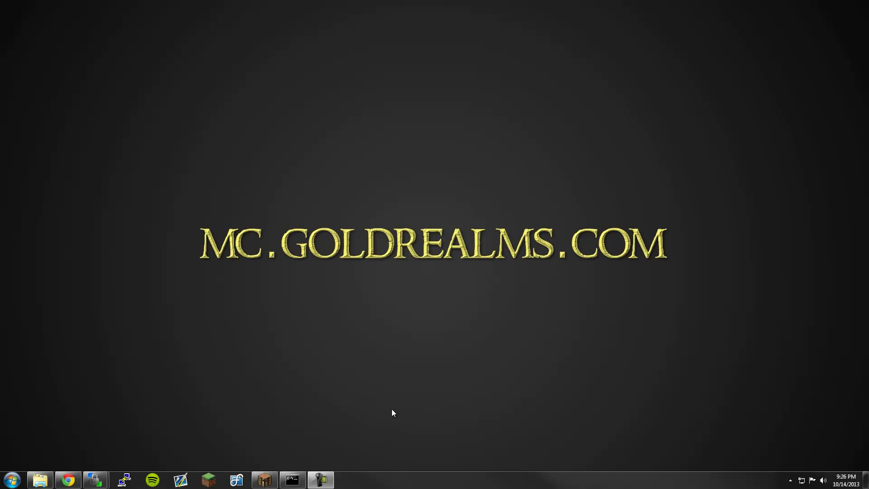
# Step: Switch to Chrome and review the Herochat plugin page's main features and permissions list
pyautogui.click(76, 481)
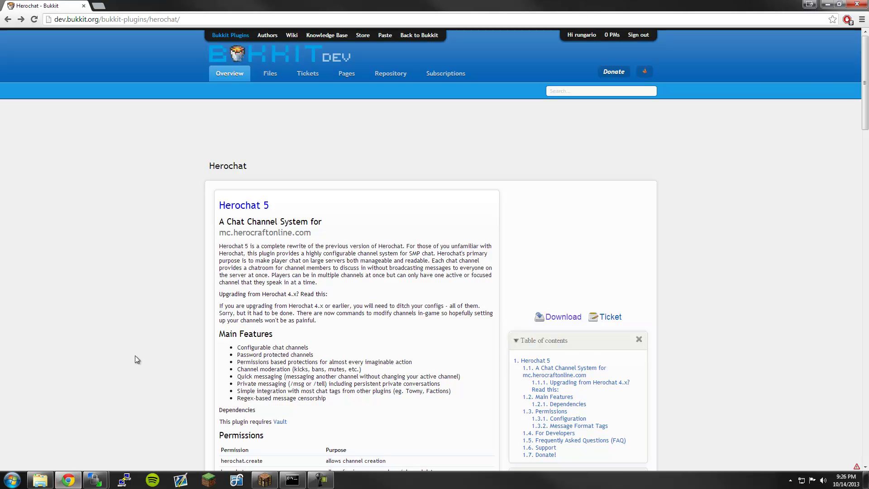
pyautogui.scroll(-3, 109, 223)
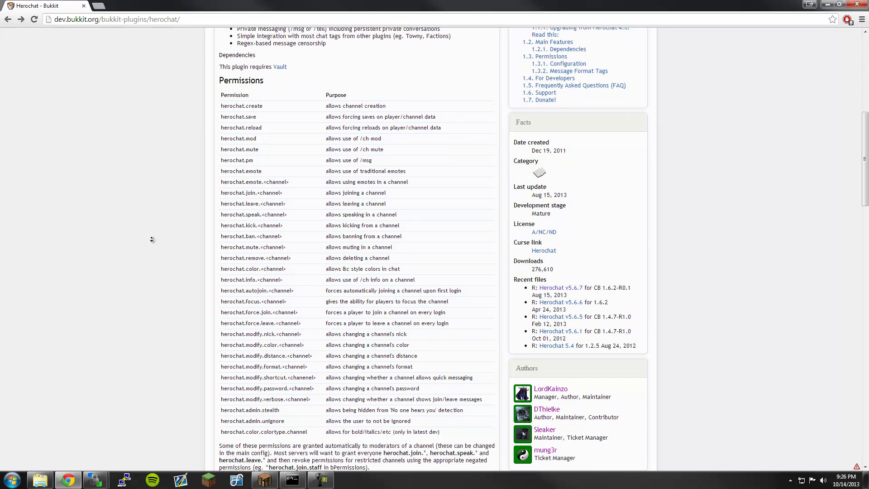
pyautogui.middleClick(153, 241)
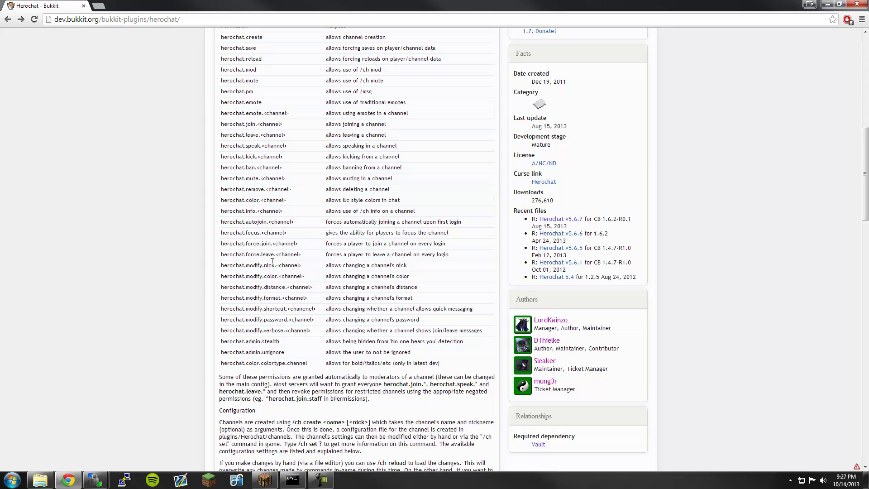
pyautogui.scroll(2, 271, 267)
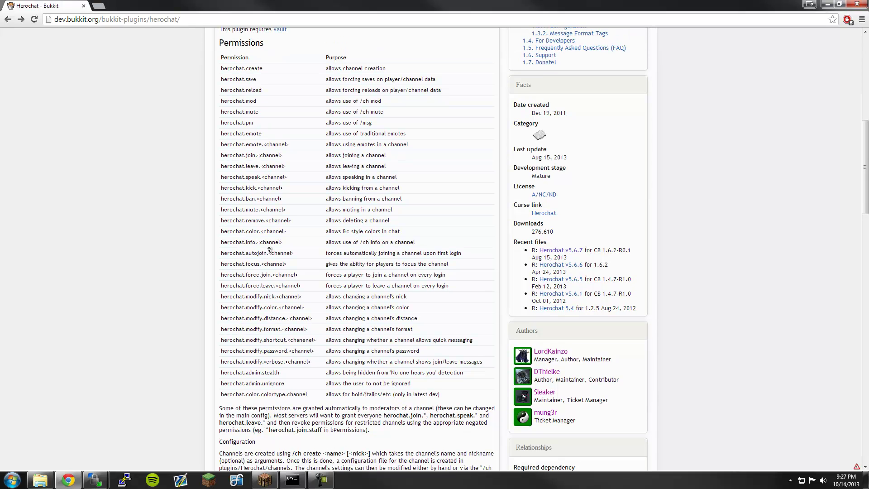
pyautogui.scroll(2, 269, 248)
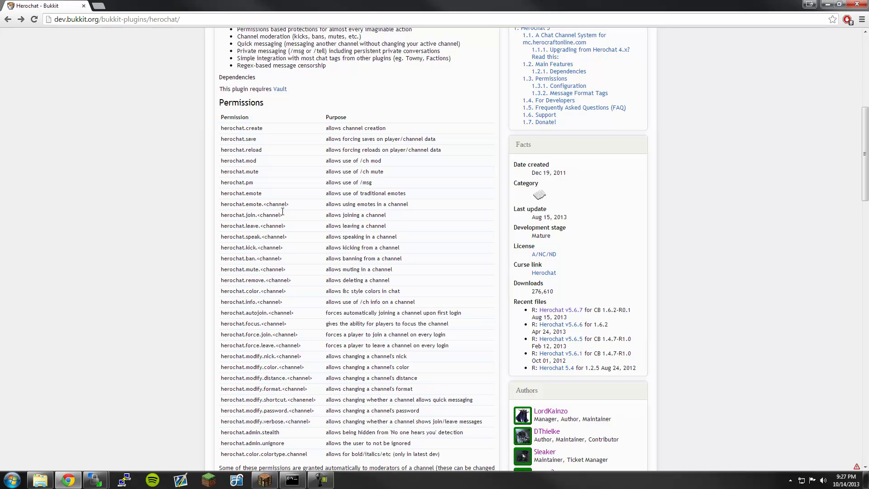
pyautogui.scroll(8, 280, 228)
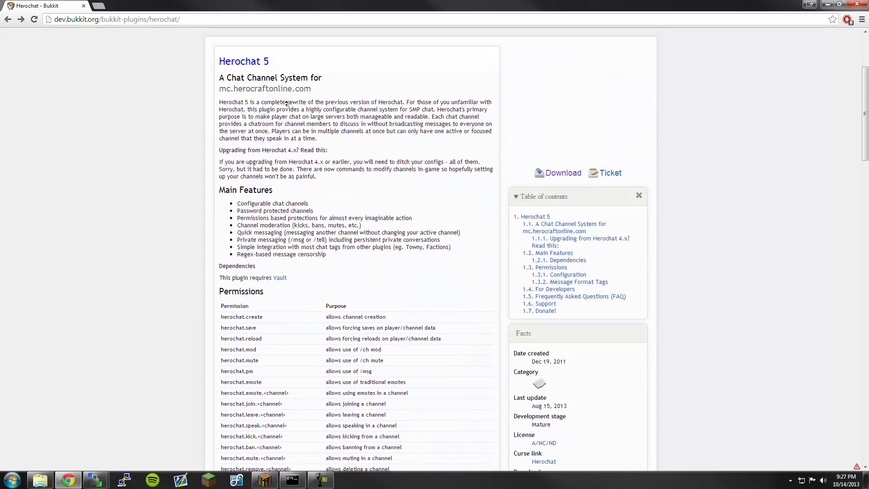
pyautogui.scroll(-5, 351, 196)
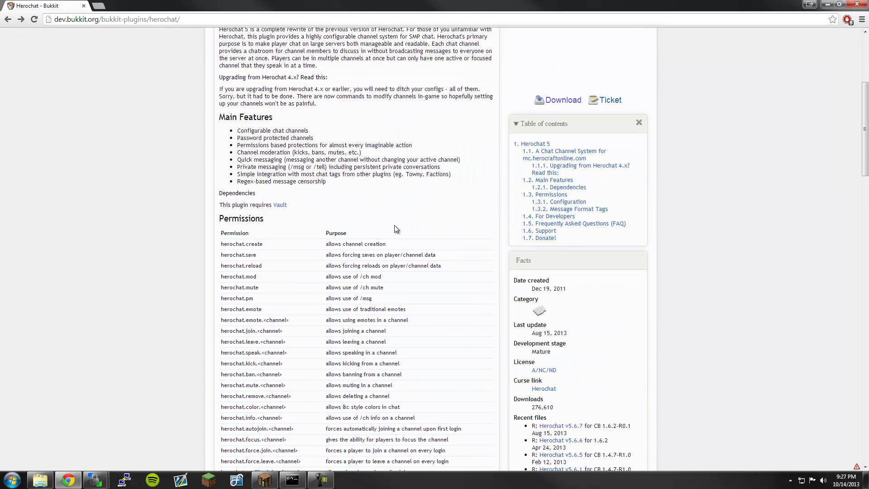
# Step: Open the Herochat v5.6.7 release page, download HeroChat.jar and keep the flagged file
pyautogui.scroll(-4, 397, 229)
pyautogui.click(576, 243)
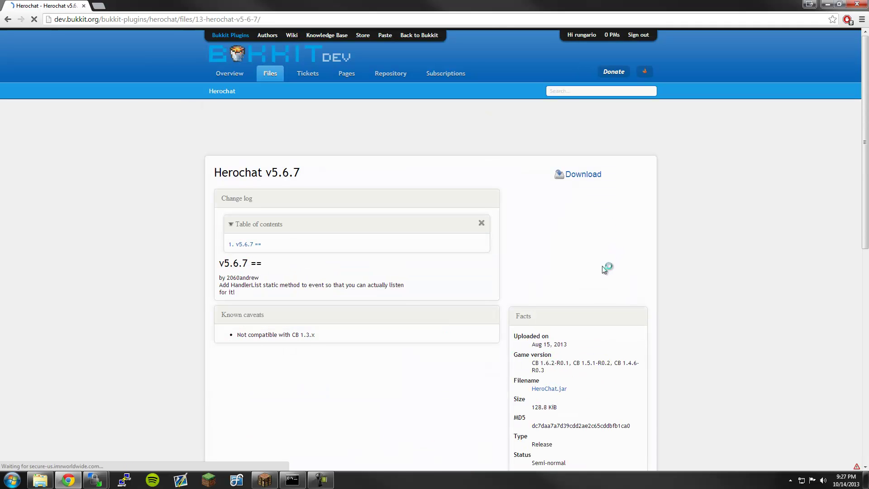
pyautogui.scroll(-1, 446, 247)
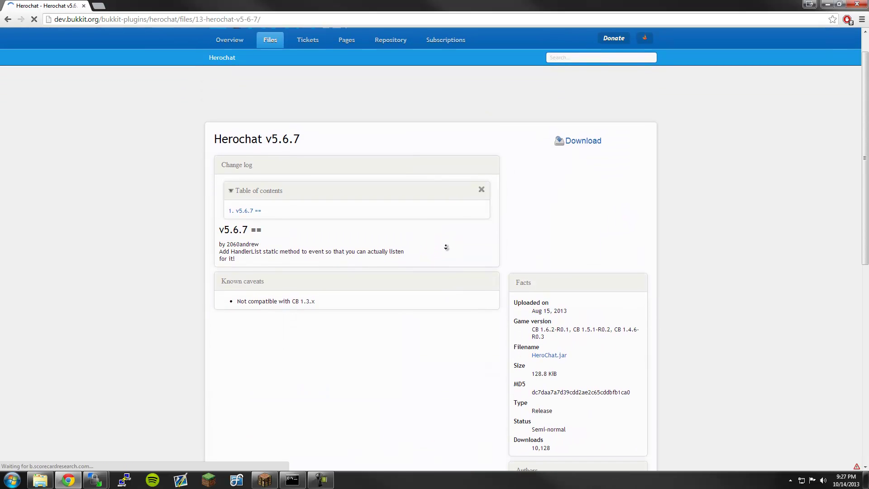
pyautogui.scroll(-3, 446, 247)
pyautogui.click(553, 262)
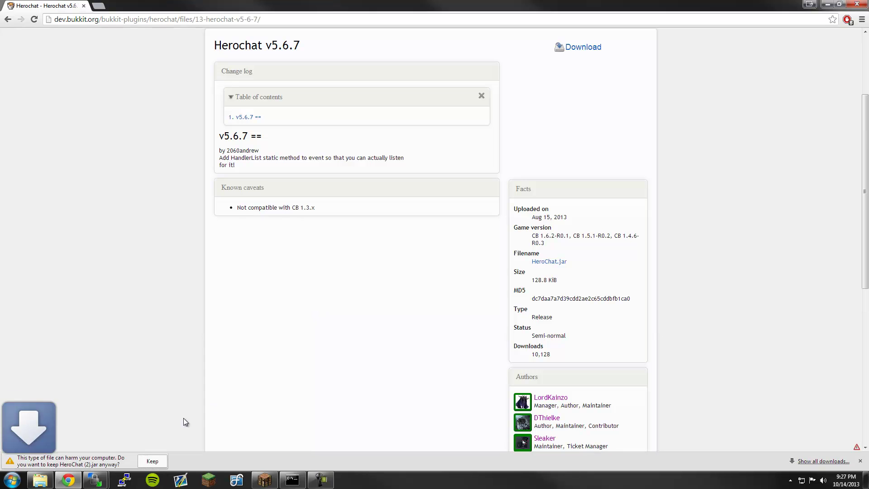
pyautogui.click(152, 461)
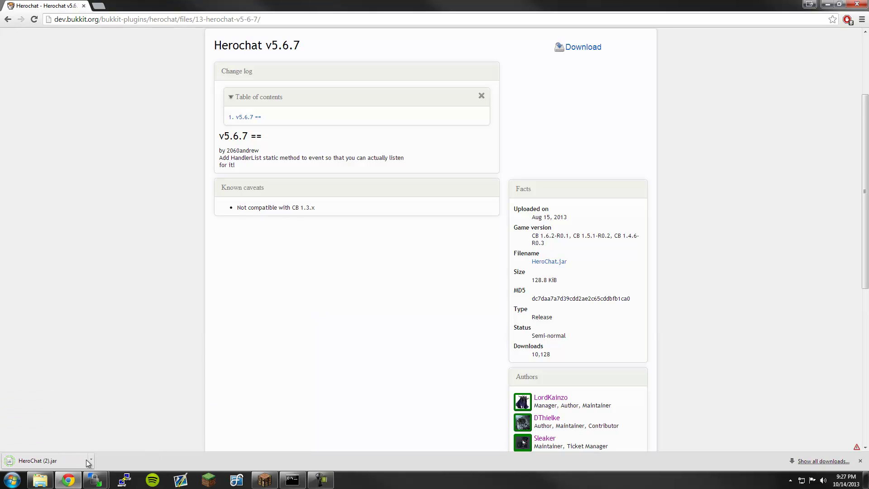
# Step: Copy the downloaded HeroChat (2).jar into the plugins folder of the YOUTUBE test server
pyautogui.click(40, 480)
pyautogui.moveTo(300, 85); pyautogui.dragTo(364, 69)
pyautogui.moveTo(373, 13); pyautogui.dragTo(8, 109)
pyautogui.click(433, 82)
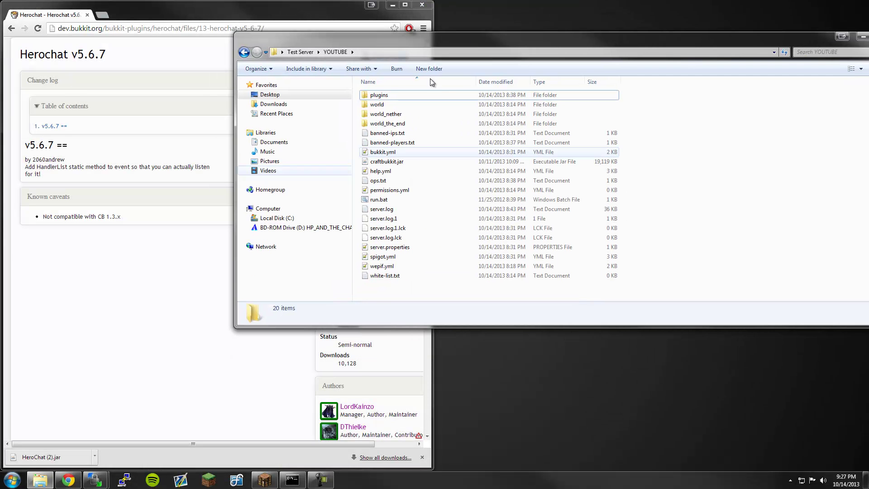
pyautogui.click(381, 97)
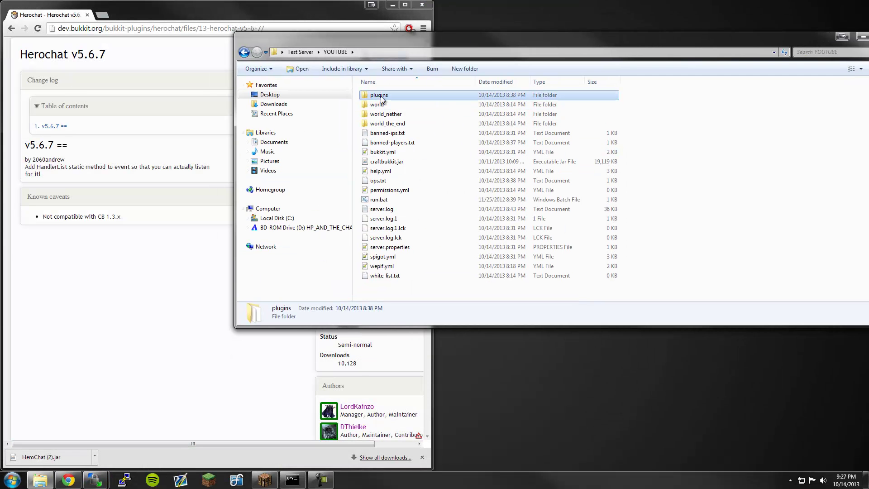
pyautogui.doubleClick(381, 96)
pyautogui.moveTo(41, 457); pyautogui.dragTo(527, 272)
# Step: Delete the old HeroChat.jar from the plugins folder, retrying the deletion if the file is in use
pyautogui.rightClick(393, 181)
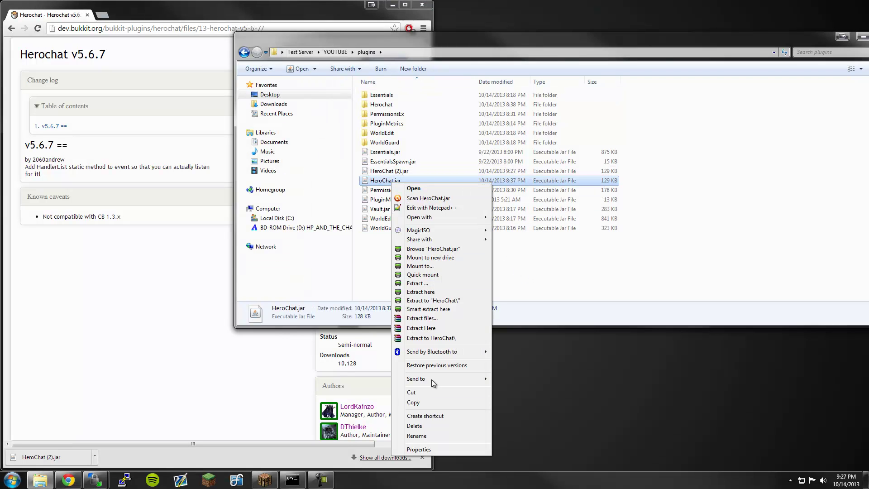
pyautogui.click(414, 426)
pyautogui.click(471, 277)
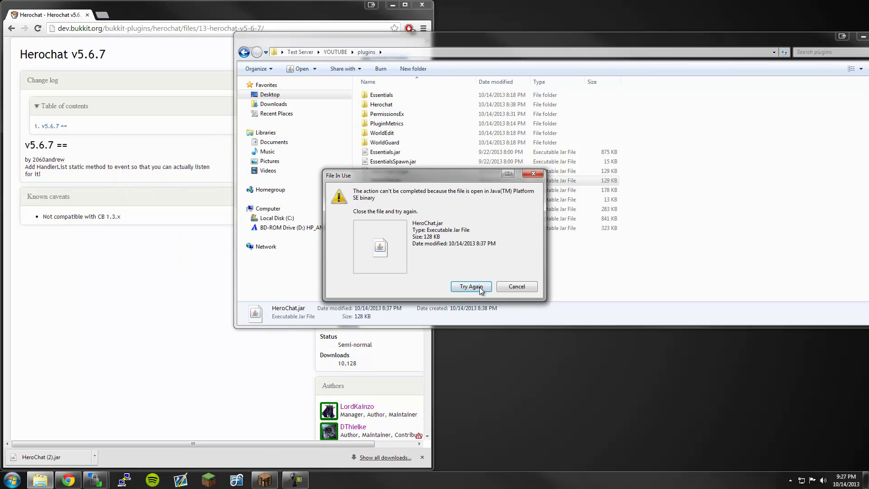
pyautogui.click(481, 288)
# Step: Rename HeroChat (2).jar in the plugins folder to HeroChat.jar
pyautogui.click(396, 171)
pyautogui.rightClick(396, 171)
pyautogui.click(423, 425)
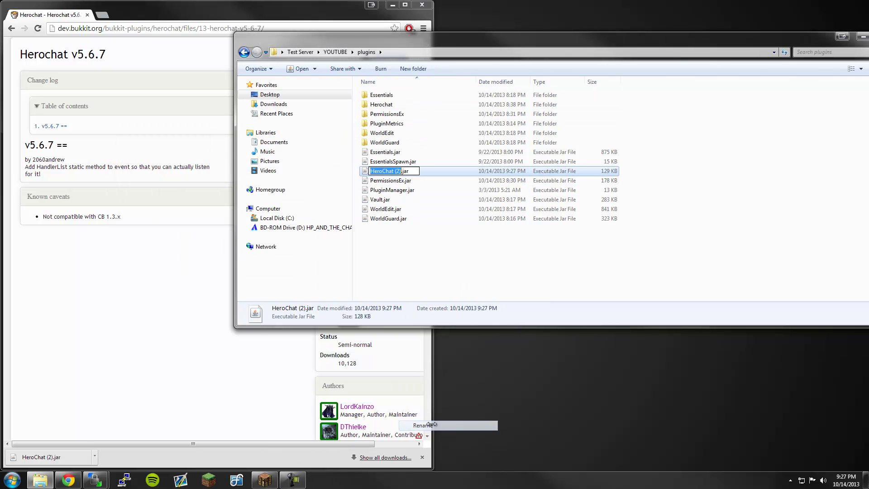
pyautogui.press('Right')
pyautogui.press('BackSpace')
pyautogui.press('BackSpace')
pyautogui.press('BackSpace')
pyautogui.press('BackSpace')
pyautogui.press('Return')
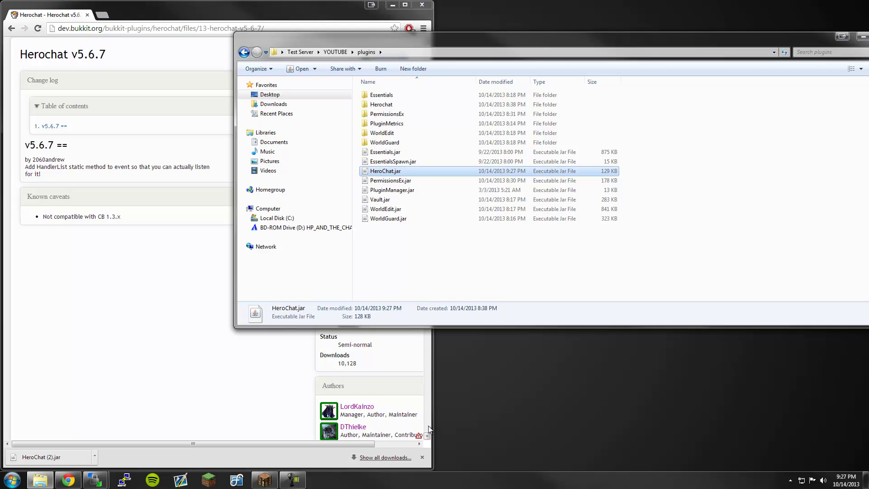
# Step: Remove the moderator group's worlds section for pvp from PermissionsEx's permissions.yml, then save and close the file
pyautogui.doubleClick(386, 113)
pyautogui.click(387, 104)
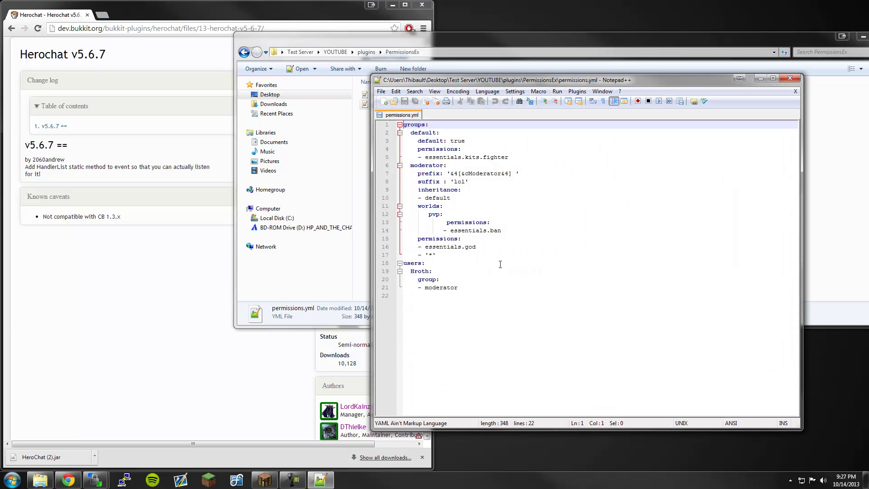
pyautogui.moveTo(506, 231); pyautogui.dragTo(377, 207)
pyautogui.press('BackSpace')
pyautogui.press('BackSpace')
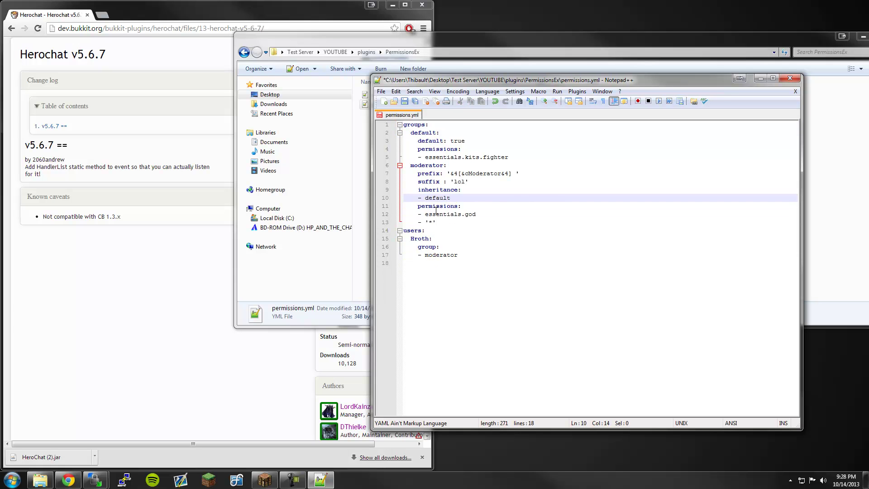
pyautogui.click(508, 207)
pyautogui.hotkey('ctrl', 's')
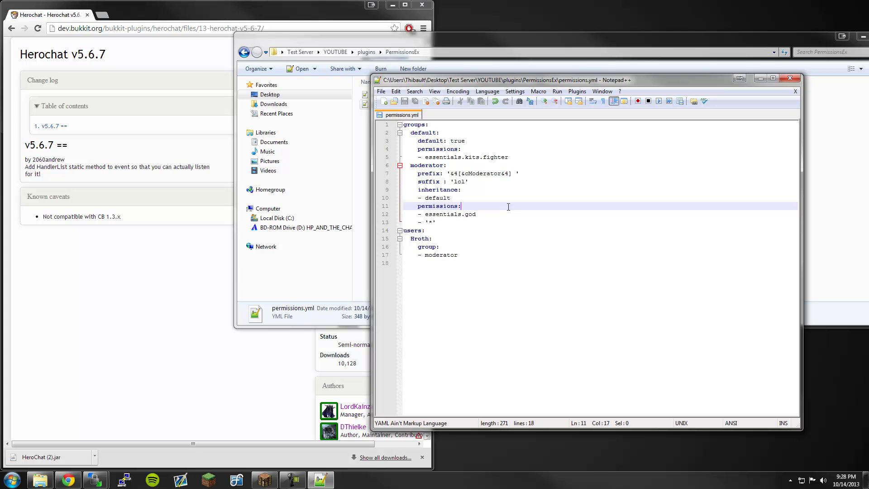
pyautogui.click(789, 80)
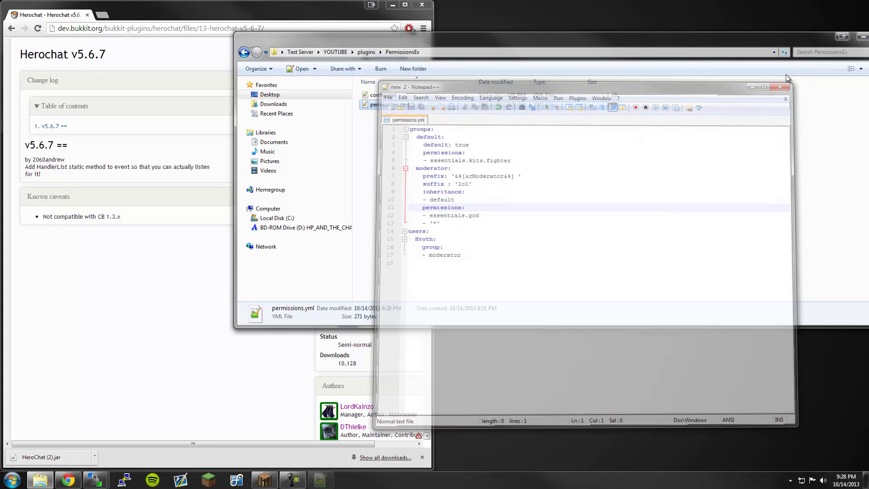
# Step: Return Minecraft to the multiplayer server list and start the test server by running run.bat in the YOUTUBE folder
pyautogui.click(264, 479)
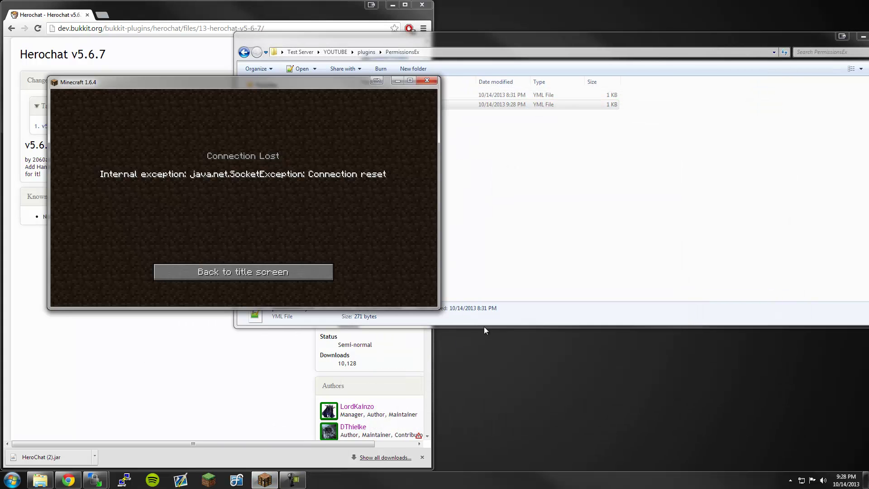
pyautogui.click(292, 265)
pyautogui.click(446, 165)
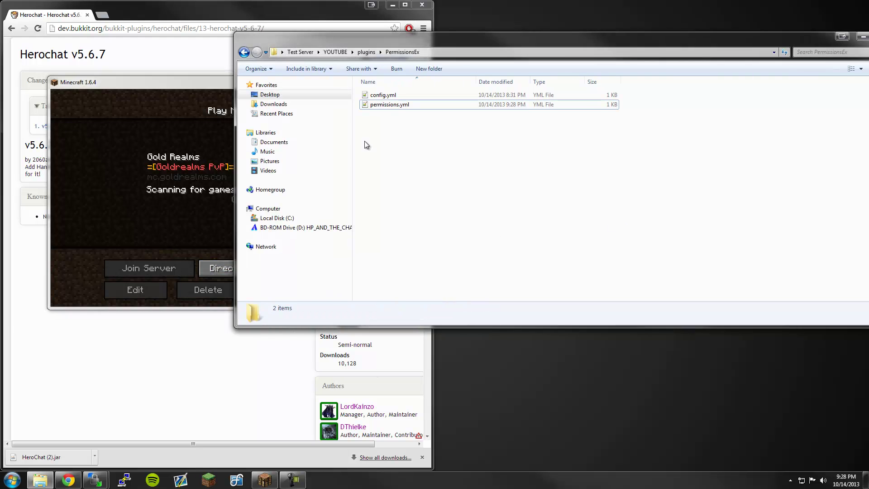
pyautogui.press('BackSpace')
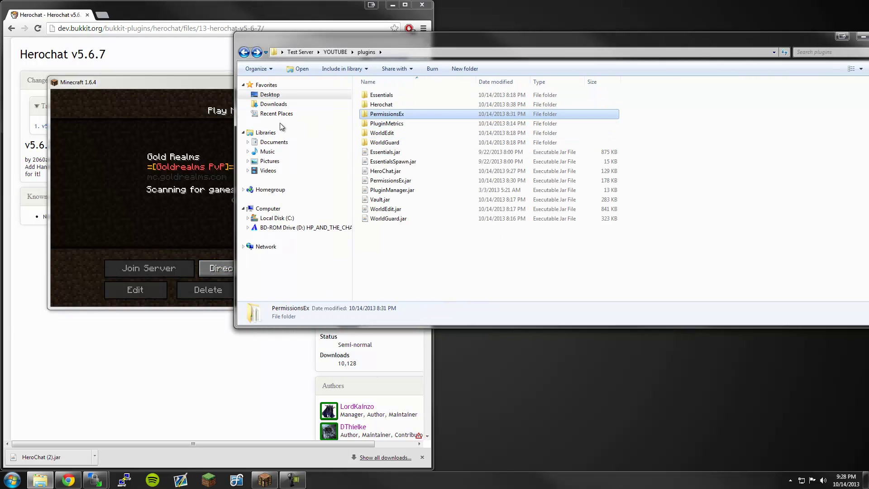
pyautogui.press('BackSpace')
pyautogui.click(386, 202)
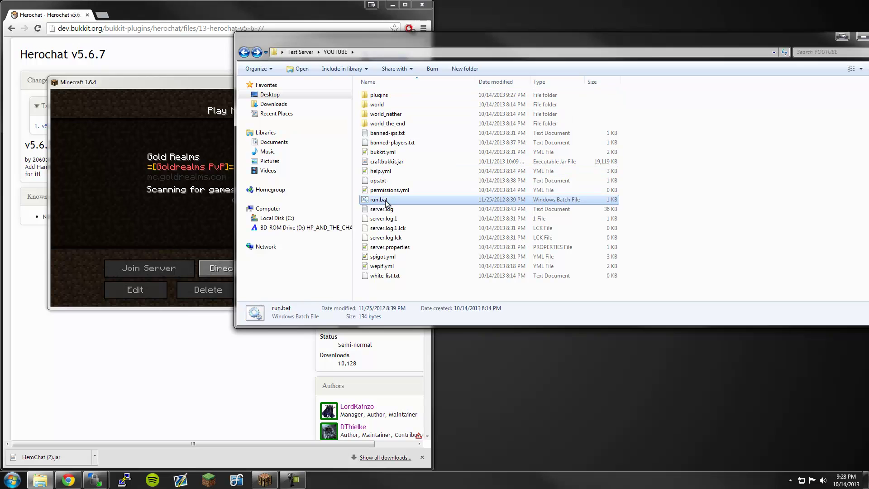
pyautogui.doubleClick(385, 201)
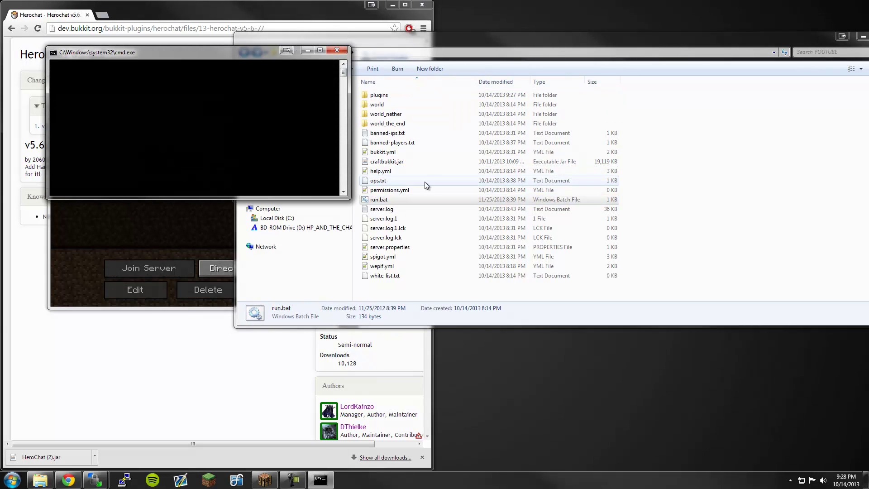
# Step: Switch to Minecraft and join the running test server through Direct Connect
pyautogui.click(197, 233)
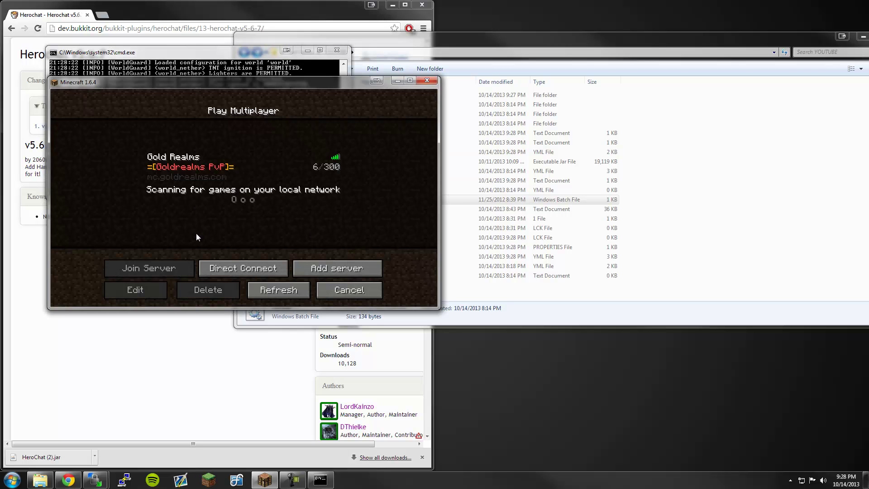
pyautogui.moveTo(213, 85); pyautogui.dragTo(243, 90)
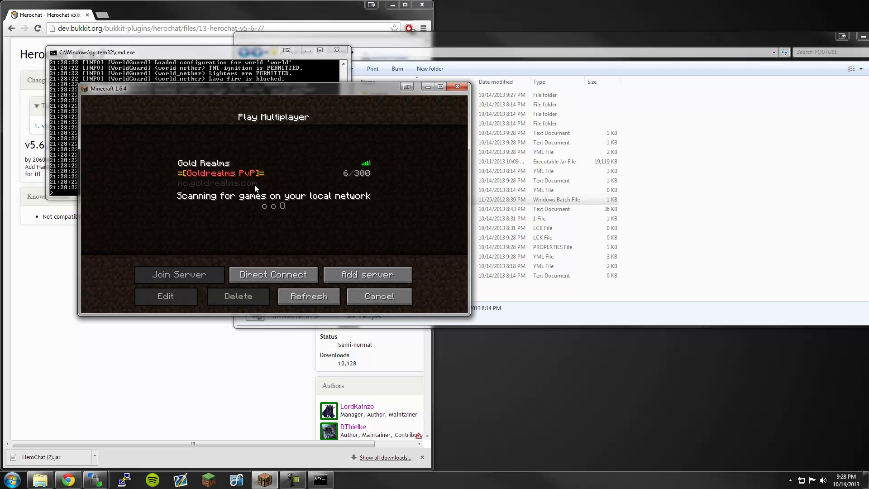
pyautogui.click(270, 276)
pyautogui.click(270, 257)
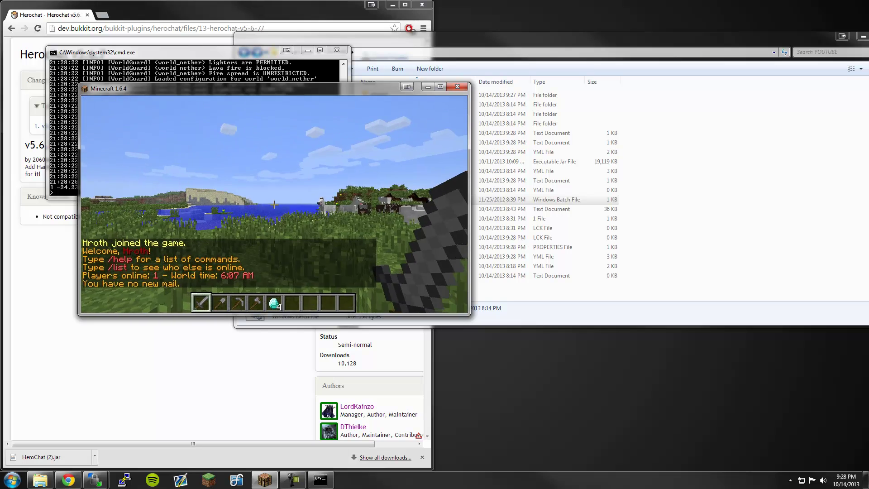
# Step: Send the test chat messages "t" and "ofkoesf.jl;sf.j", maximizing the game window in between
pyautogui.press('t')
pyautogui.press('Return')
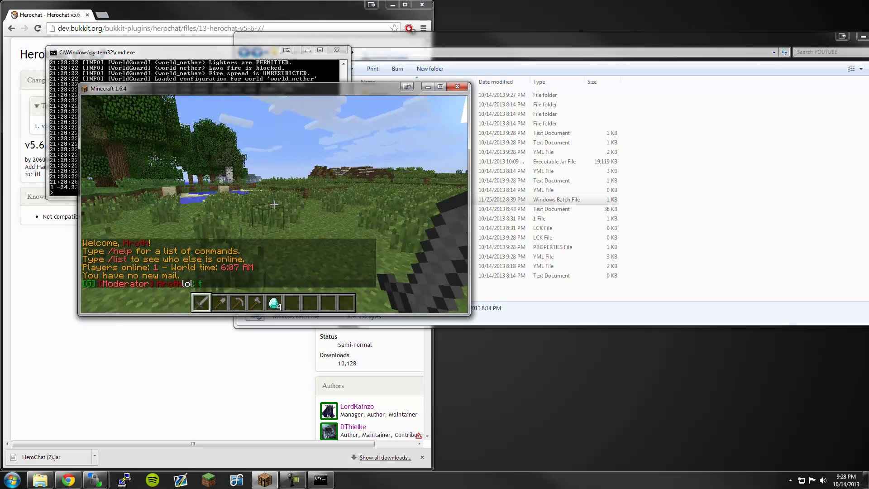
pyautogui.press('t')
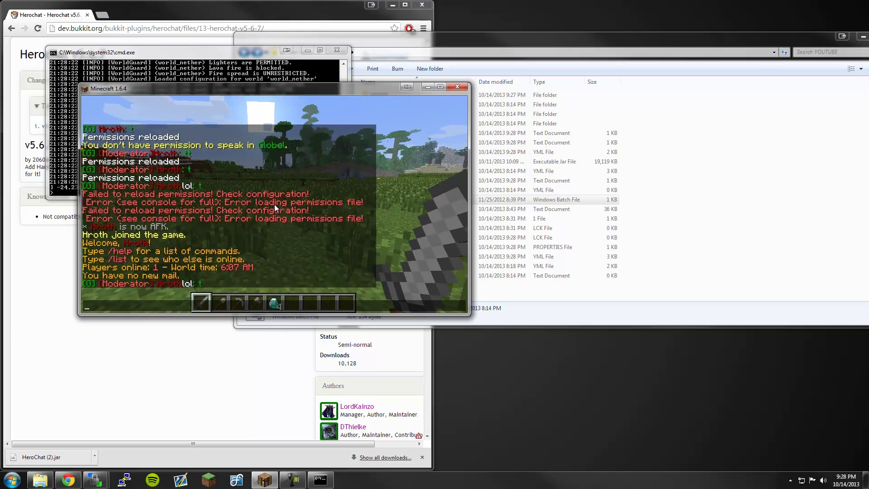
pyautogui.click(439, 87)
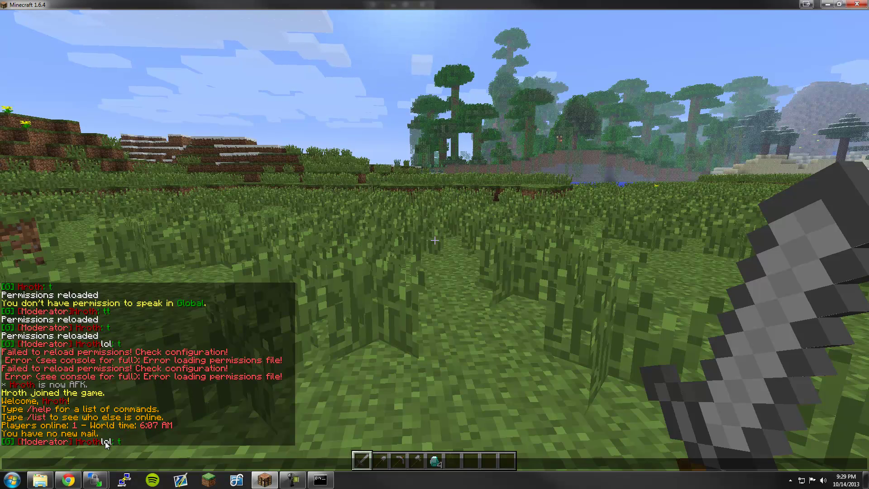
pyautogui.write('ofkoesf.jl;sf.j')
pyautogui.press('Return')
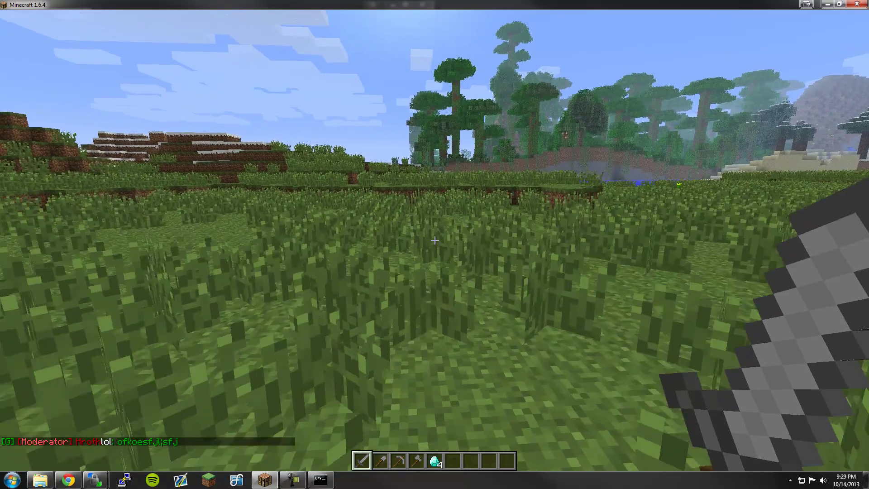
pyautogui.press('w')
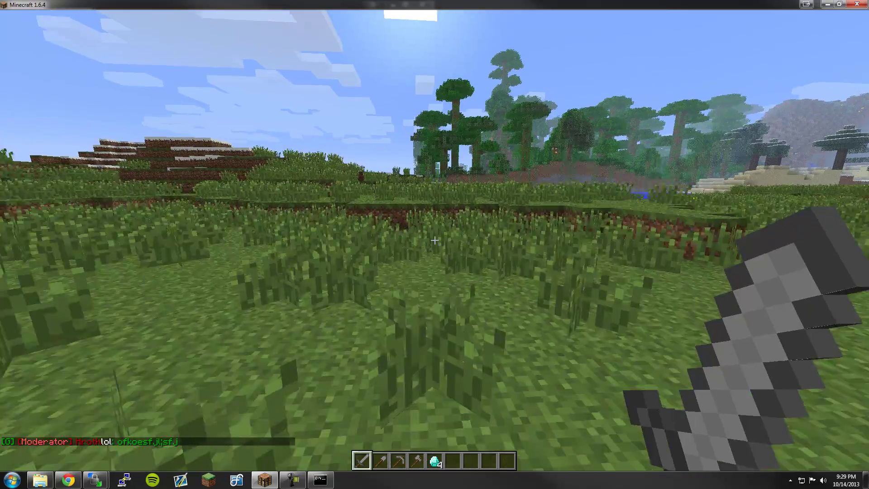
pyautogui.press('w')
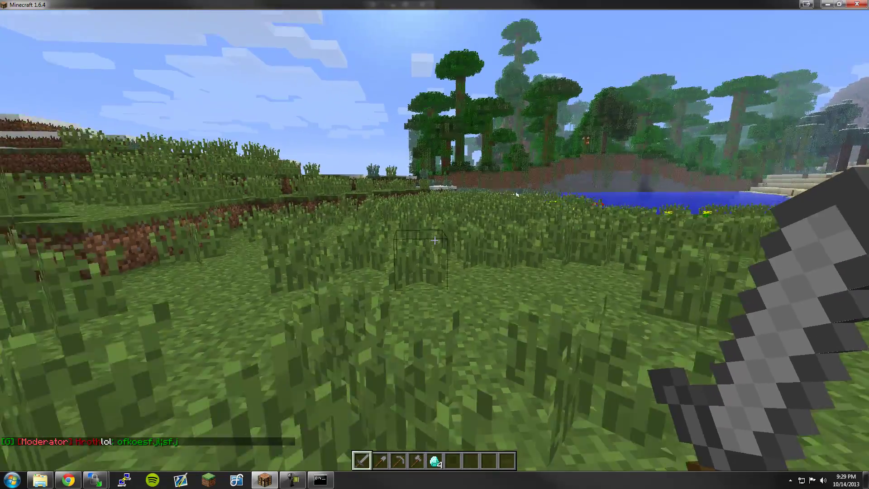
# Step: In the game's video settings, set the graphics to Fast and the render distance to Short
pyautogui.press('w')
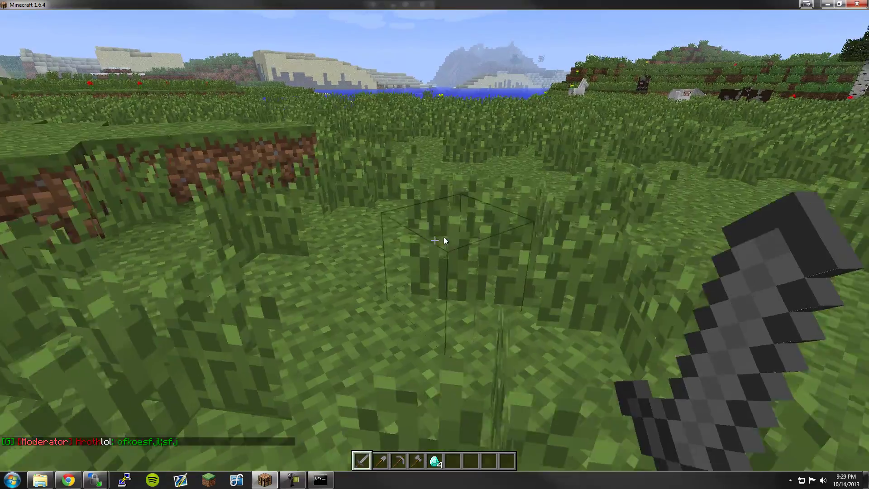
pyautogui.press('Escape')
pyautogui.click(408, 232)
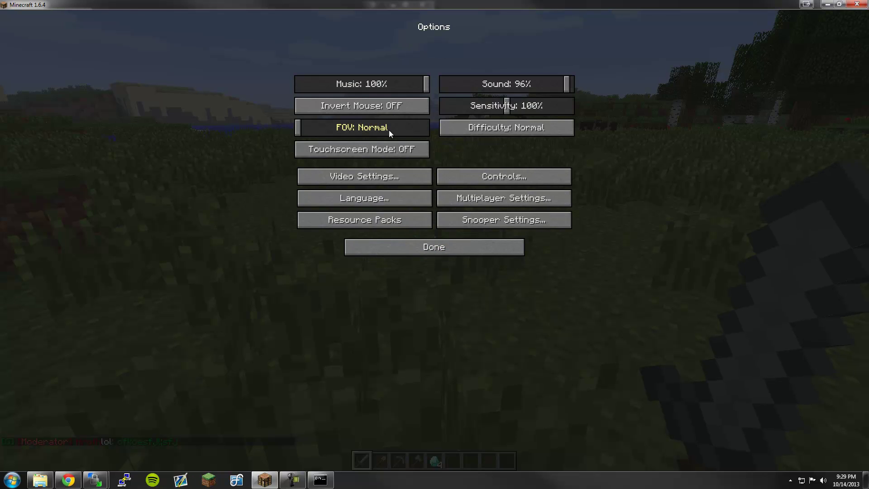
pyautogui.click(404, 179)
pyautogui.click(362, 87)
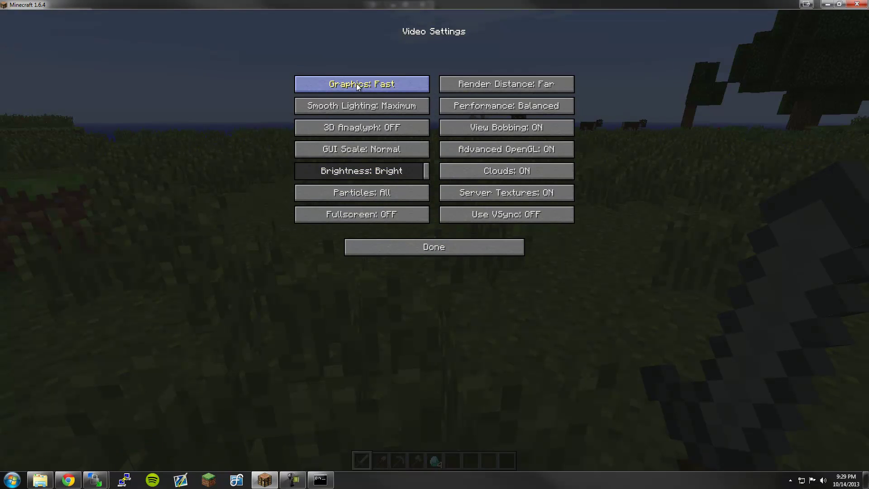
pyautogui.click(466, 87)
pyautogui.click(465, 87)
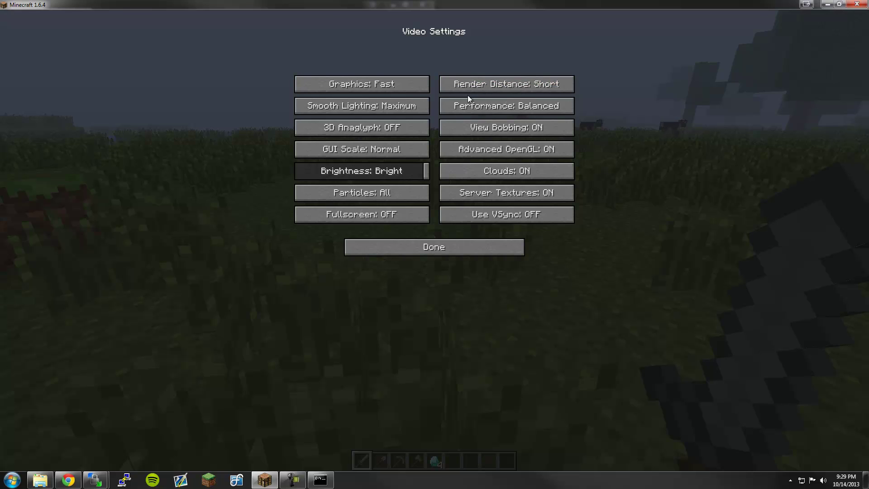
# Step: Set performance to Power saver, smooth lighting to Off and particles to Decreased, then return to the game
pyautogui.click(468, 99)
pyautogui.click(365, 111)
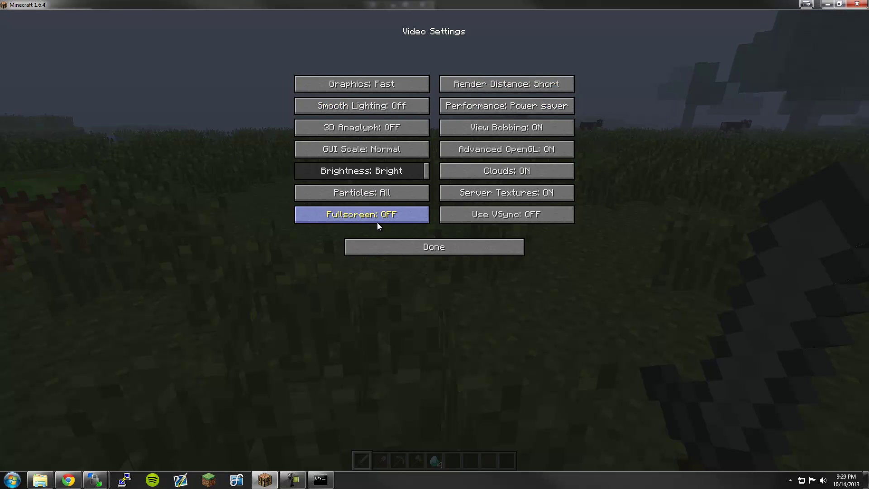
pyautogui.click(397, 195)
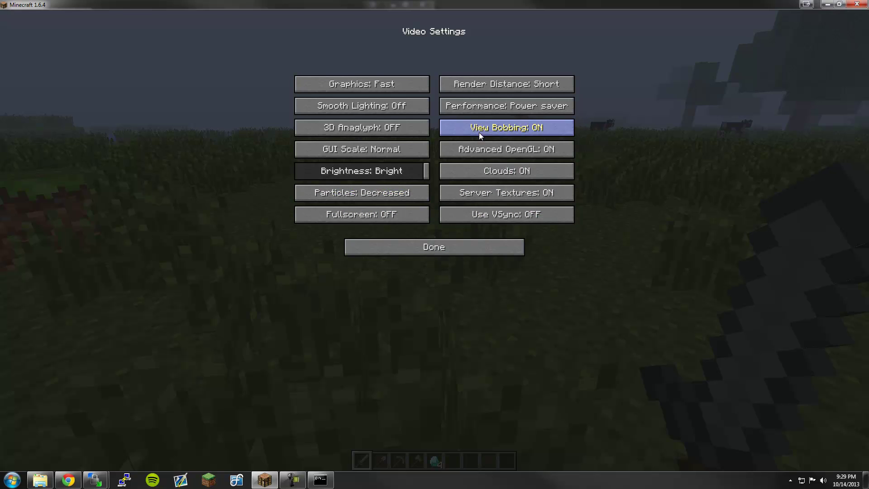
pyautogui.click(472, 243)
pyautogui.click(471, 243)
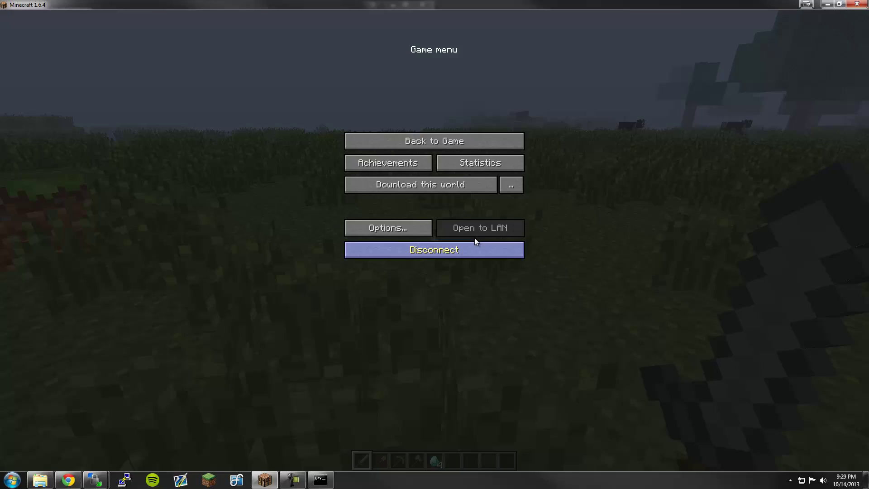
pyautogui.click(455, 142)
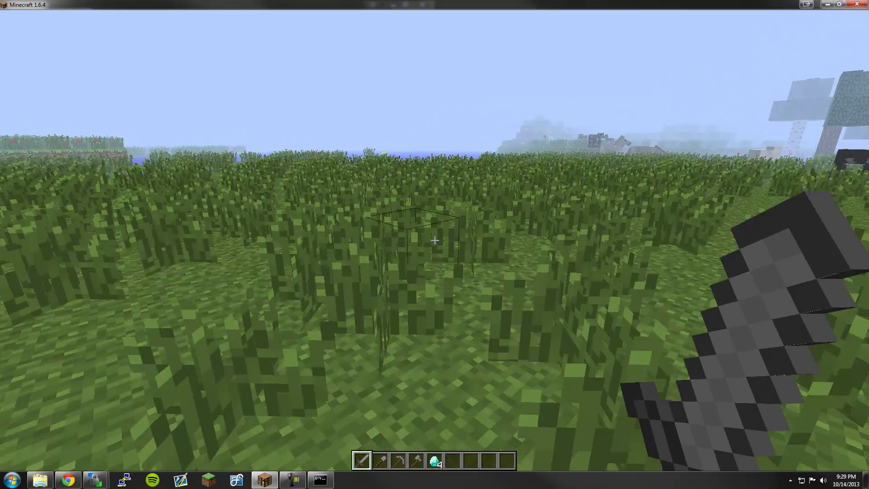
# Step: Raise the render distance above Short in the video settings and return to the game
pyautogui.press('Escape')
pyautogui.click(422, 221)
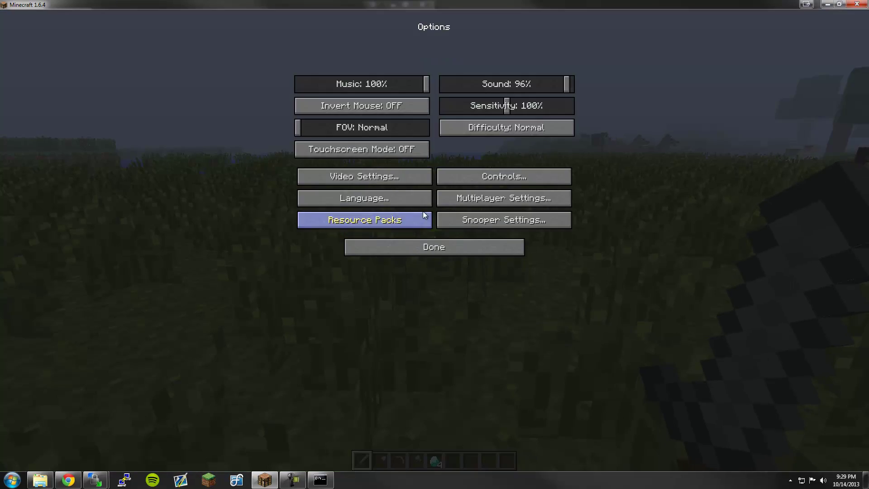
pyautogui.click(388, 179)
pyautogui.click(529, 91)
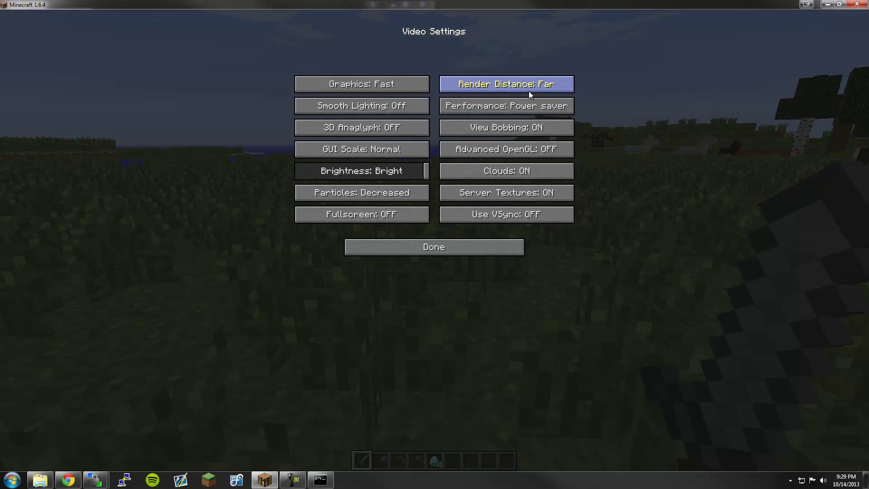
pyautogui.click(529, 91)
pyautogui.click(449, 251)
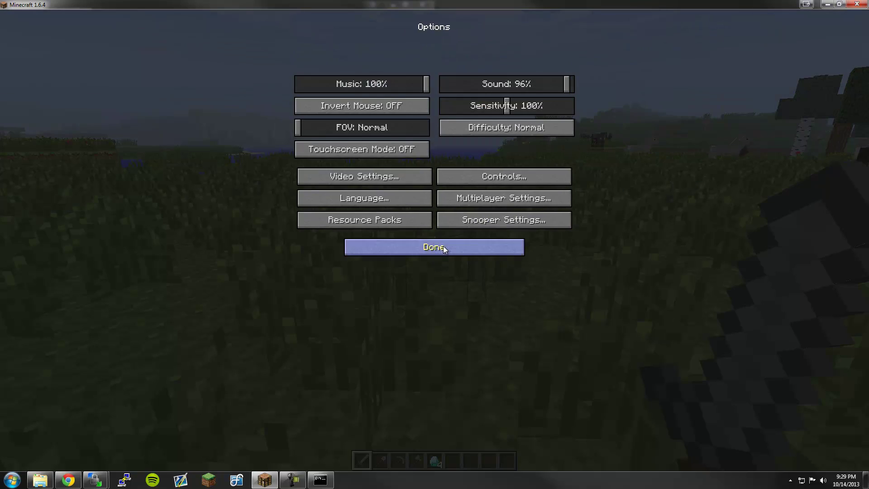
pyautogui.press('Escape')
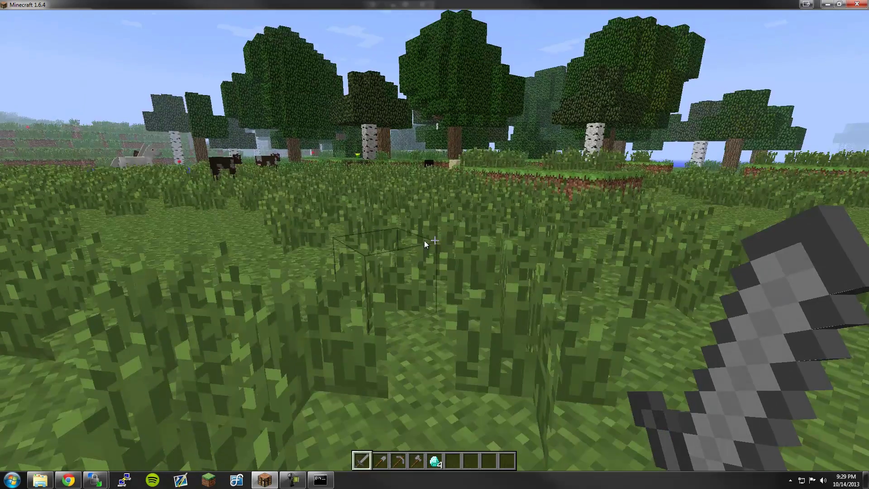
# Step: Switch to Windows Explorer and open the Herochat folder inside the test server's plugins folder
pyautogui.hotkey('alt', 'Tab')
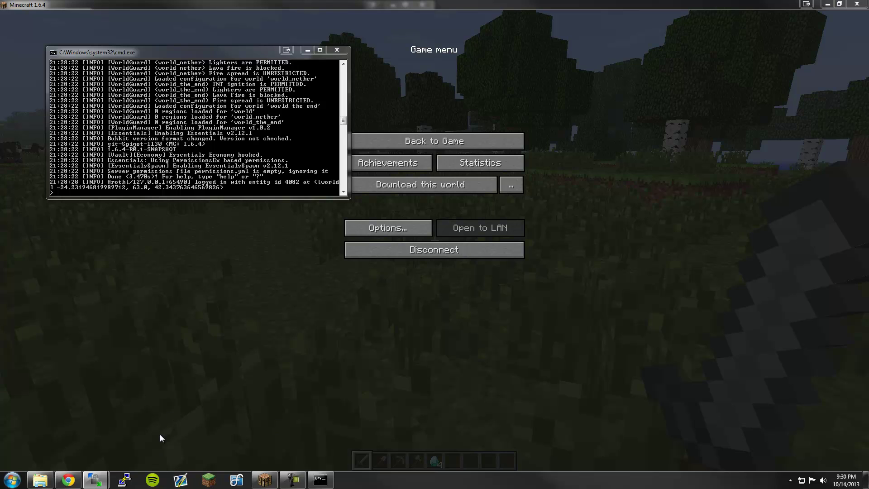
pyautogui.click(40, 480)
pyautogui.doubleClick(379, 95)
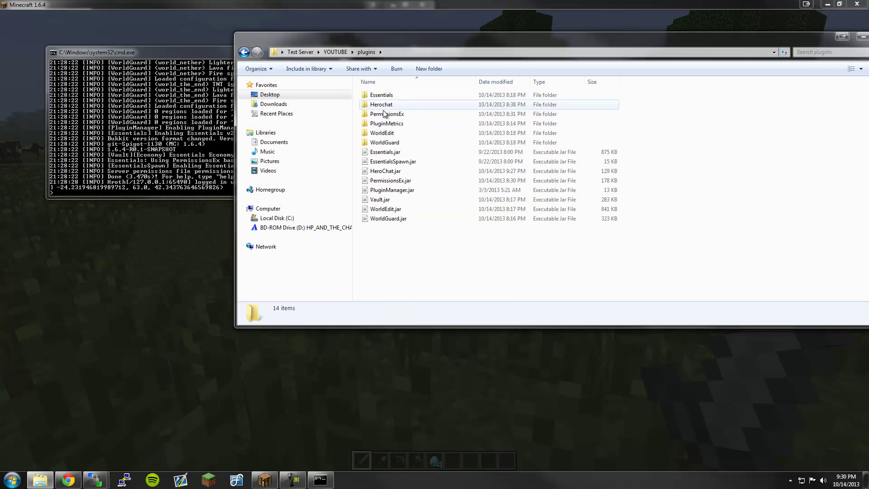
pyautogui.doubleClick(388, 113)
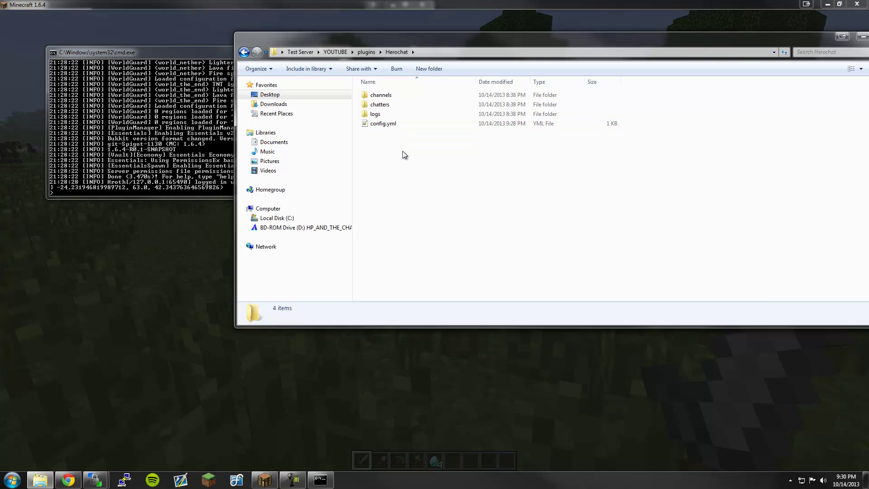
# Step: Inspect Herochat's logs folder and the h subfolder of chatters, returning to the Herochat folder
pyautogui.doubleClick(392, 113)
pyautogui.press('BackSpace')
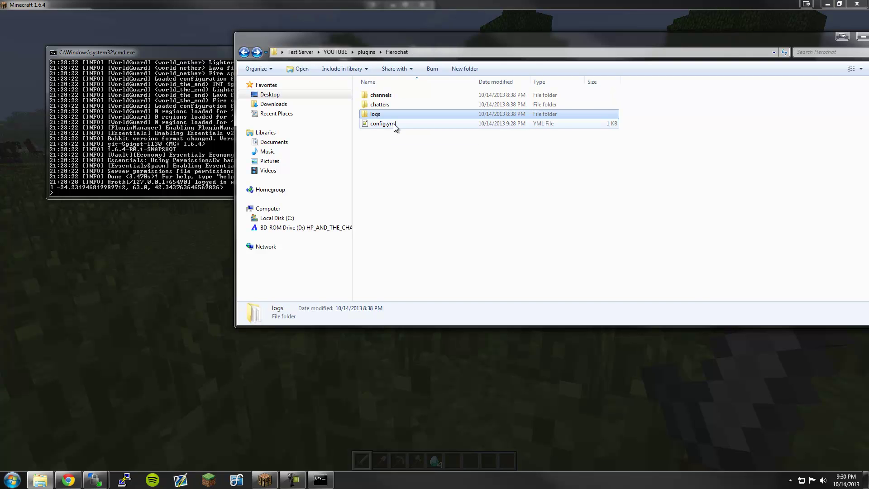
pyautogui.doubleClick(384, 107)
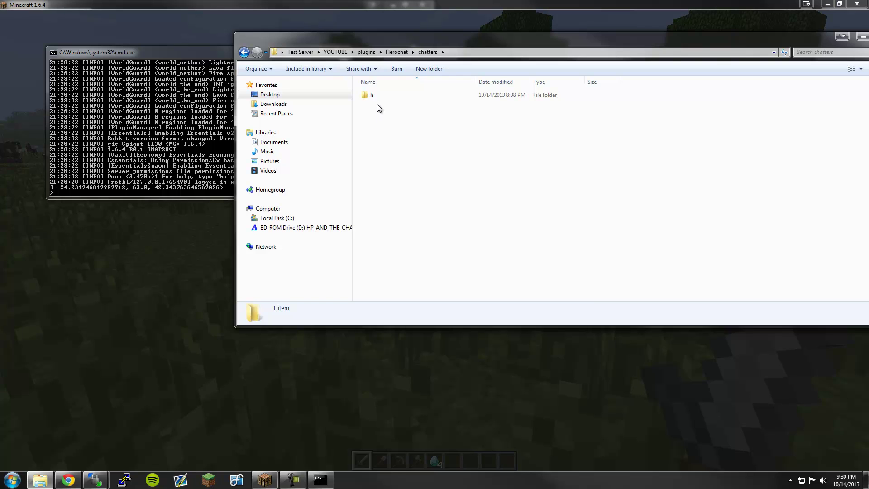
pyautogui.doubleClick(377, 99)
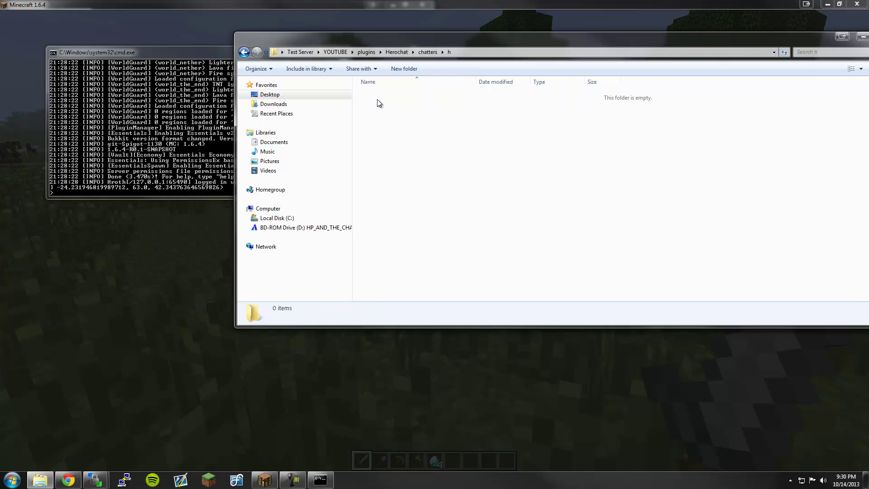
pyautogui.press('BackSpace')
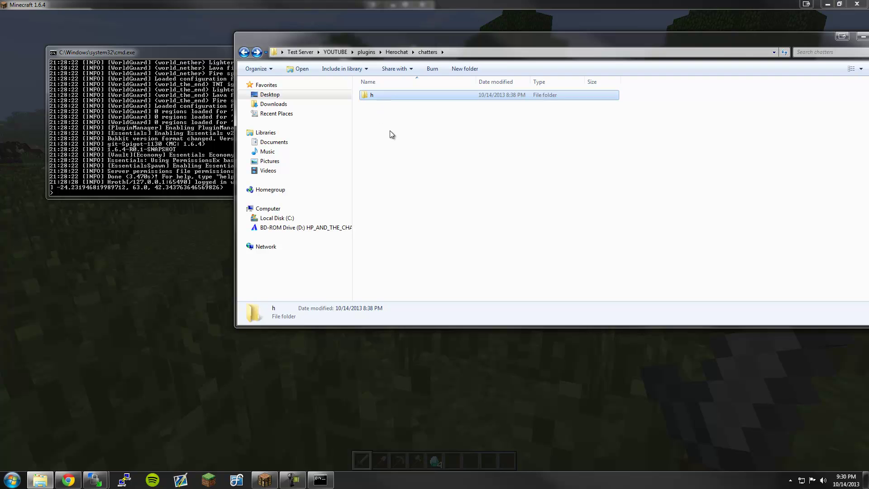
pyautogui.press('BackSpace')
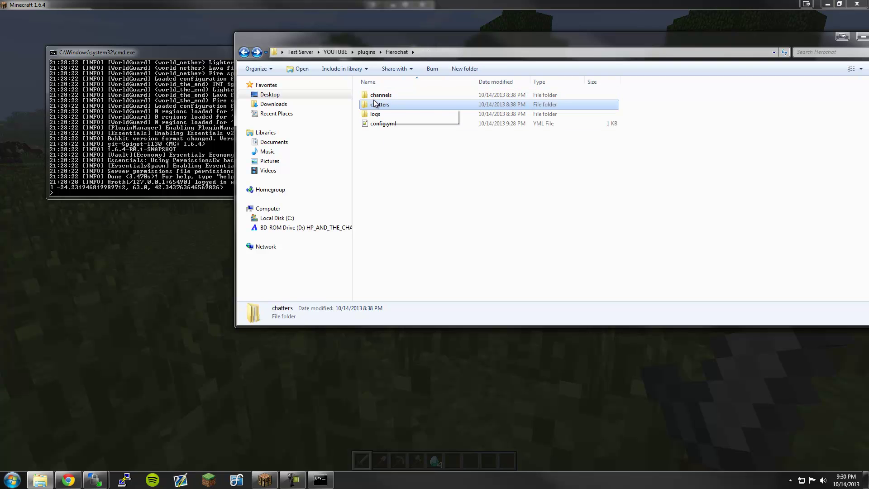
# Step: Add Local.yml beside Global.yml in Herochat's channels folder, then return to the Herochat folder
pyautogui.doubleClick(382, 98)
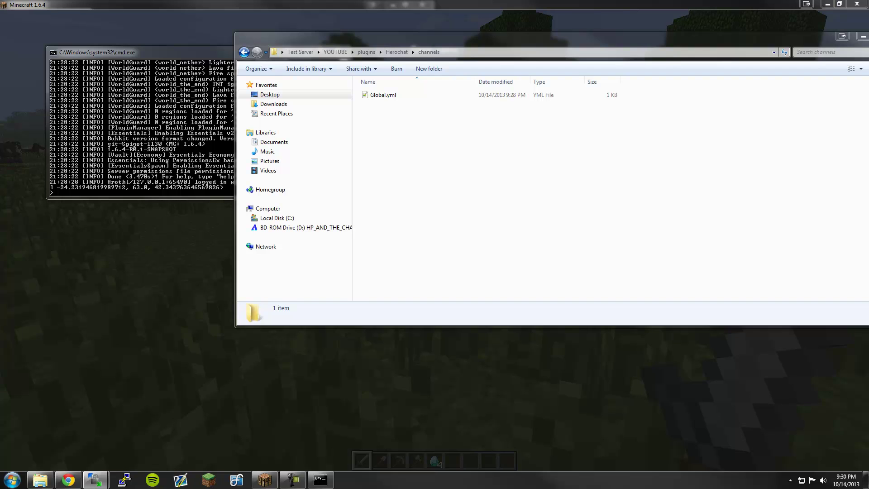
pyautogui.click(420, 168)
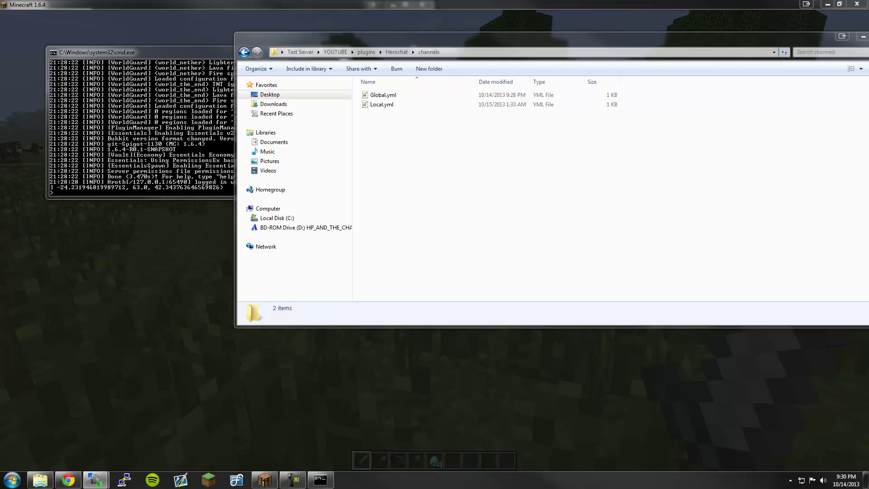
pyautogui.click(587, 177)
pyautogui.press('BackSpace')
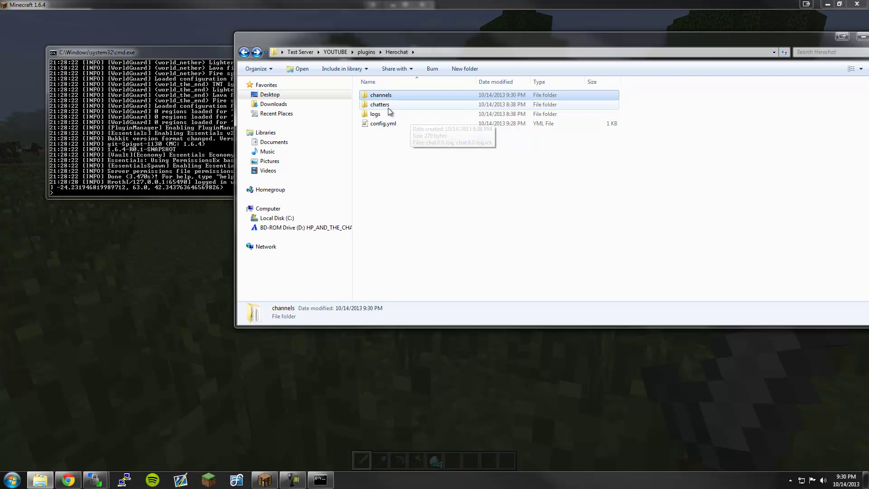
# Step: Open Herochat's config.yml in Notepad++ and examine the moderator permissions, default channel, censors and default format entries
pyautogui.doubleClick(383, 123)
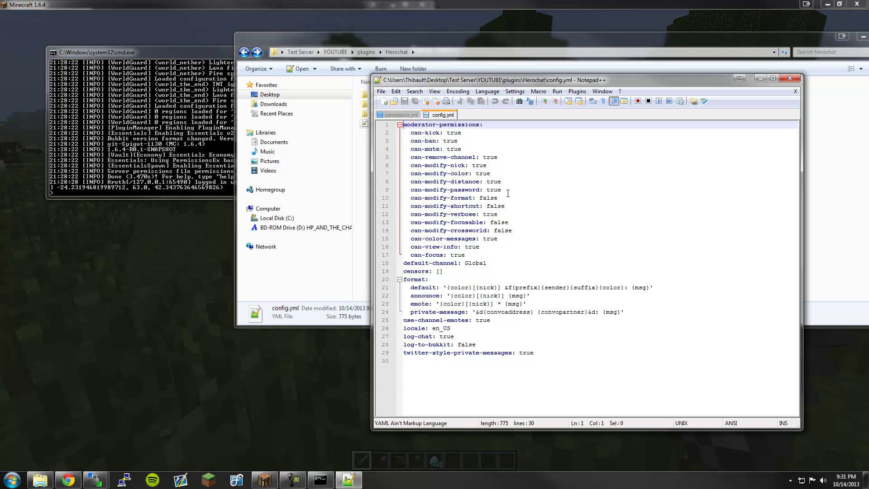
pyautogui.click(507, 231)
pyautogui.moveTo(503, 262); pyautogui.dragTo(396, 144)
pyautogui.click(442, 238)
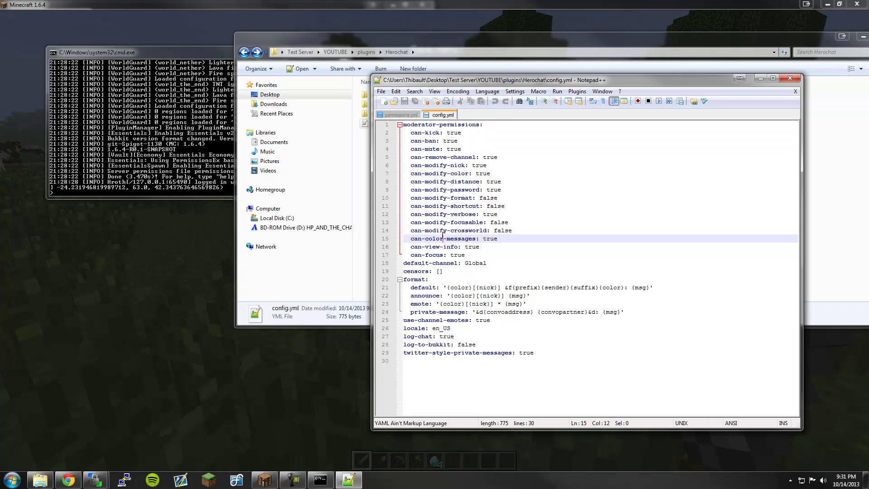
pyautogui.click(488, 263)
pyautogui.moveTo(488, 263); pyautogui.dragTo(467, 264)
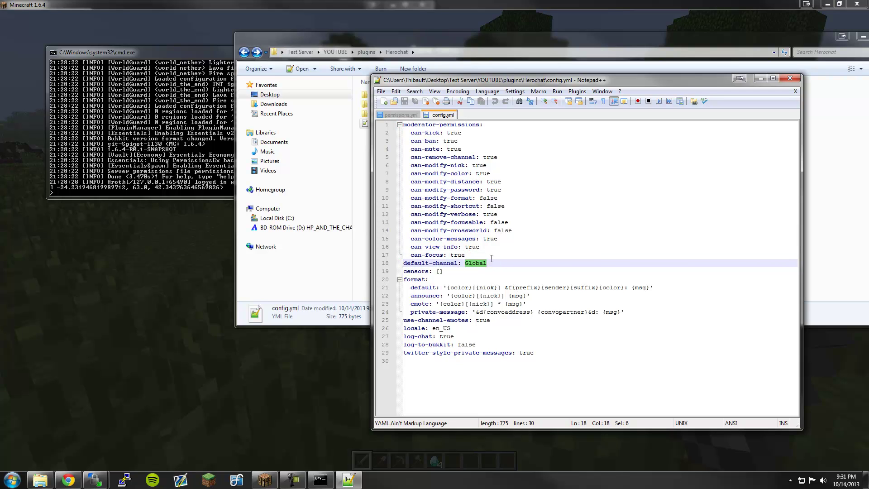
pyautogui.moveTo(488, 263); pyautogui.dragTo(465, 259)
pyautogui.click(441, 273)
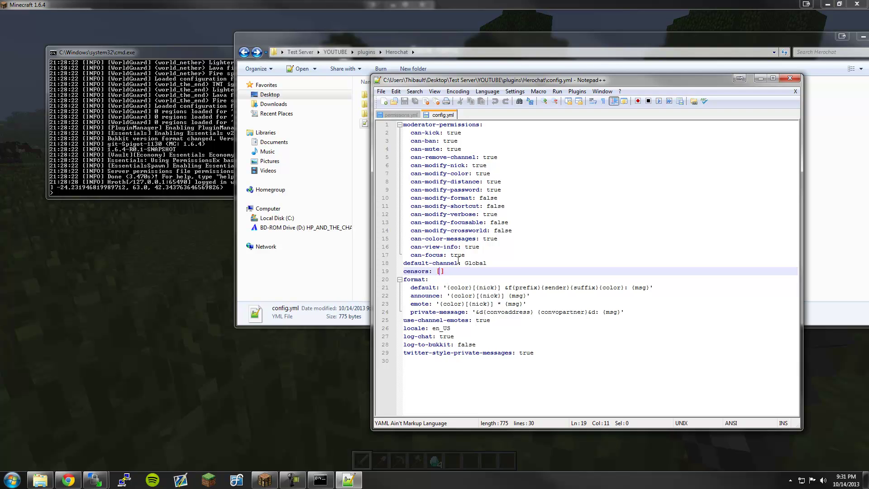
pyautogui.click(422, 280)
pyautogui.click(432, 287)
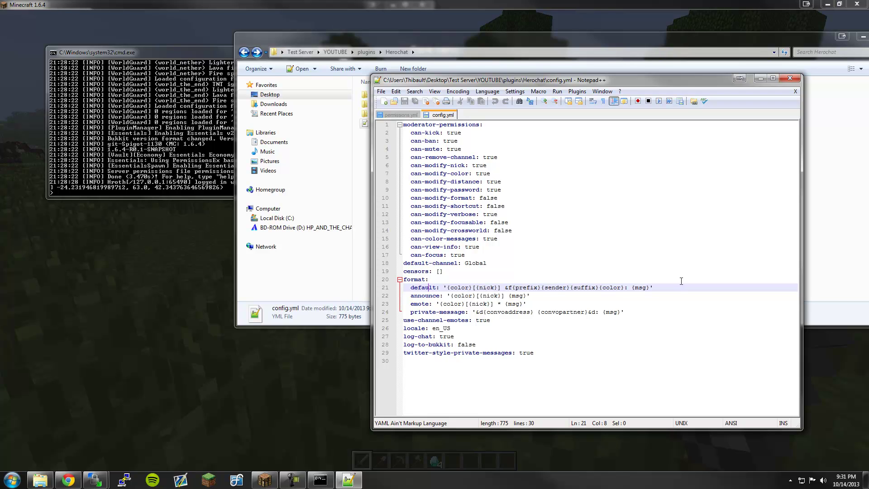
# Step: Move {prefix} directly after {sender} in the default format line of config.yml and save the file
pyautogui.click(542, 287)
pyautogui.write('&f')
pyautogui.hotkey('ctrl', 'z')
pyautogui.hotkey('shift', 'Left')
pyautogui.hotkey('shift', 'Left')
pyautogui.hotkey('shift', 'Left')
pyautogui.hotkey('shift', 'Left')
pyautogui.hotkey('shift', 'Left')
pyautogui.hotkey('shift', 'Left')
pyautogui.hotkey('shift', 'Left')
pyautogui.hotkey('shift', 'Left')
pyautogui.hotkey('ctrl', 'c')
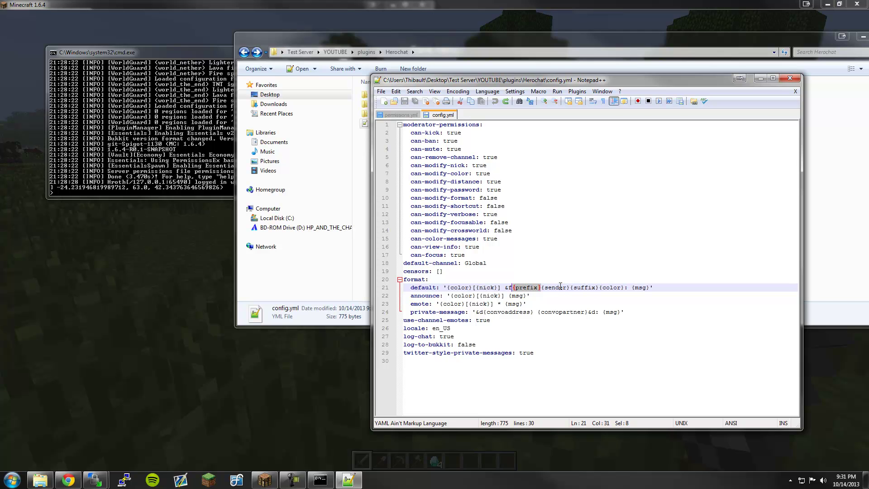
pyautogui.press('Delete')
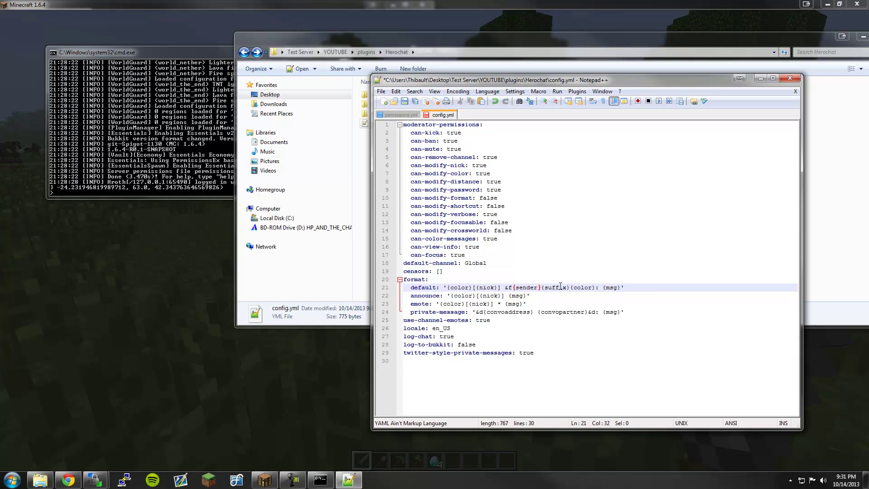
pyautogui.press('Right')
pyautogui.hotkey('ctrl', 'v')
pyautogui.hotkey('ctrl', 's')
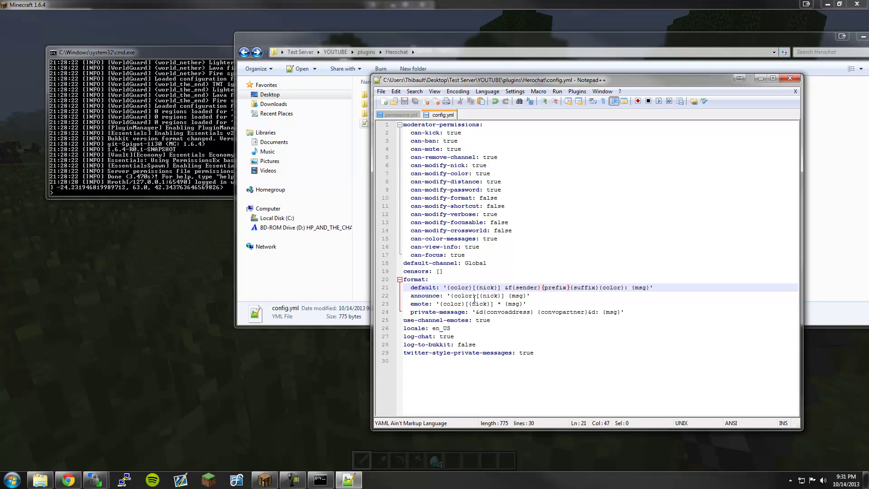
# Step: Switch back to Minecraft, run /herochat reload, and send the test chat message "t"
pyautogui.click(120, 225)
pyautogui.click(395, 146)
pyautogui.write('/')
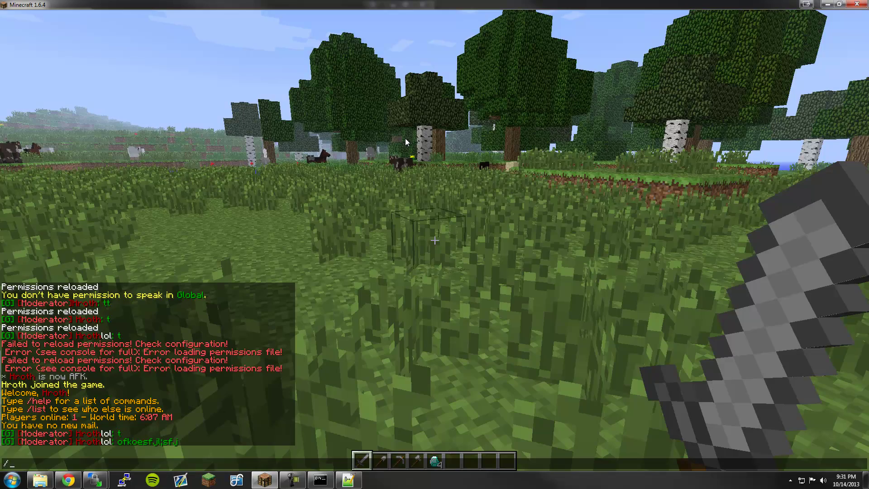
pyautogui.write('herochat reload')
pyautogui.press('Return')
pyautogui.press('w')
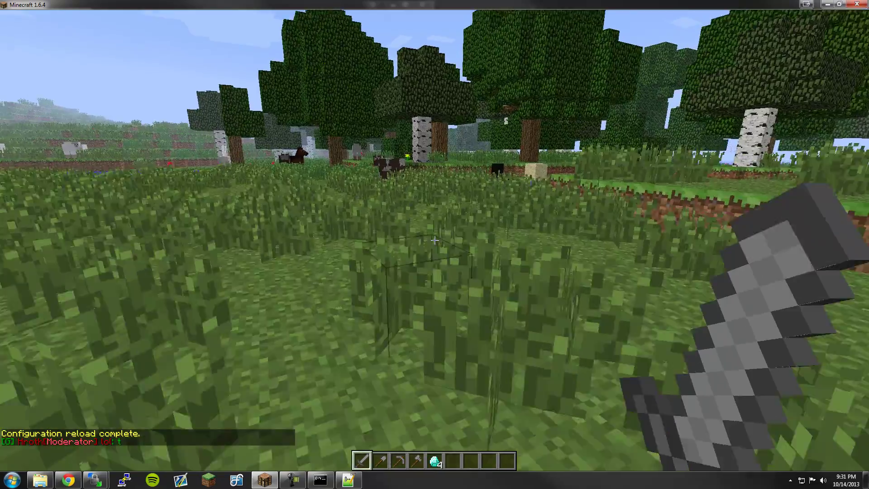
pyautogui.press('s')
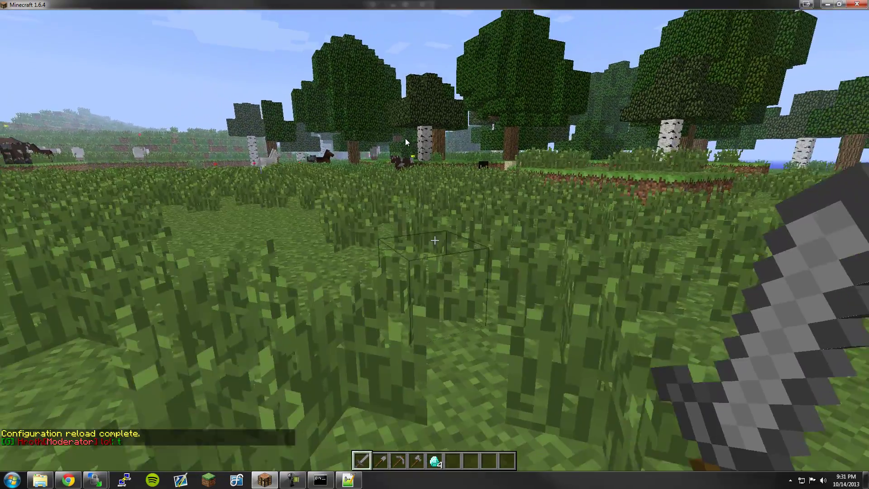
# Step: Switch to config.yml in Notepad++, replace the colon before {msg} in the default format line with " >", and save the file
pyautogui.hotkey('alt', 'Tab')
pyautogui.click(466, 282)
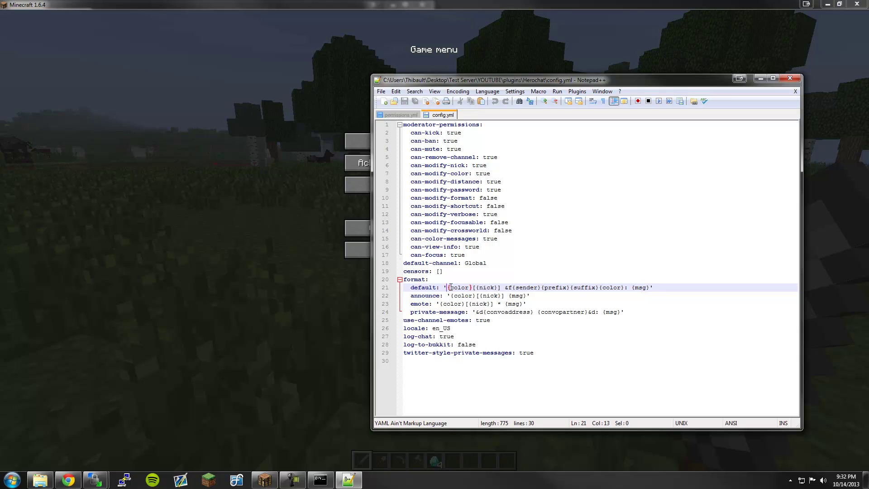
pyautogui.click(631, 288)
pyautogui.press('BackSpace')
pyautogui.write('>')
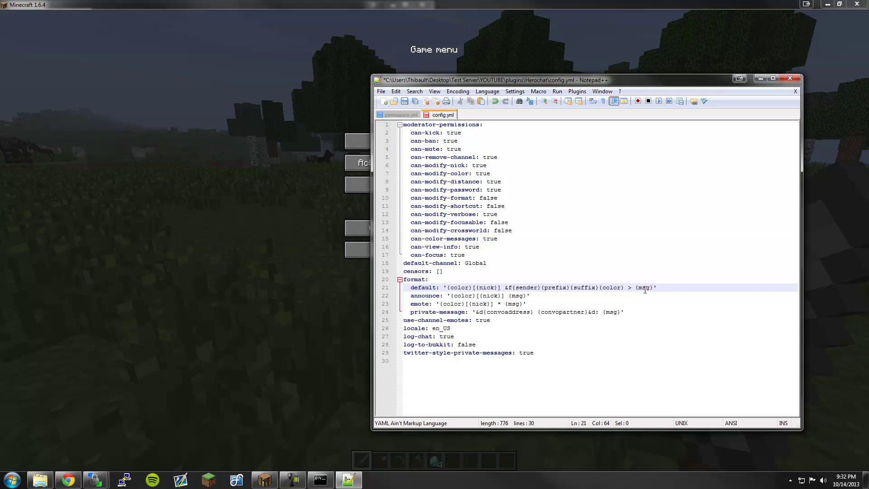
# Step: Return to Minecraft, run /herochat reload, and send the chat message "t" to test the ">" separator
pyautogui.click(197, 150)
pyautogui.click(356, 140)
pyautogui.write('/herochat reload')
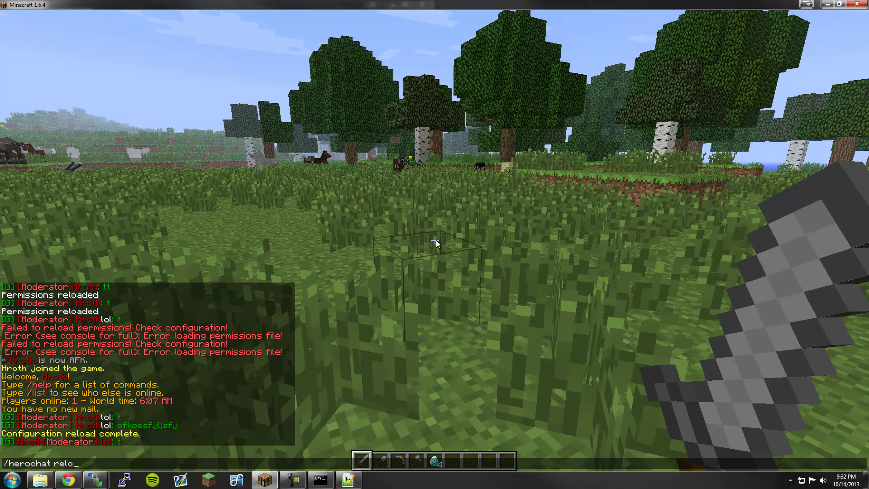
pyautogui.press('Return')
pyautogui.press('t')
pyautogui.press('Escape')
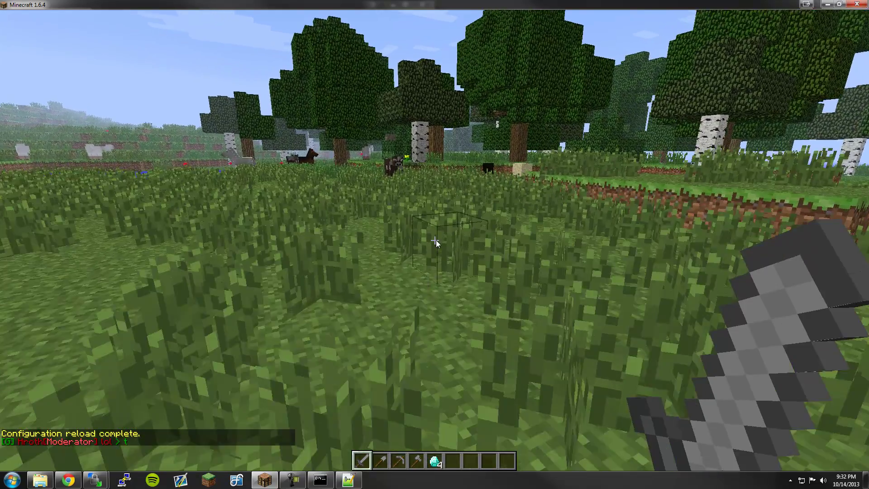
# Step: Switch to Notepad++, reload config.yml from disk, insert &6 directly before the > in the default format line, and save
pyautogui.hotkey('alt', 'Tab')
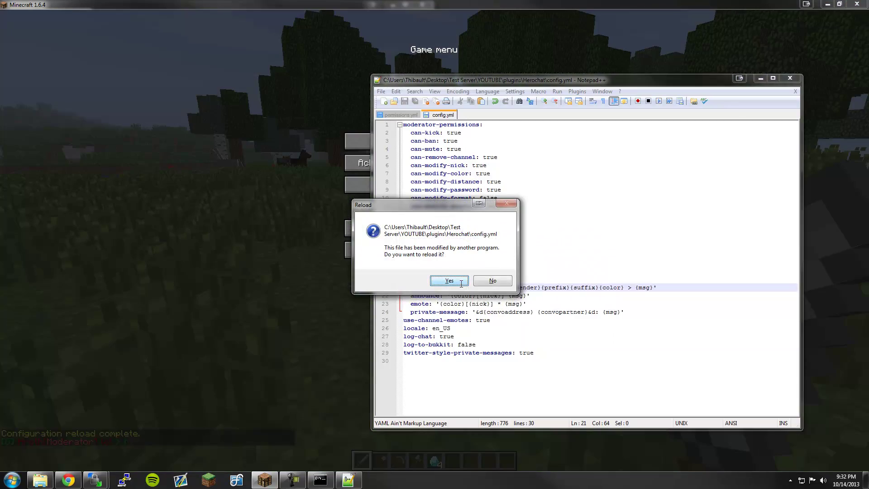
pyautogui.click(449, 280)
pyautogui.write('&6')
pyautogui.hotkey('ctrl', 's')
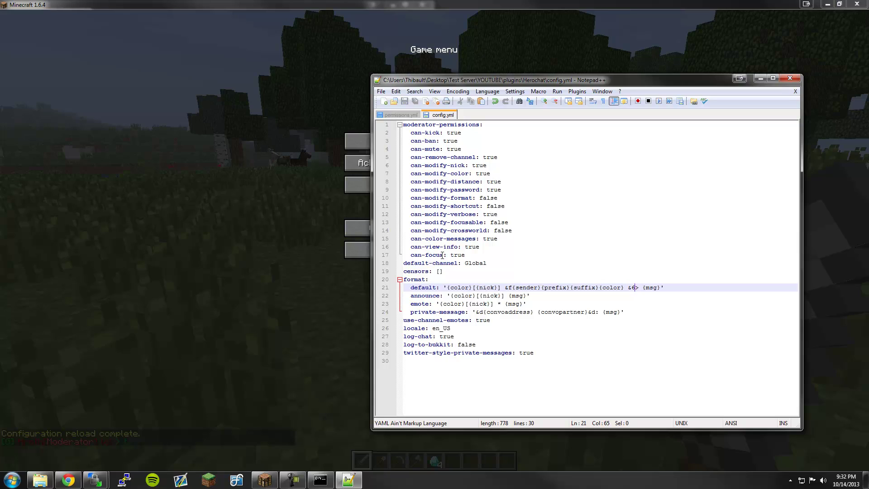
# Step: Switch back to Minecraft, run /herochat reload, and send "t" to test the &6 color code
pyautogui.click(317, 199)
pyautogui.click(435, 141)
pyautogui.press('/')
pyautogui.write('herochat reload')
pyautogui.press('Return')
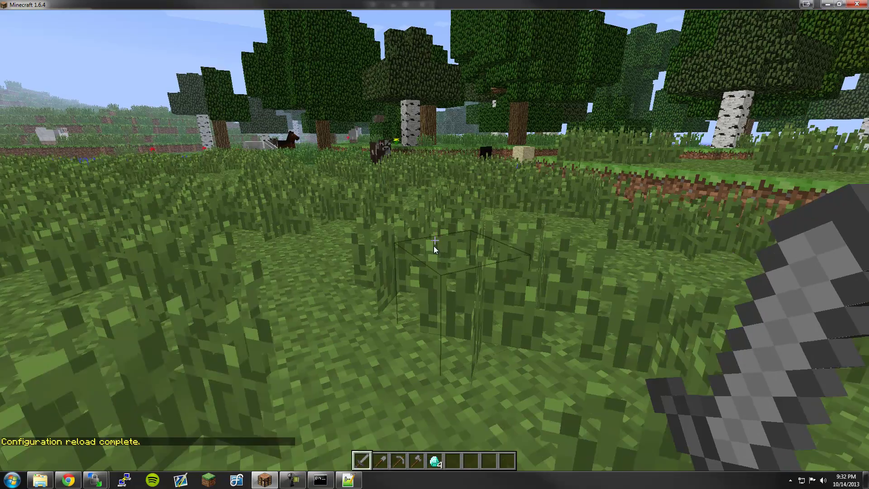
# Step: Reload config.yml in Notepad++ and examine the announce and emote format entries
pyautogui.hotkey('alt', 'Tab')
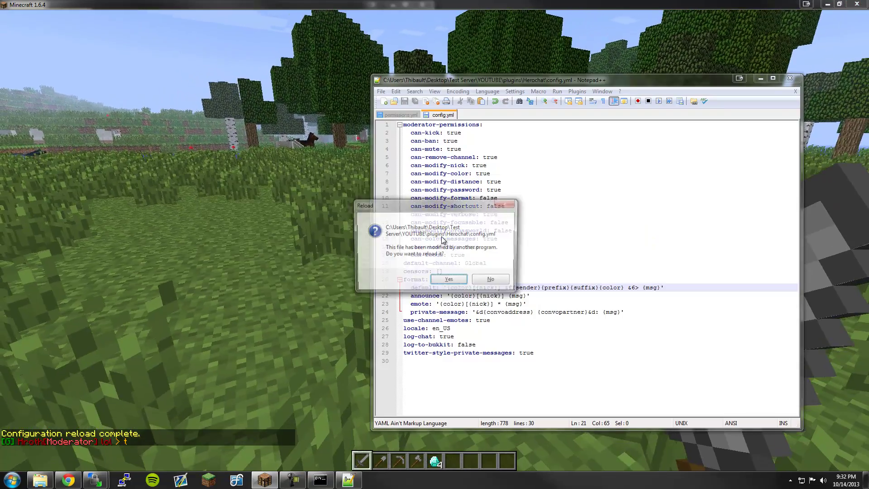
pyautogui.click(449, 281)
pyautogui.click(479, 304)
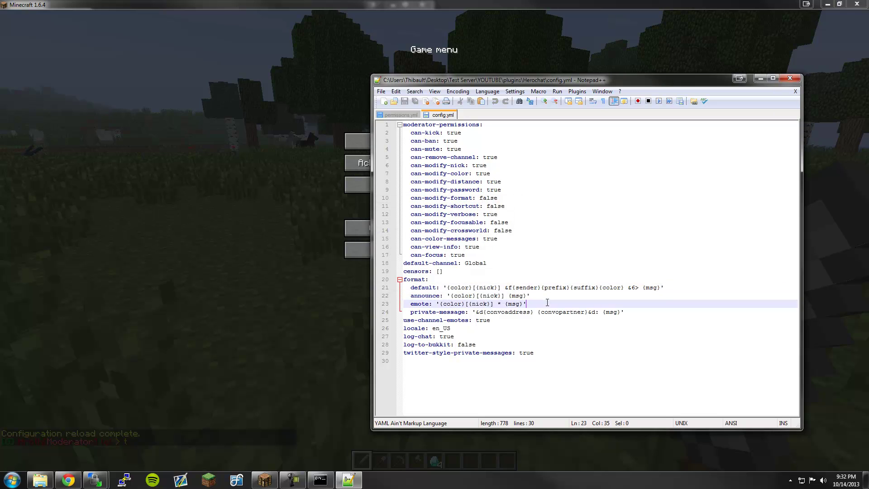
pyautogui.click(479, 296)
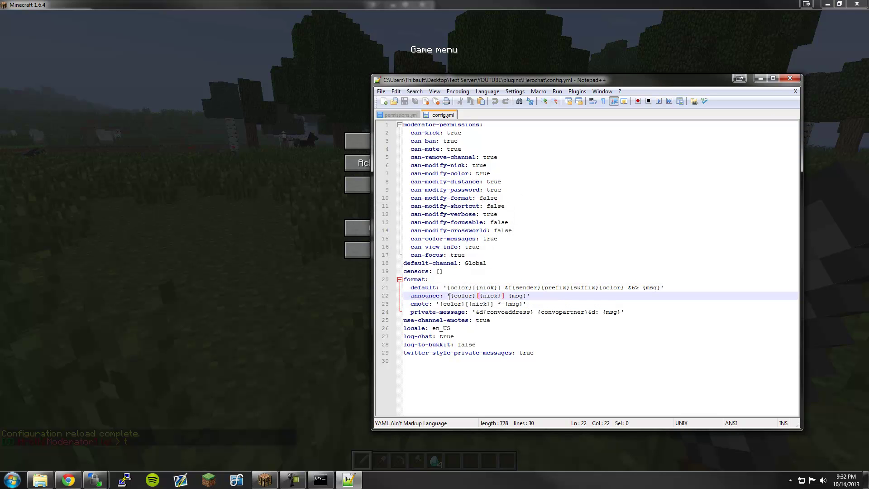
pyautogui.click(465, 304)
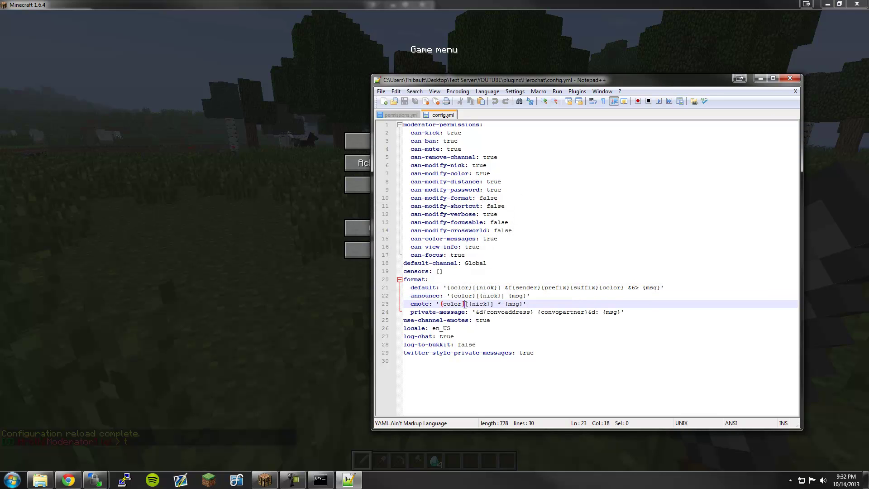
# Step: Test the emote format in Minecraft by sending /me t and /me is farting
pyautogui.click(281, 208)
pyautogui.click(453, 145)
pyautogui.write('t')
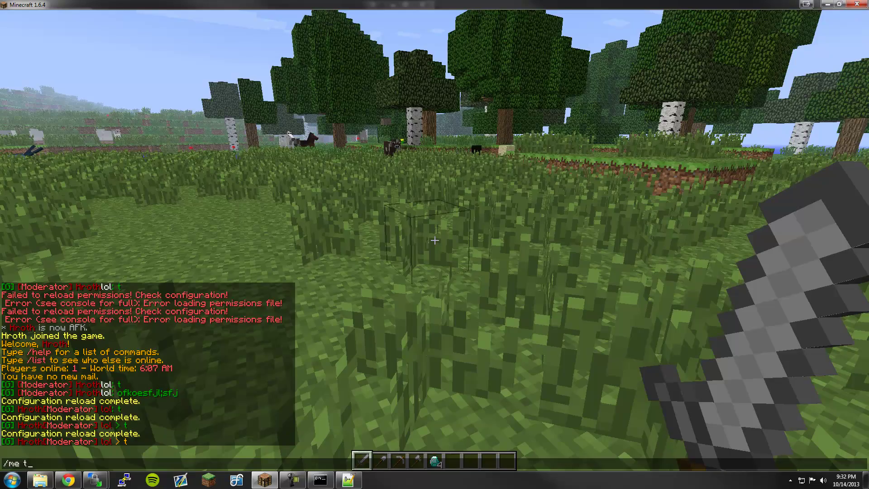
pyautogui.write('/me t')
pyautogui.press('Return')
pyautogui.press('/')
pyautogui.write('me')
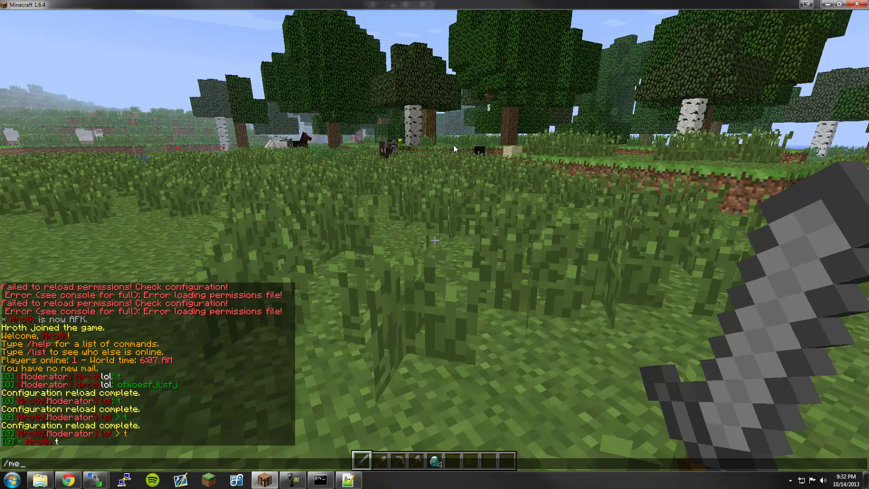
pyautogui.write(' is farting')
pyautogui.press('Return')
# Step: Copy {prefix} from the default format to the start of the emote format in config.yml, before {color}, and save
pyautogui.hotkey('alt', 'Tab')
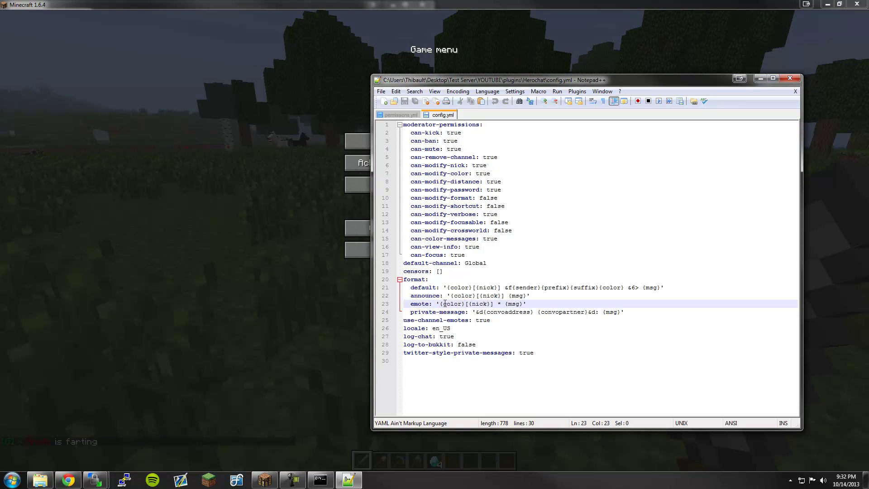
pyautogui.click(492, 304)
pyautogui.moveTo(541, 288); pyautogui.dragTo(572, 286)
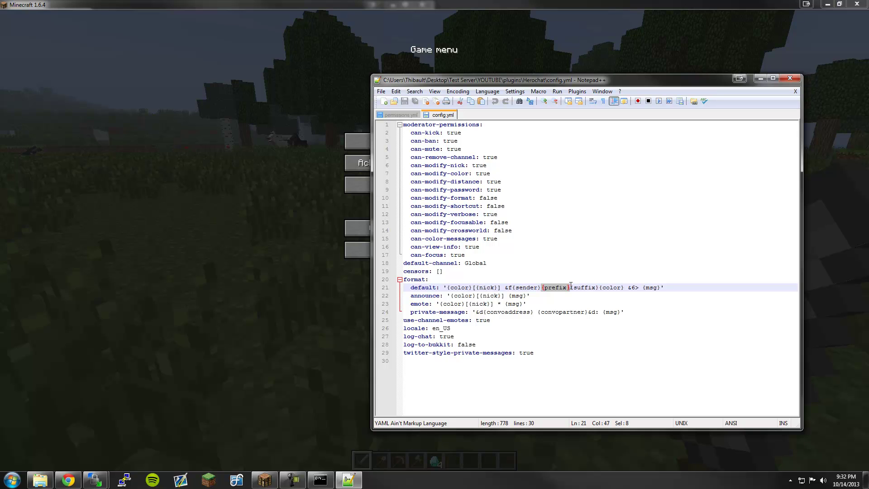
pyautogui.click(439, 304)
# Step: Return to Minecraft, run /herochat reload, and send the test chat message "t" with the edited emote format loaded
pyautogui.click(320, 191)
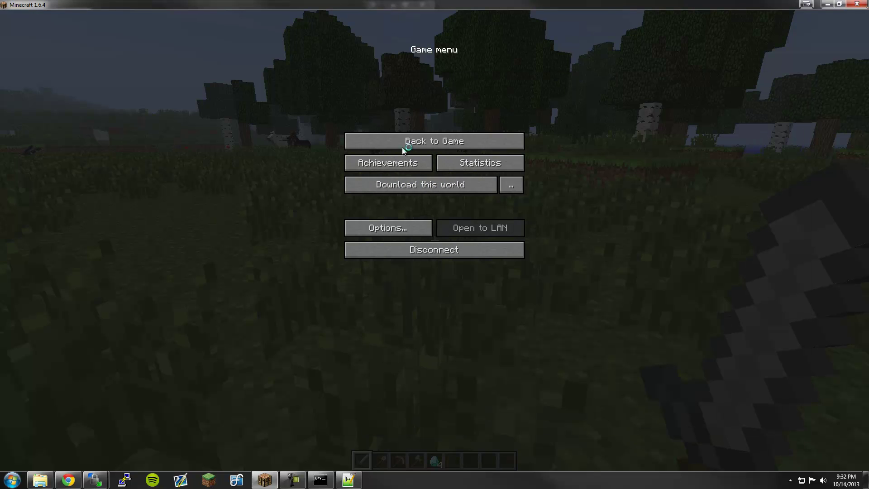
pyautogui.press('Escape')
pyautogui.write('t/herochat')
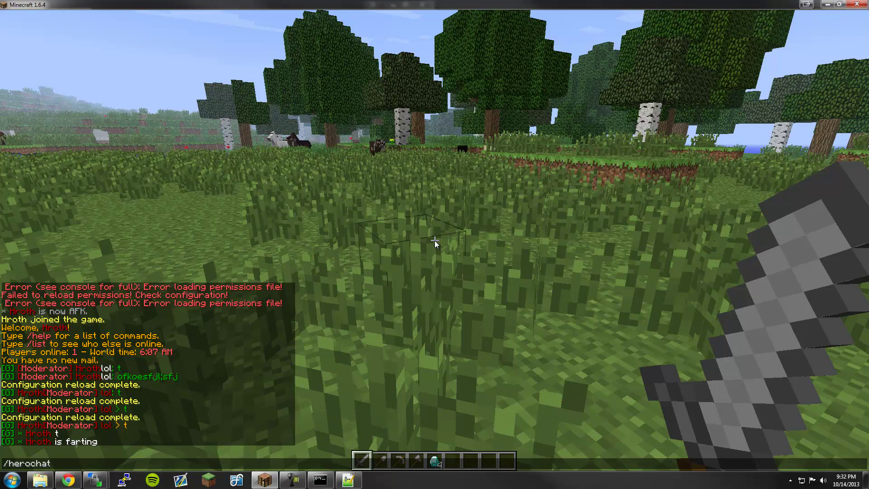
pyautogui.write(' reload')
pyautogui.press('Return')
pyautogui.write('tt')
pyautogui.press('Return')
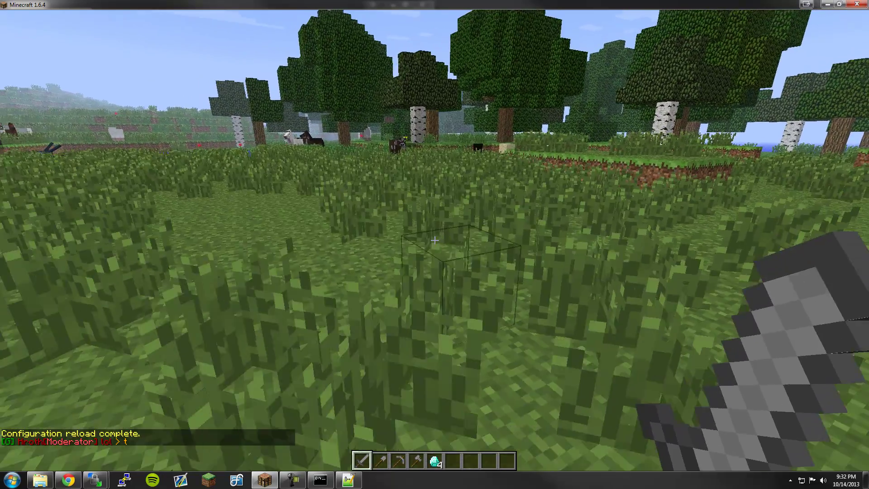
# Step: In Notepad++, decline reloading config.yml, move {prefix} directly before {sender} in the default format line, and save the file
pyautogui.hotkey('alt', 'Tab')
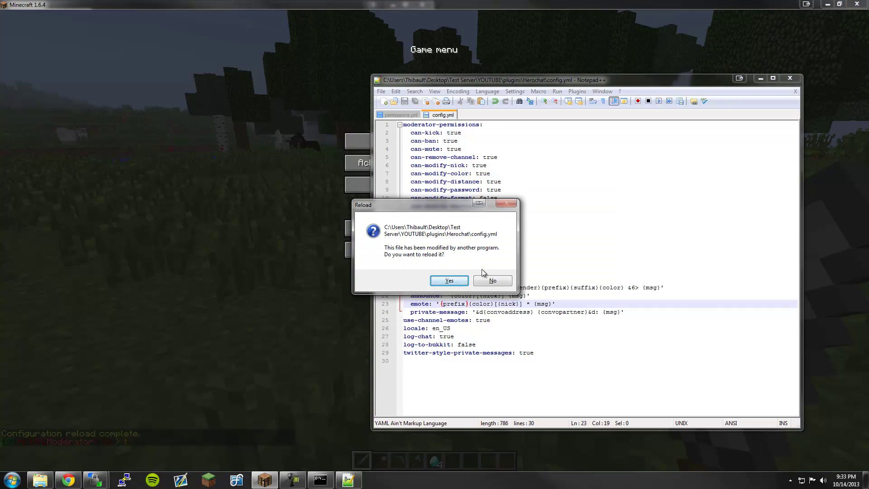
pyautogui.click(496, 281)
pyautogui.press('Up')
pyautogui.press('Up')
pyautogui.press('Up')
pyautogui.press('Down')
pyautogui.press('Right')
pyautogui.press('Right')
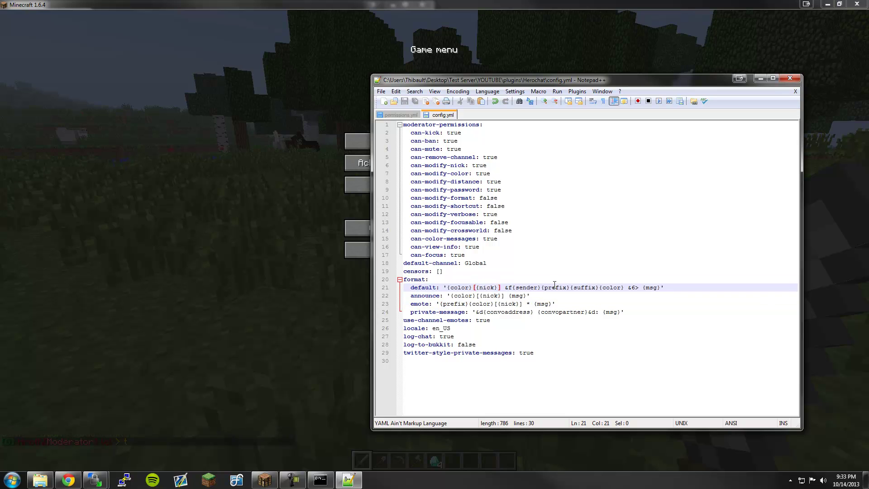
pyautogui.moveTo(541, 288); pyautogui.dragTo(570, 287)
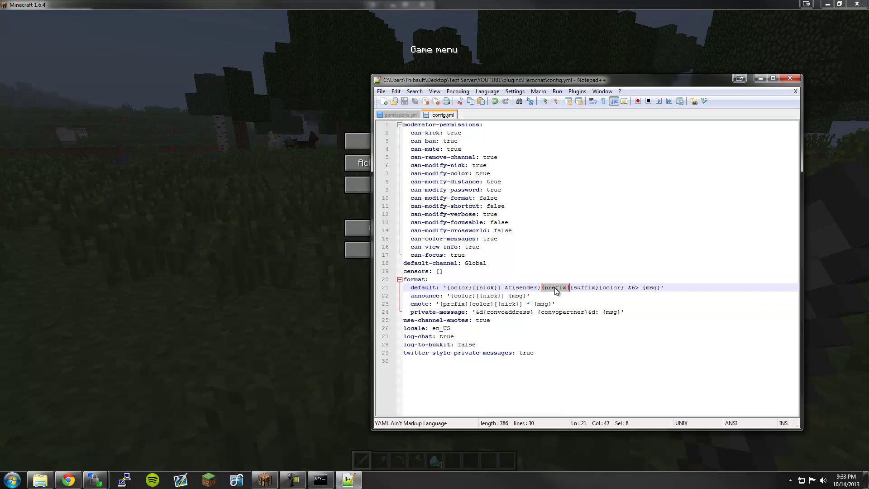
pyautogui.hotkey('ctrl', 'c')
pyautogui.click(512, 288)
pyautogui.hotkey('ctrl', 'v')
pyautogui.moveTo(570, 288); pyautogui.dragTo(598, 288)
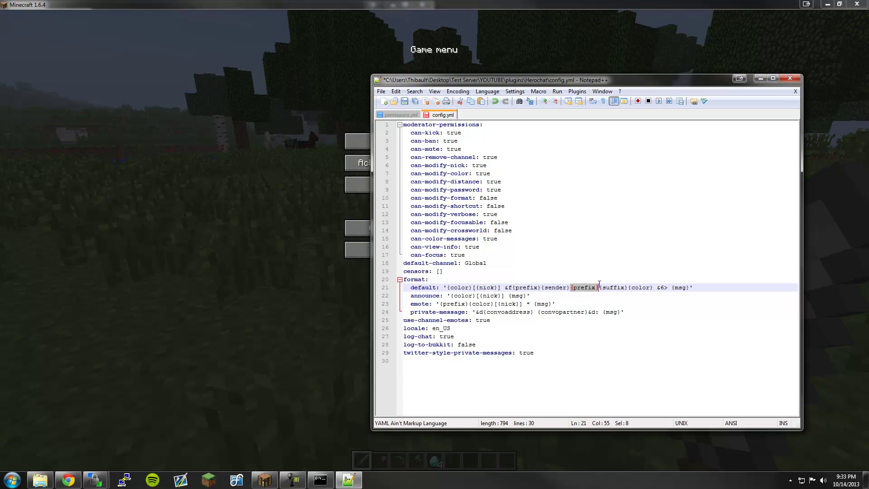
pyautogui.press('Delete')
pyautogui.hotkey('ctrl', 's')
# Step: Switch to Minecraft, run /herochat reload, and send the chat message "tt" to check the prefix placement
pyautogui.click(362, 141)
pyautogui.press('/')
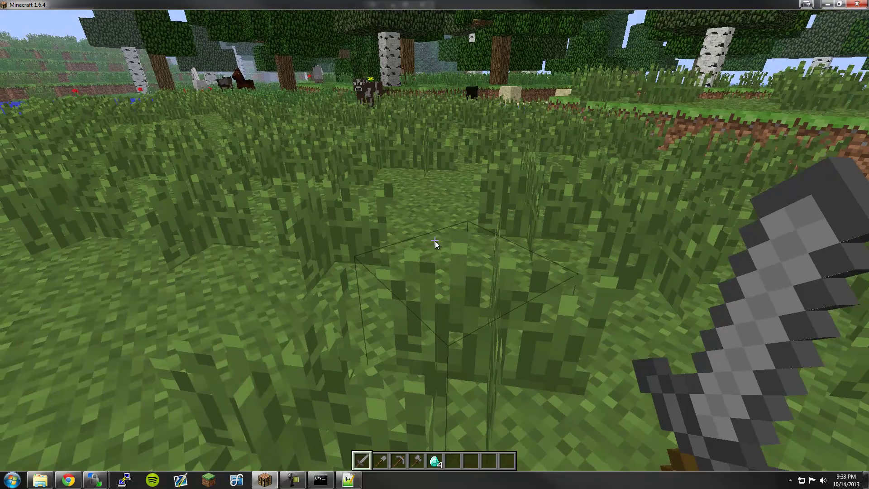
pyautogui.write('herochat reload')
pyautogui.press('Return')
pyautogui.press('/')
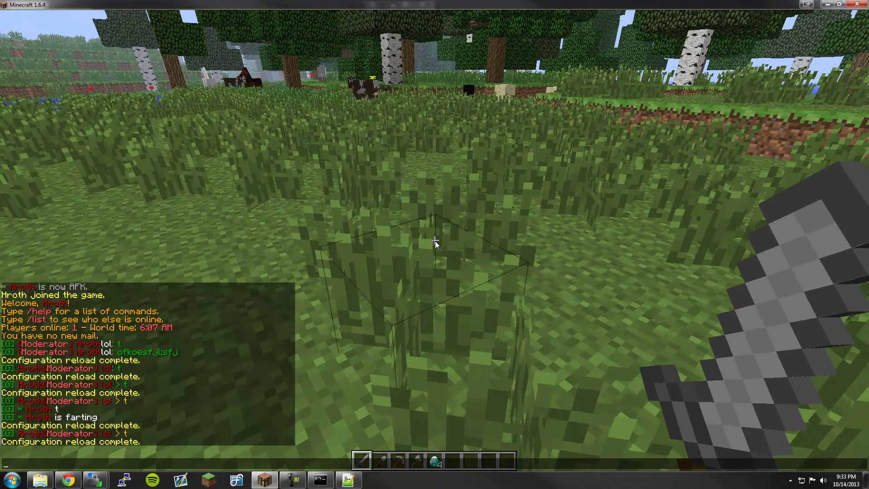
pyautogui.press('BackSpace')
pyautogui.write('tt')
pyautogui.press('Return')
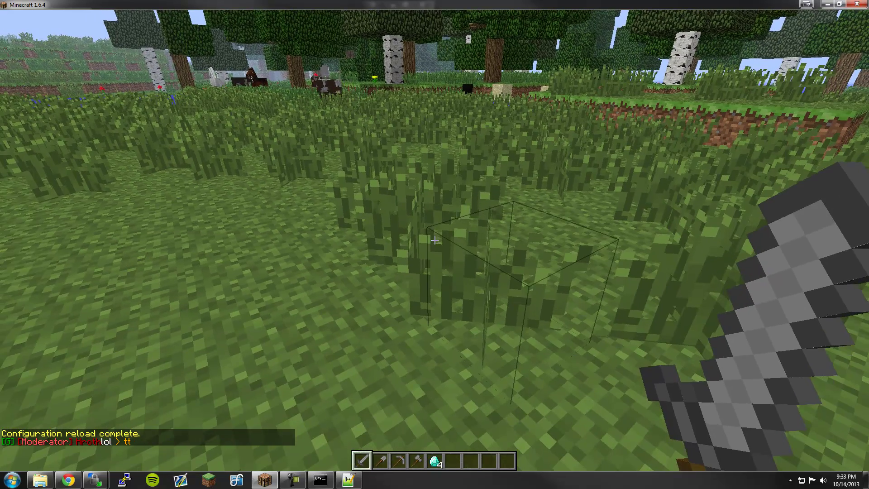
# Step: Return to config.yml in Notepad++, decline the file reload, and examine the emote, private-message and locale entries
pyautogui.hotkey('alt', 'Tab')
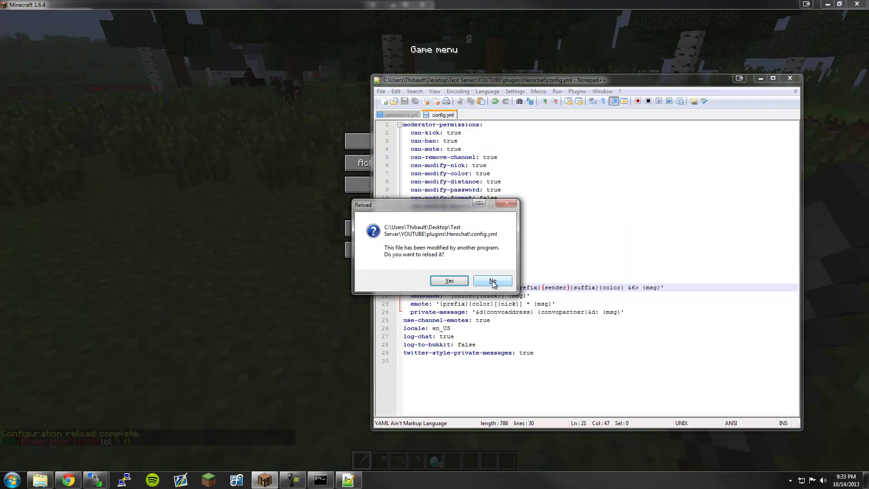
pyautogui.click(492, 281)
pyautogui.click(515, 303)
pyautogui.click(476, 312)
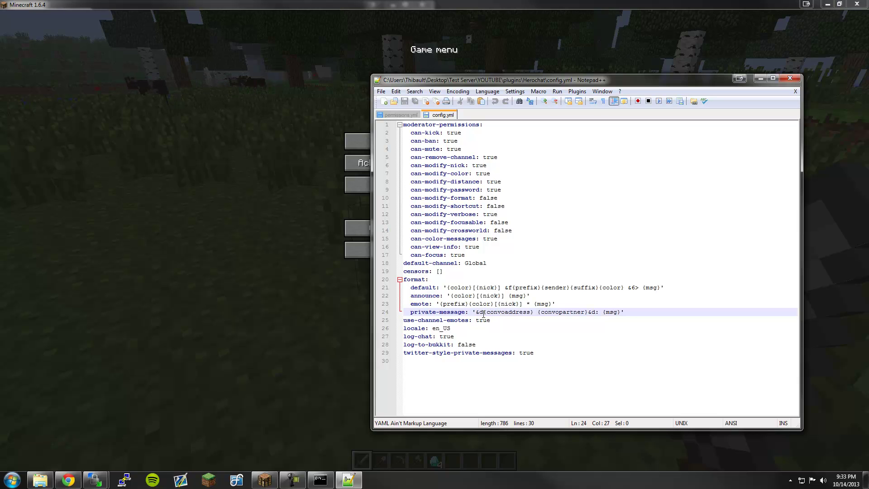
pyautogui.click(458, 328)
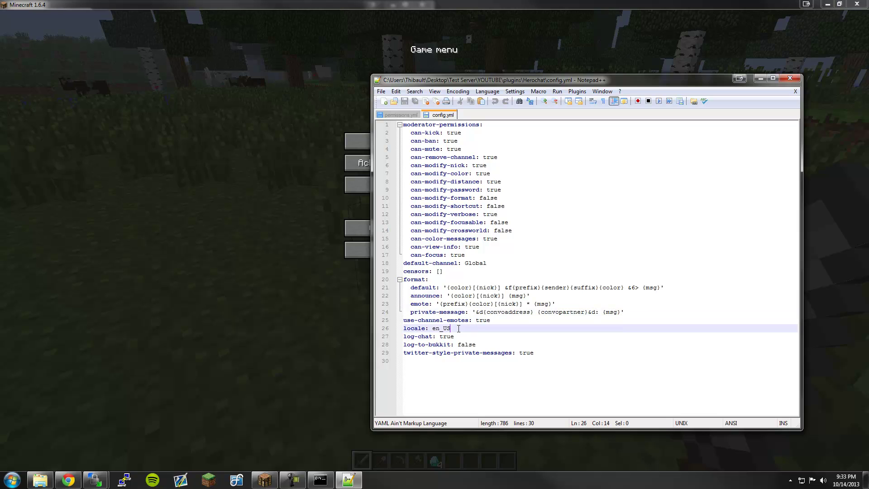
pyautogui.click(433, 329)
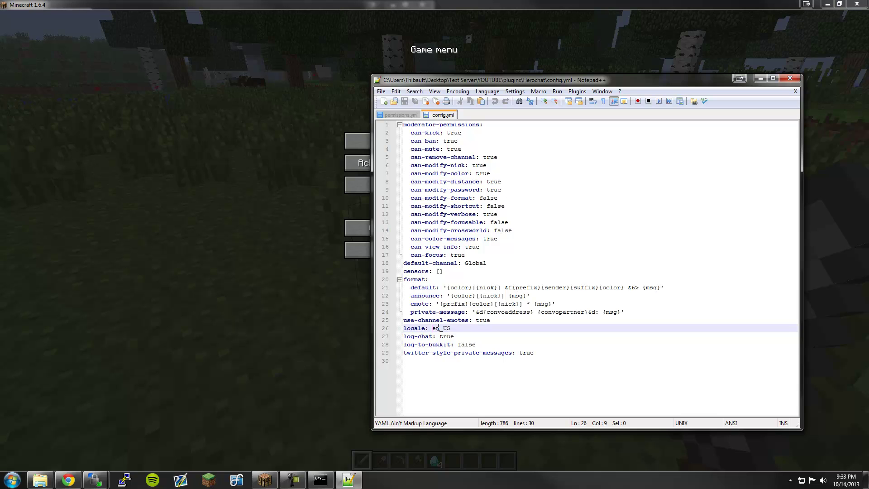
# Step: Switch to Minecraft and run /herochat to view the base command's usage
pyautogui.click(337, 262)
pyautogui.click(393, 140)
pyautogui.write('/h')
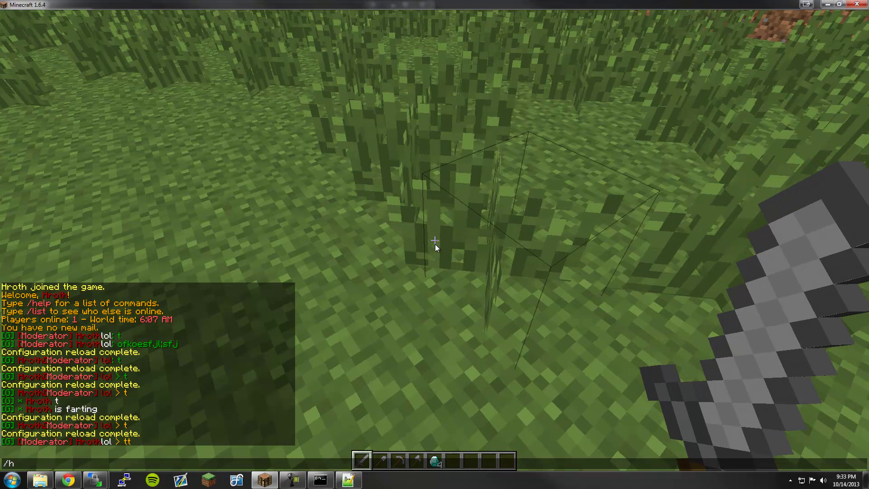
pyautogui.write('erochat')
pyautogui.press('Return')
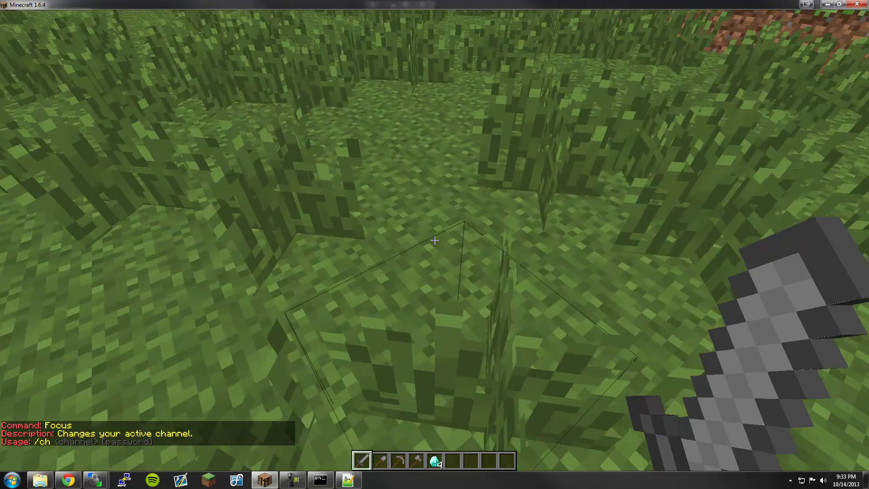
# Step: Run /herochat help and keep the chat open to view the list of Herochat commands
pyautogui.press('t')
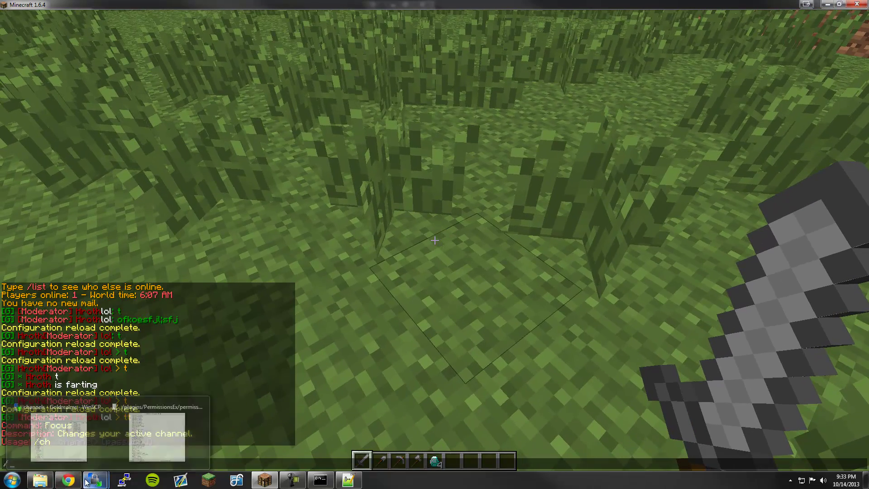
pyautogui.write('/herochat hel')
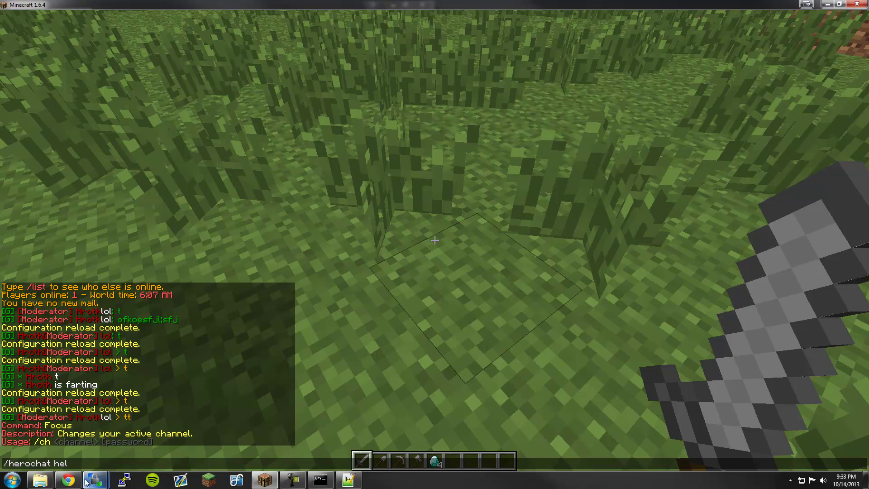
pyautogui.write('p')
pyautogui.press('Return')
pyautogui.press('t')
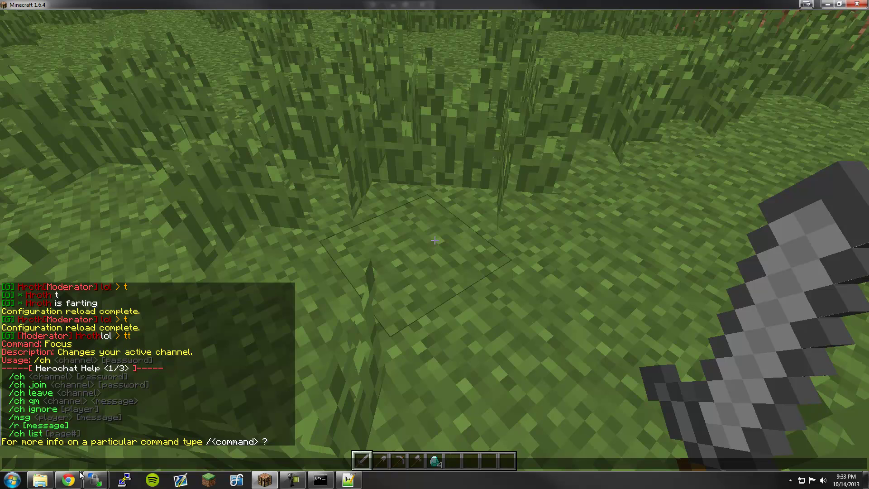
pyautogui.click(68, 480)
pyautogui.click(68, 479)
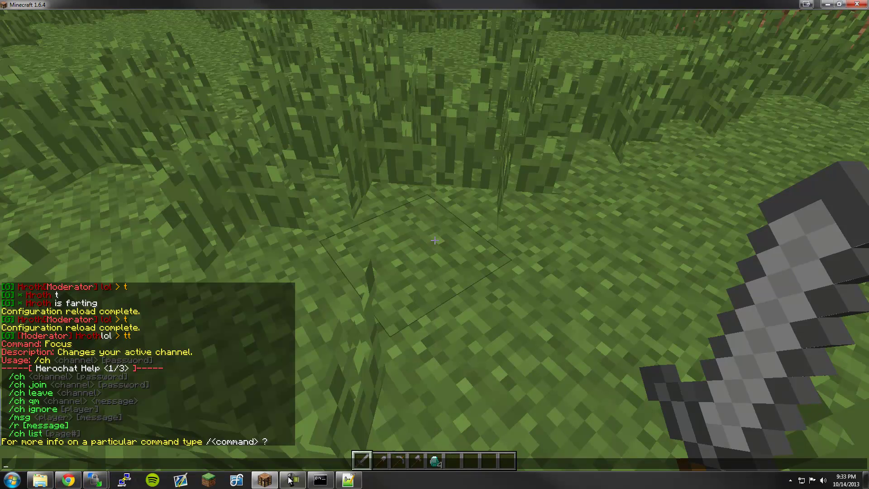
# Step: Switch to config.yml in Notepad++ and examine the logging and twitter-style-private-messages entries
pyautogui.click(41, 479)
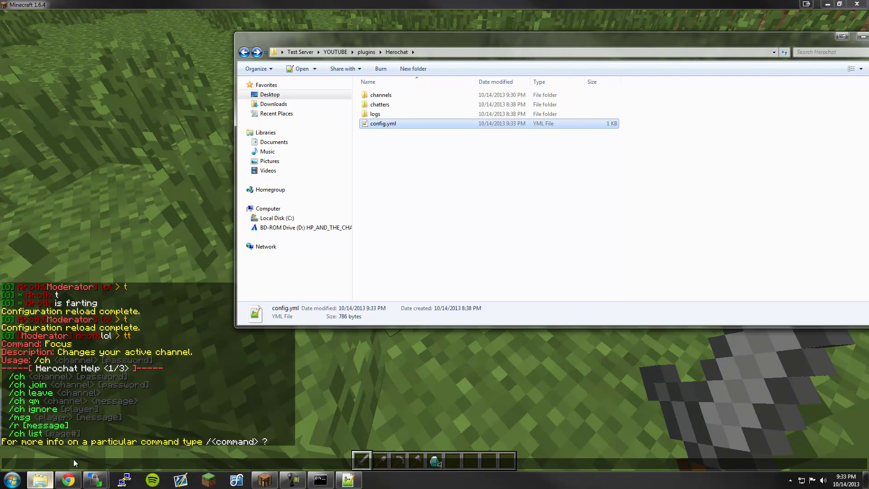
pyautogui.click(469, 217)
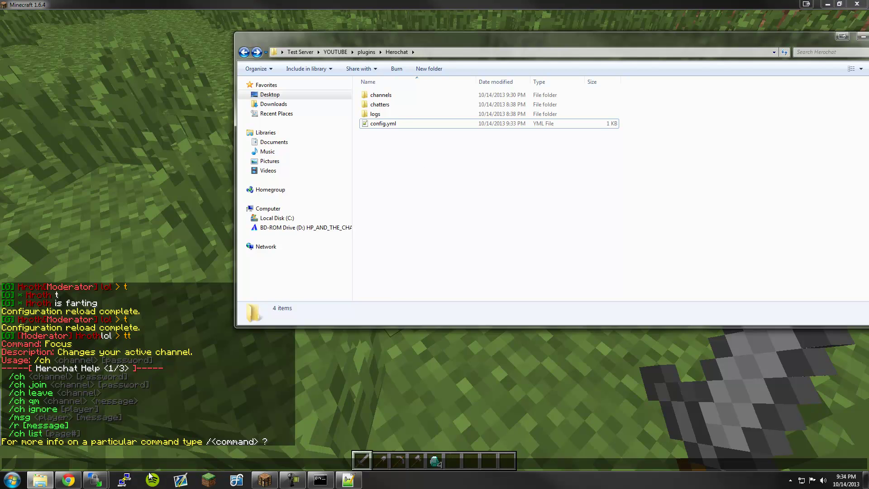
pyautogui.click(348, 479)
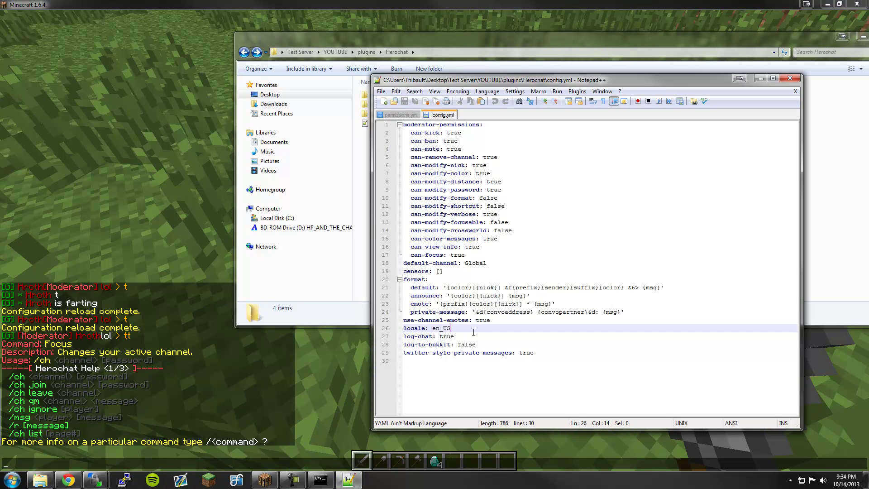
pyautogui.click(534, 355)
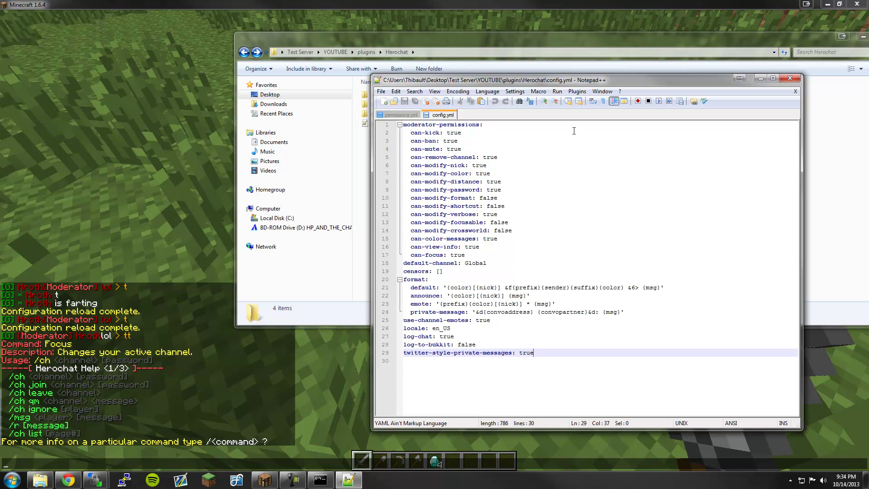
pyautogui.moveTo(555, 77); pyautogui.dragTo(332, 178)
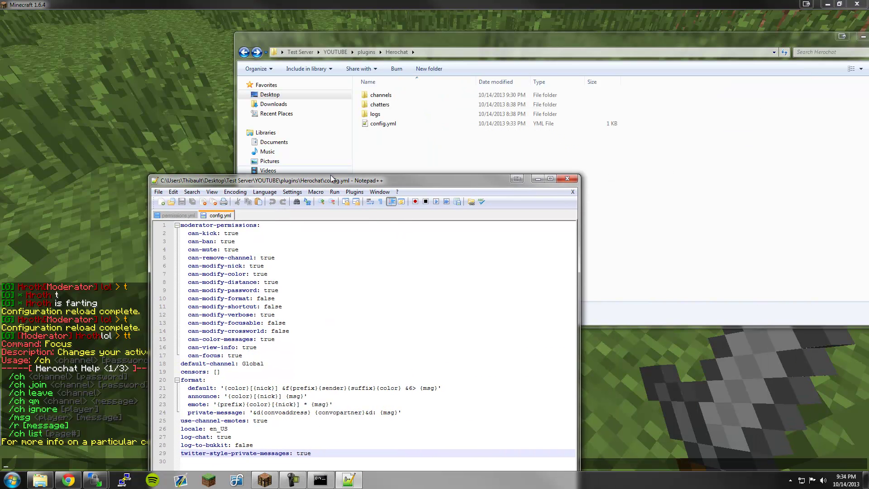
# Step: Close Notepad++ and open Herochat's channels folder
pyautogui.click(568, 179)
pyautogui.click(391, 94)
pyautogui.doubleClick(392, 97)
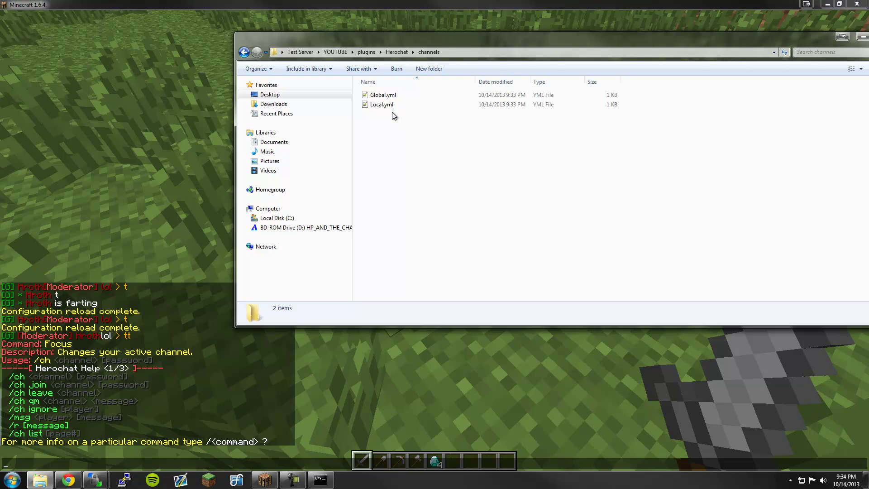
# Step: Switch to Minecraft, join the Local channel with /ch local, and send the chat message "t" there
pyautogui.click(144, 129)
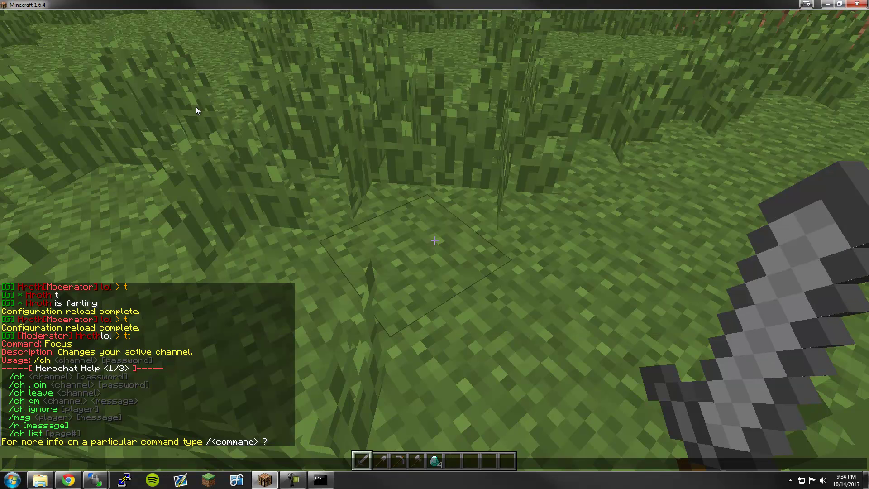
pyautogui.press('Return')
pyautogui.write('/')
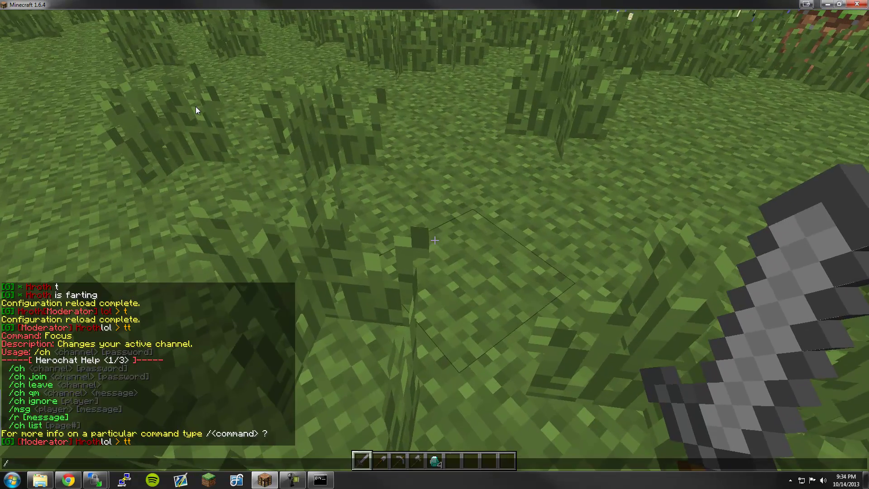
pyautogui.write('ch local')
pyautogui.press('Return')
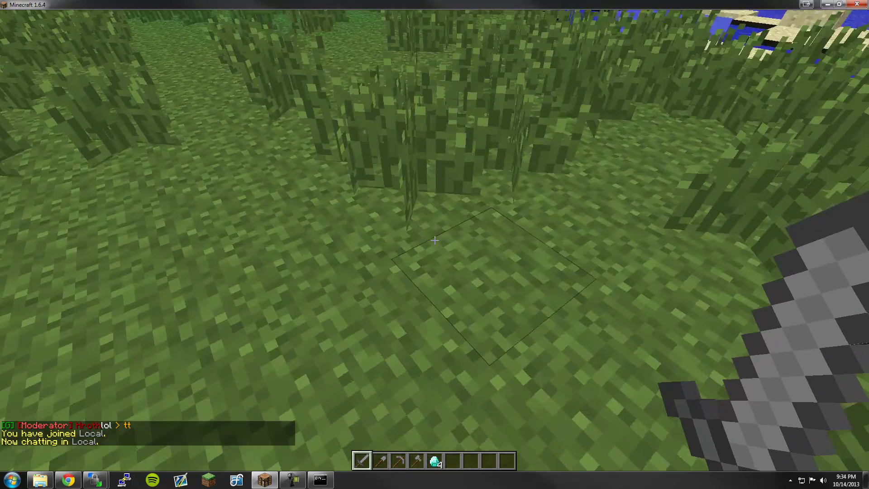
pyautogui.write('tt')
pyautogui.press('Return')
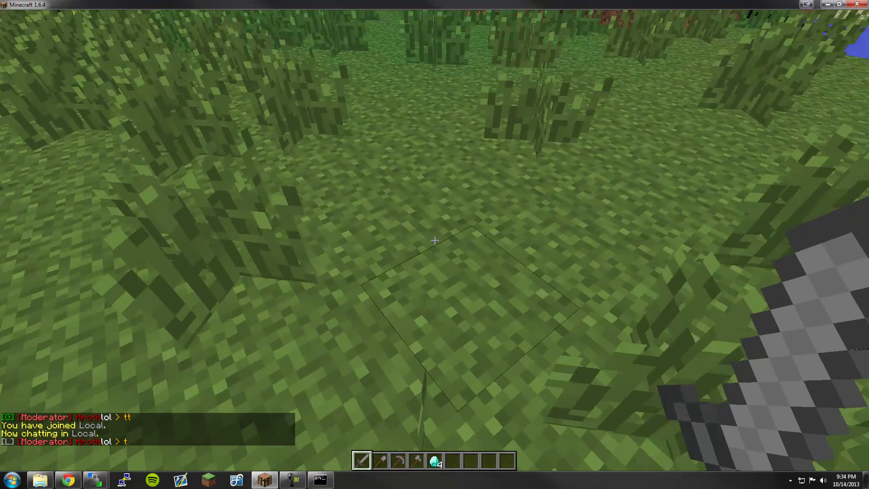
# Step: Switch the active chat channel back to Global in Minecraft and send the chat message "t"
pyautogui.hotkey('alt', 'Tab')
pyautogui.click(399, 96)
pyautogui.hotkey('alt', 'Tab')
pyautogui.click(435, 142)
pyautogui.press('/')
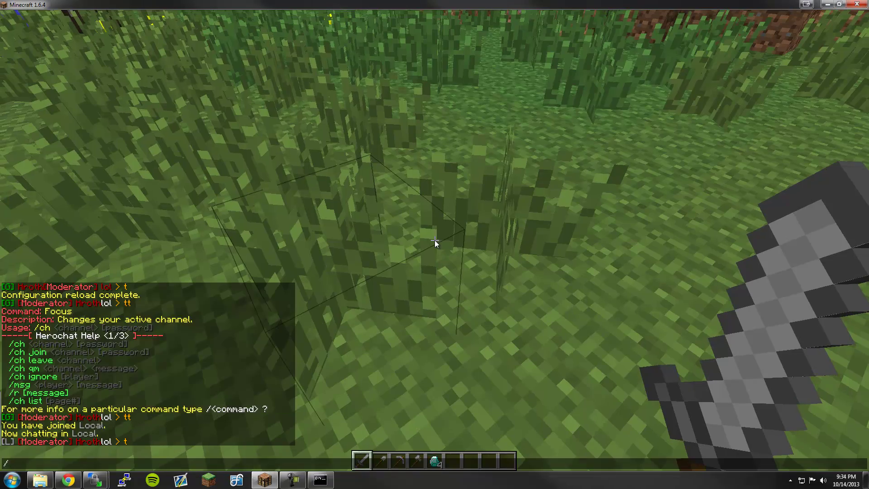
pyautogui.press('Return')
pyautogui.hotkey('alt', 'Tab')
pyautogui.hotkey('alt', 'Tab')
pyautogui.click(434, 141)
# Step: Open Global.yml from the channels folder in Notepad++ and place the cursor at the end of the nick entry
pyautogui.hotkey('alt', 'Tab')
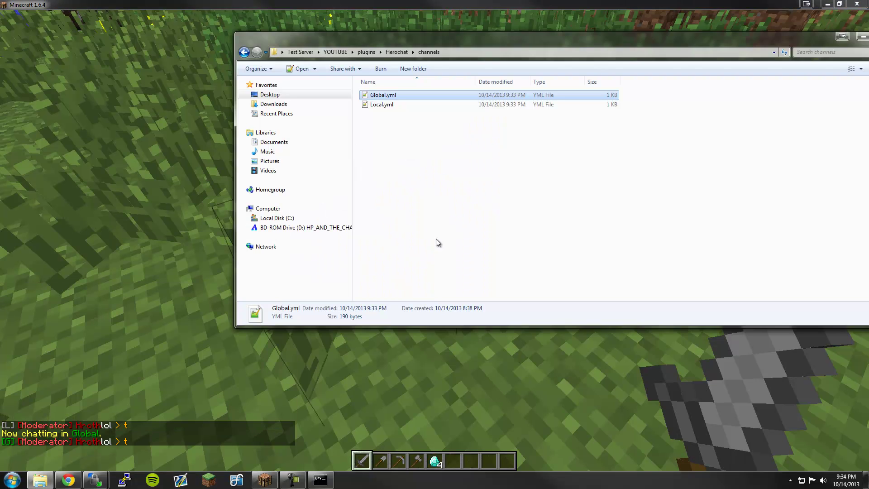
pyautogui.doubleClick(397, 96)
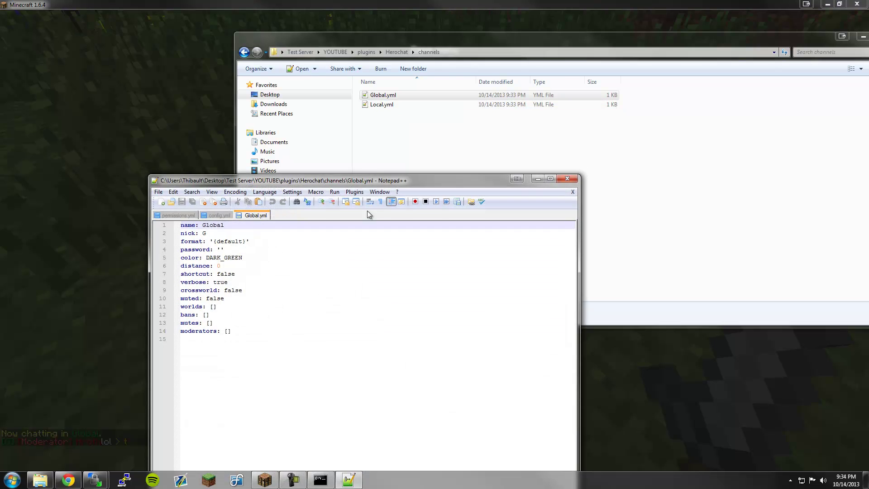
pyautogui.moveTo(355, 179); pyautogui.dragTo(539, 46)
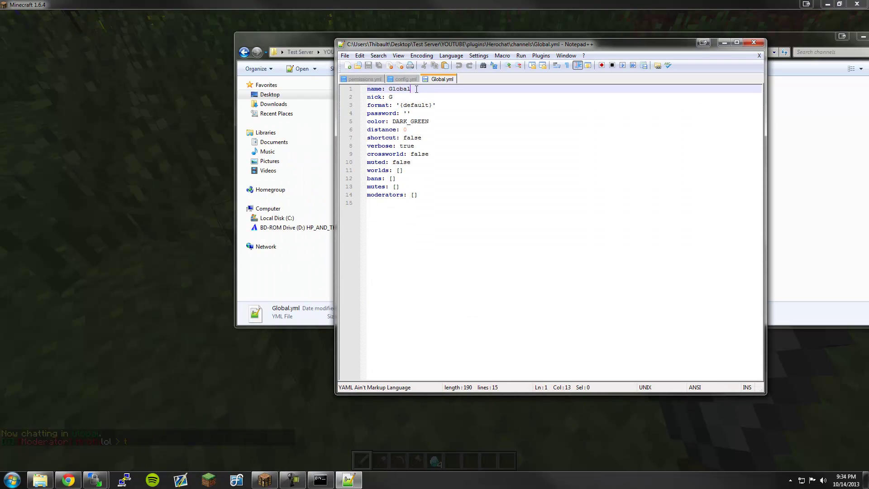
pyautogui.moveTo(422, 45); pyautogui.dragTo(440, 68)
pyautogui.click(424, 127)
pyautogui.click(423, 119)
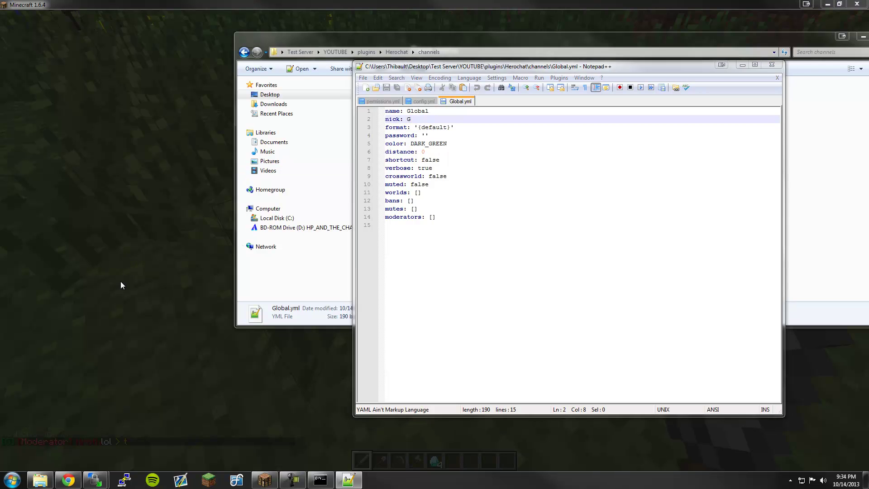
# Step: Check the channel tag in Minecraft's chat, then set the nick in Global.yml to Gimp and save
pyautogui.click(121, 285)
pyautogui.click(435, 140)
pyautogui.press('t')
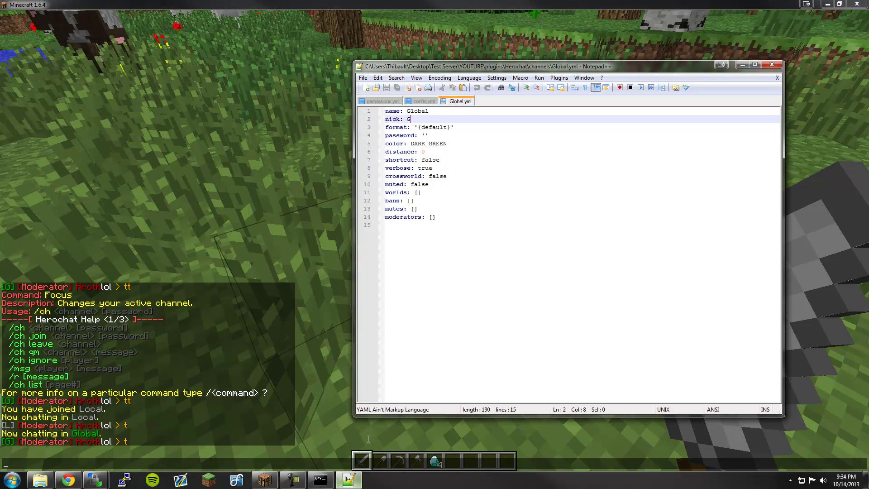
pyautogui.click(348, 480)
pyautogui.write('imp')
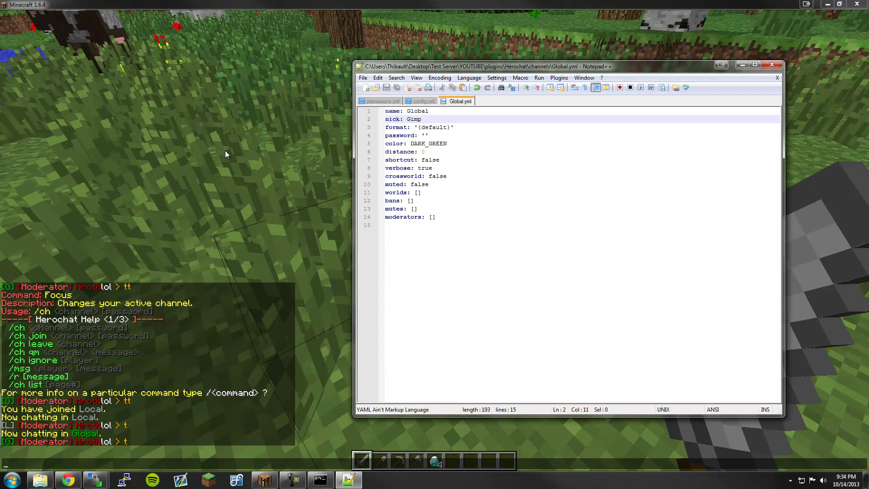
# Step: Switch to Minecraft, run /herochat reload, and send the chat message "t" to check the channel nick
pyautogui.click(218, 159)
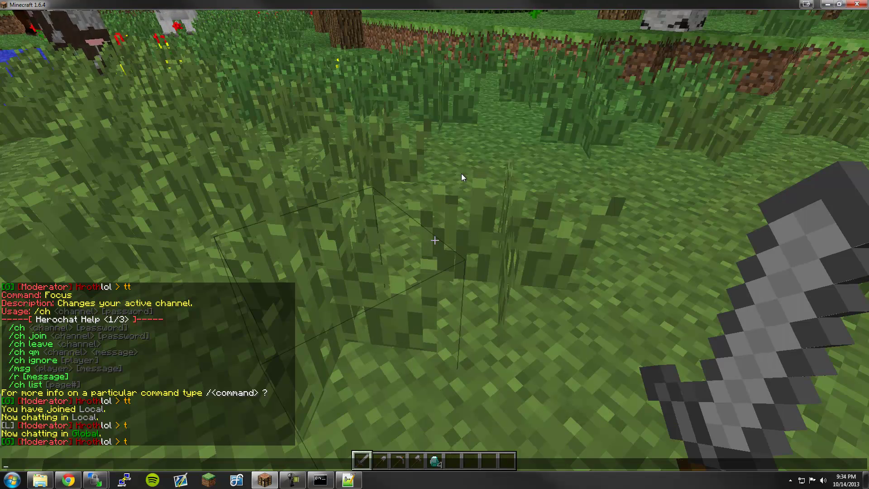
pyautogui.write('/heroch')
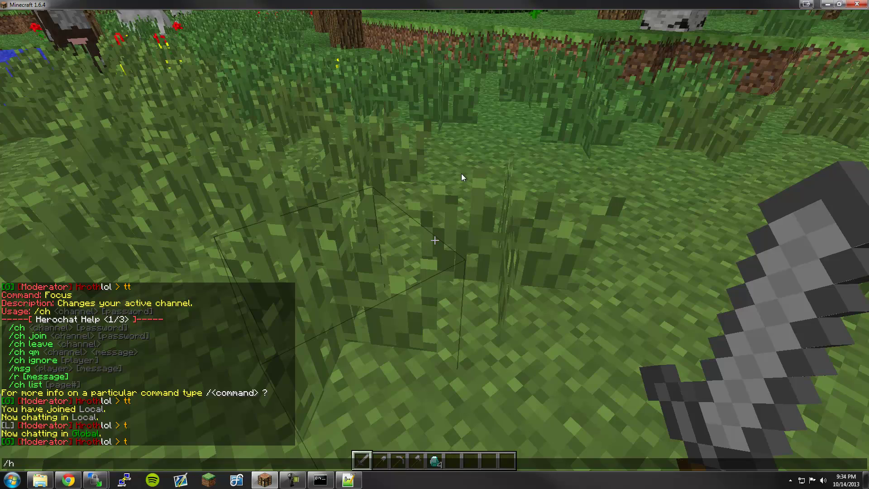
pyautogui.write('at reload')
pyautogui.press('Return')
pyautogui.write('tt')
pyautogui.press('Return')
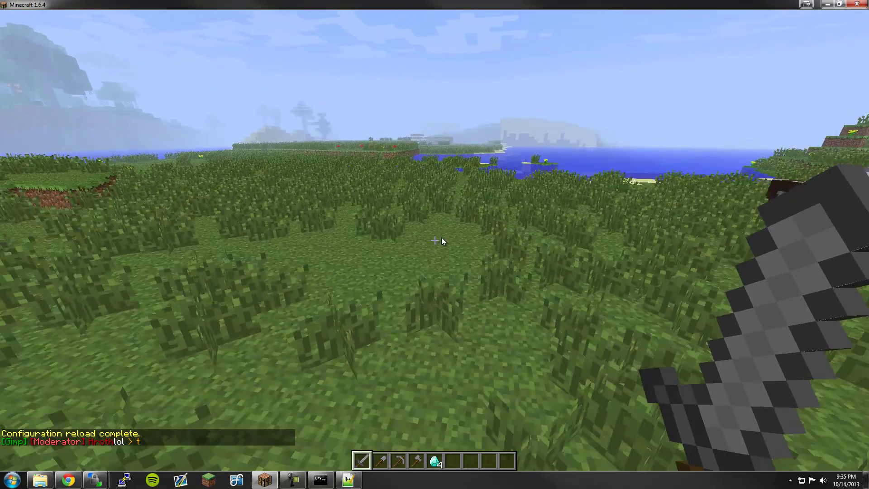
# Step: In Notepad++, decline the file reload and replace Global.yml's format value with the default format string copied from config.yml
pyautogui.hotkey('alt', 'Tab')
pyautogui.click(498, 277)
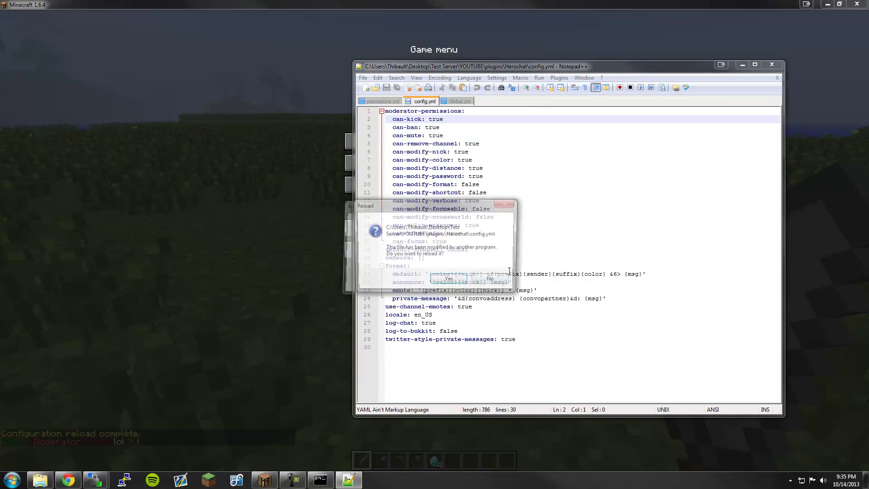
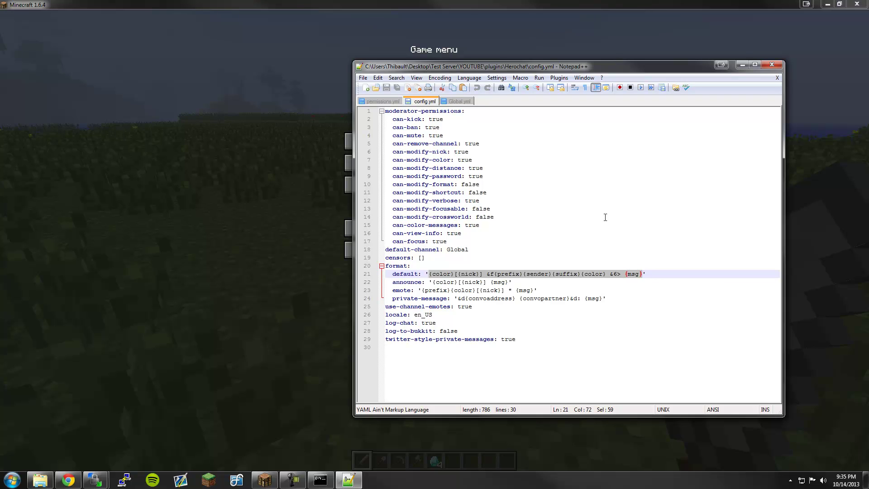
pyautogui.moveTo(417, 127); pyautogui.dragTo(451, 127)
pyautogui.write('{color}[{nick}] &f{prefix}{sender}{suffix}{color} &6> {msg}')
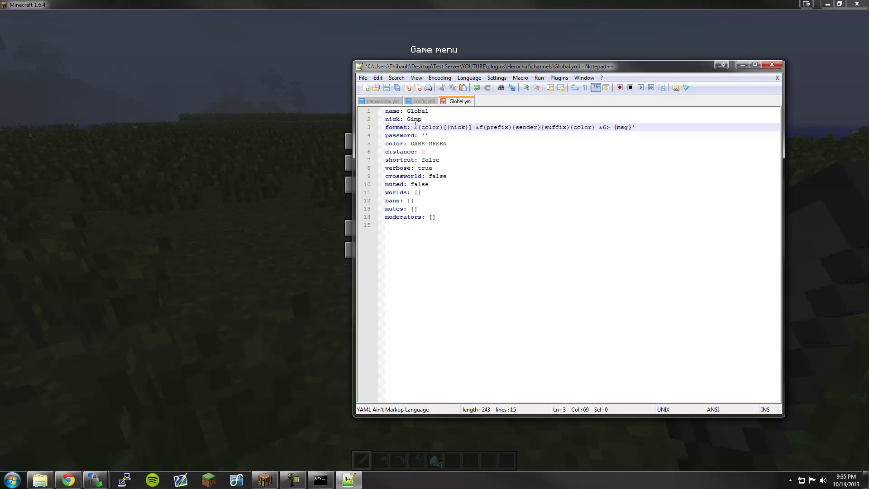
# Step: Replace the ">" after &6 with ":" in Global.yml's format string and save the file
pyautogui.click(609, 127)
pyautogui.press('BackSpace')
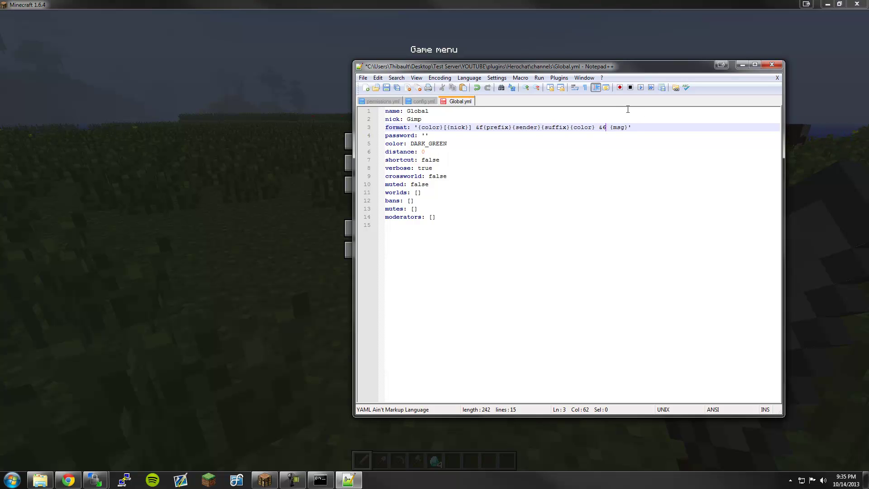
pyautogui.write(':')
pyautogui.hotkey('ctrl', 's')
# Step: Switch to Minecraft, run /herochat reload, and send the chat message "t" to check the separator in the Global format
pyautogui.click(217, 135)
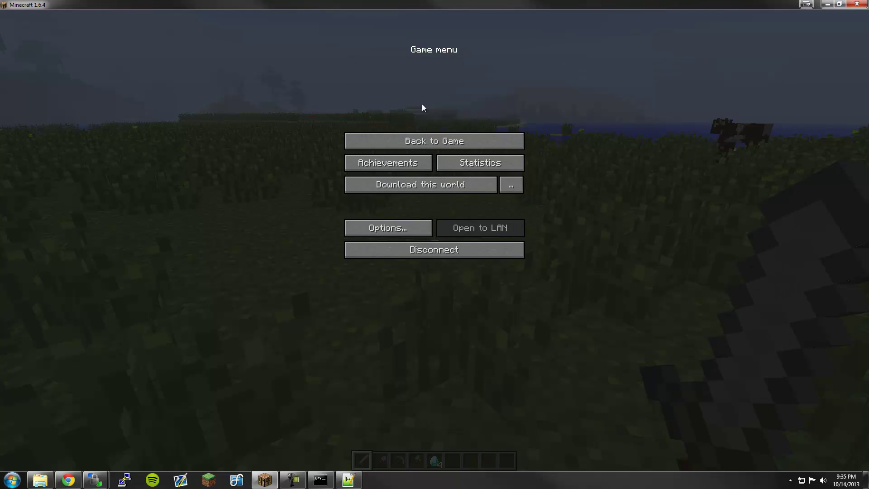
pyautogui.click(433, 141)
pyautogui.write('/herochat reload')
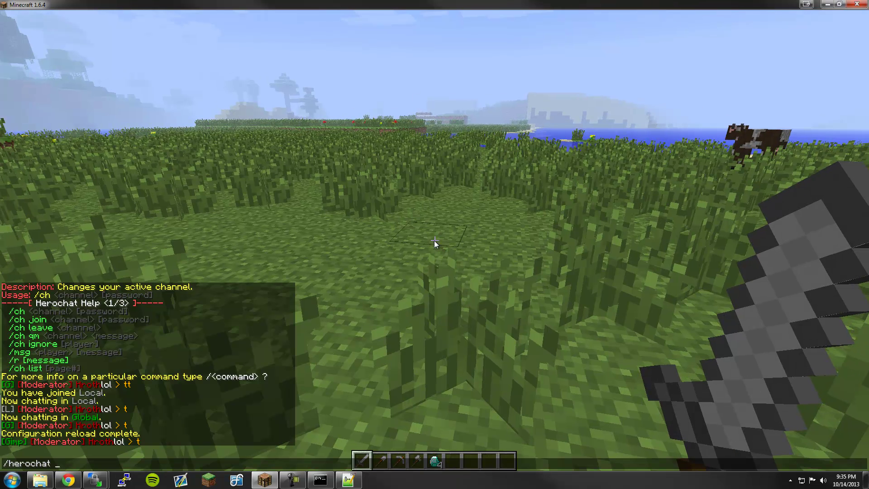
pyautogui.press('Return')
pyautogui.write('tt')
pyautogui.press('Return')
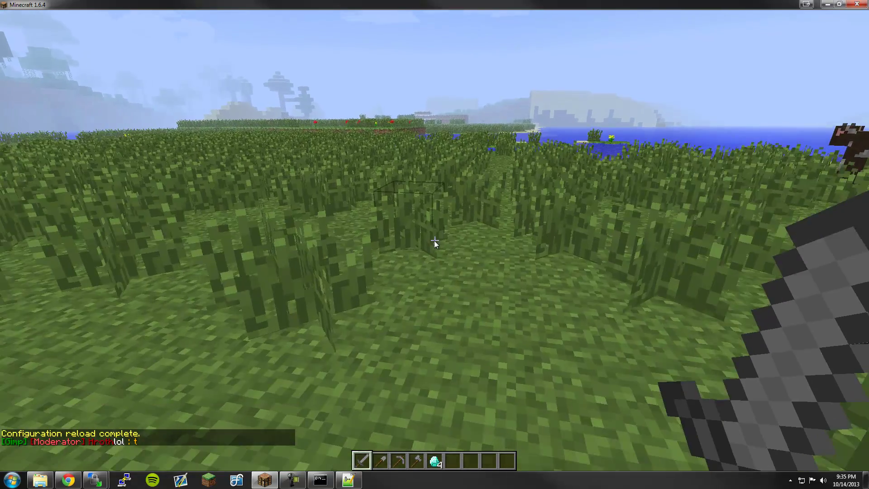
# Step: Return to Notepad++, decline the file reloads, and compare Global.yml's format with the default format in config.yml
pyautogui.press('Escape')
pyautogui.hotkey('alt', 'Tab')
pyautogui.click(506, 277)
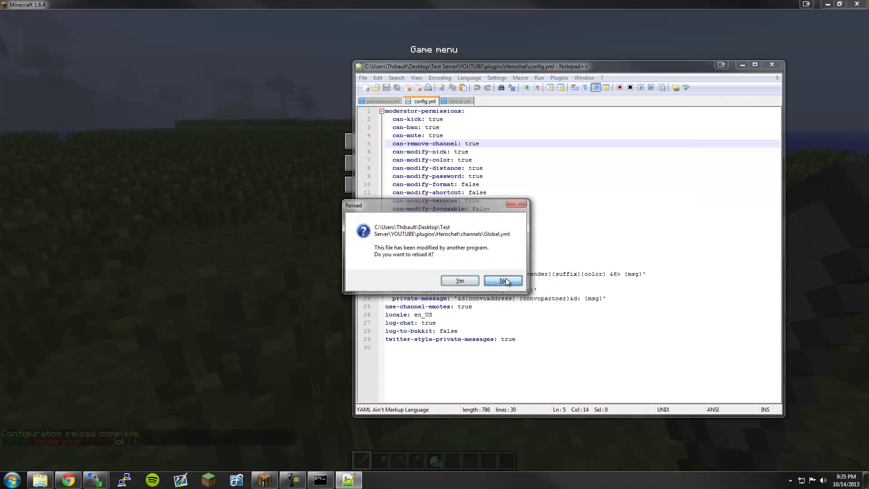
pyautogui.click(496, 281)
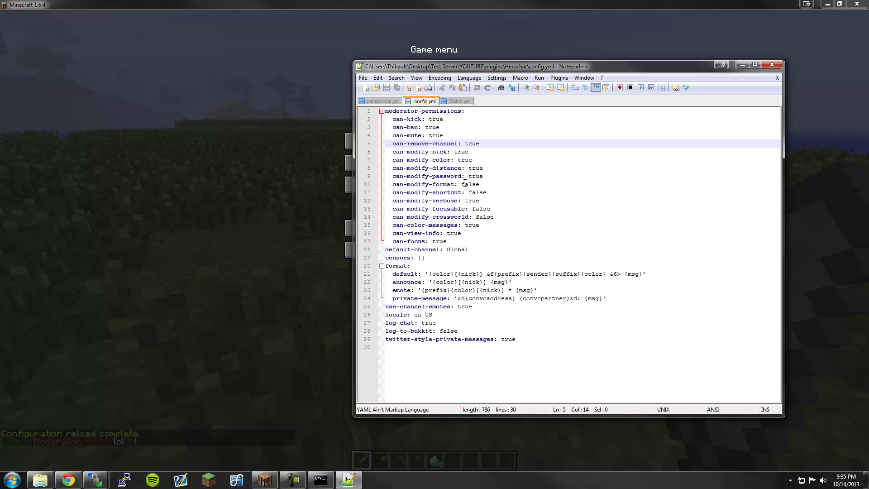
pyautogui.click(458, 101)
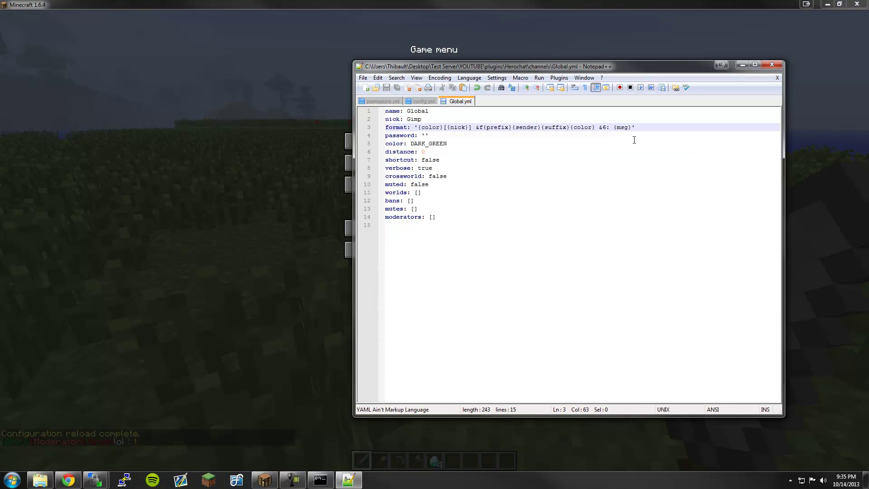
pyautogui.click(392, 102)
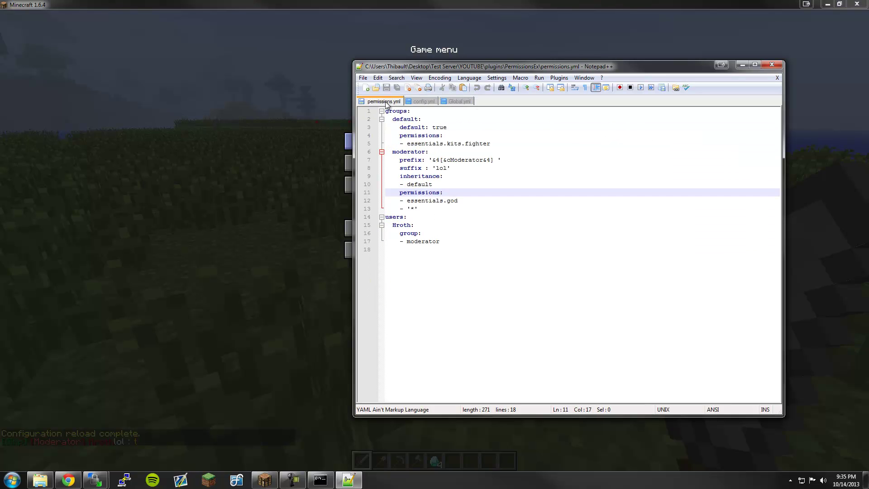
pyautogui.click(413, 101)
pyautogui.moveTo(407, 274); pyautogui.dragTo(454, 282)
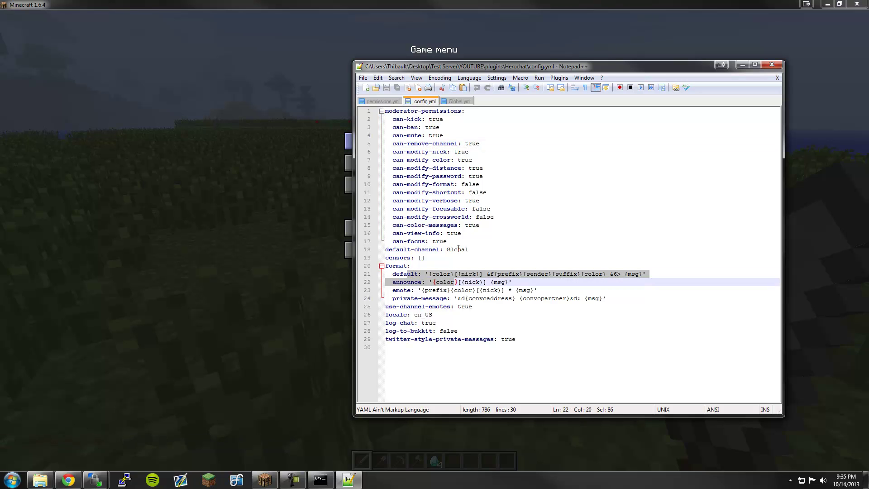
pyautogui.click(458, 101)
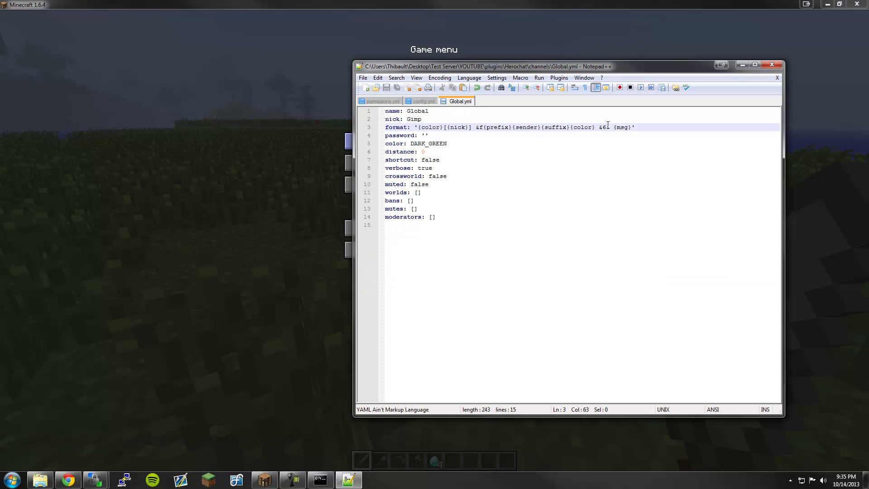
# Step: Set the format value in Global.yml back to '{default}'
pyautogui.hotkey('ctrl', 'shift', 'Left')
pyautogui.hotkey('ctrl', 'shift', 'Left')
pyautogui.hotkey('ctrl', 'shift', 'Left')
pyautogui.hotkey('ctrl', 'shift', 'Left')
pyautogui.hotkey('ctrl', 'shift', 'Left')
pyautogui.hotkey('ctrl', 'shift', 'Left')
pyautogui.hotkey('ctrl', 'shift', 'Left')
pyautogui.hotkey('ctrl', 'shift', 'Left')
pyautogui.write('{default}')
# Step: Review the format, password and color settings in Global.yml
pyautogui.click(526, 151)
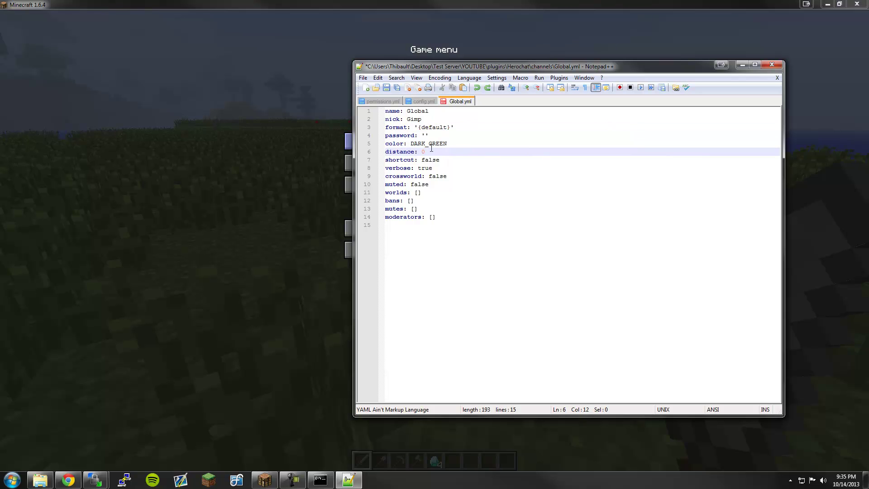
pyautogui.click(425, 129)
pyautogui.click(426, 136)
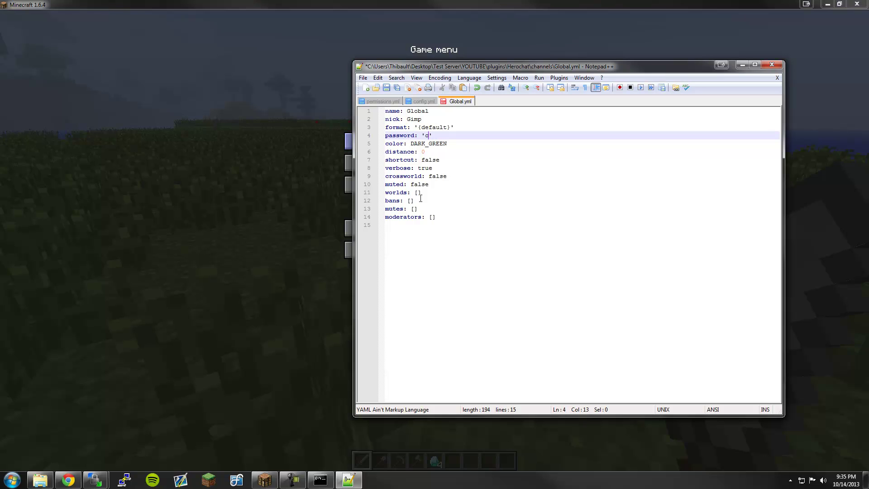
pyautogui.click(430, 144)
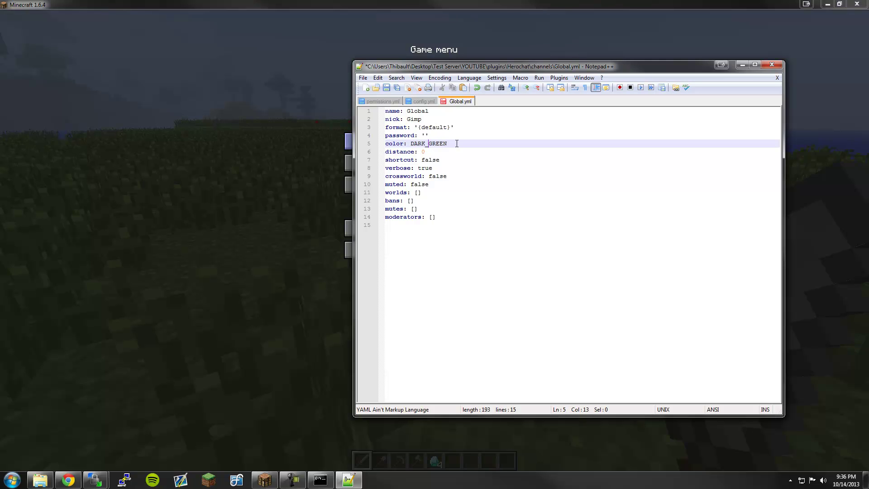
# Step: Switch to Chrome, look through the Herochat plugin page's permissions, settings and format tags, and open the project's Main page
pyautogui.click(68, 480)
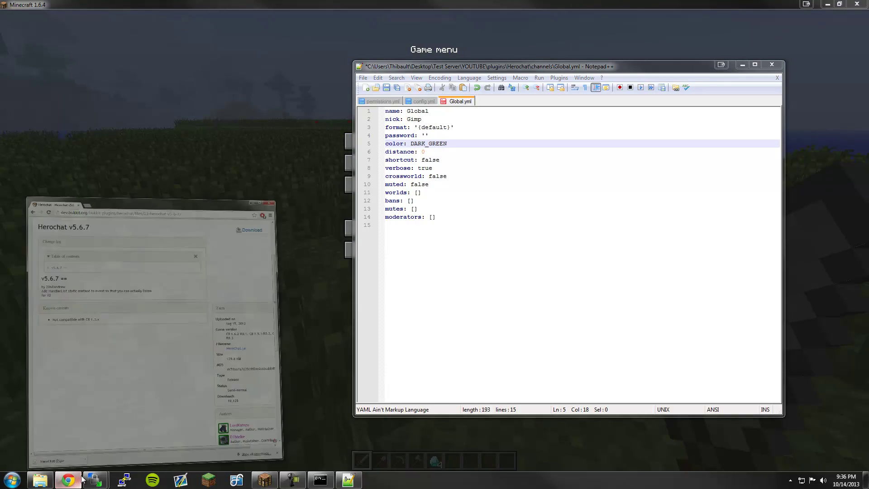
pyautogui.click(11, 28)
pyautogui.click(484, 133)
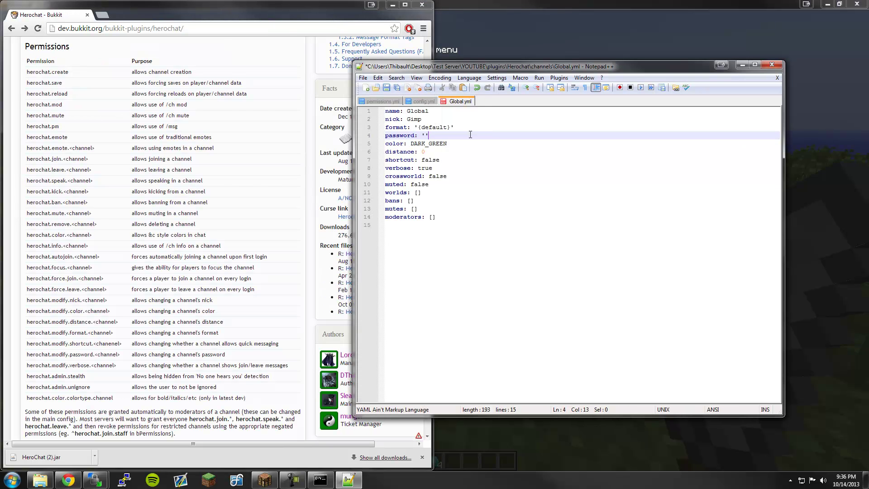
pyautogui.click(157, 269)
pyautogui.scroll(-15, 157, 268)
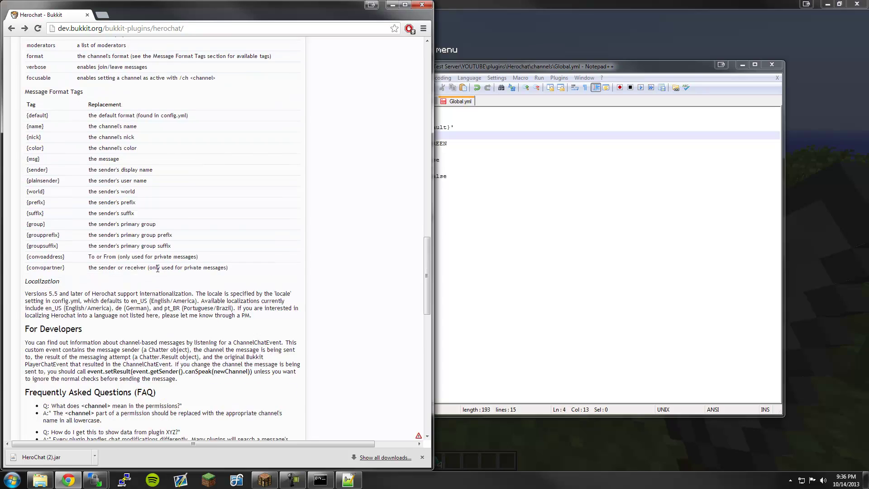
pyautogui.scroll(-5, 157, 269)
pyautogui.scroll(20, 158, 272)
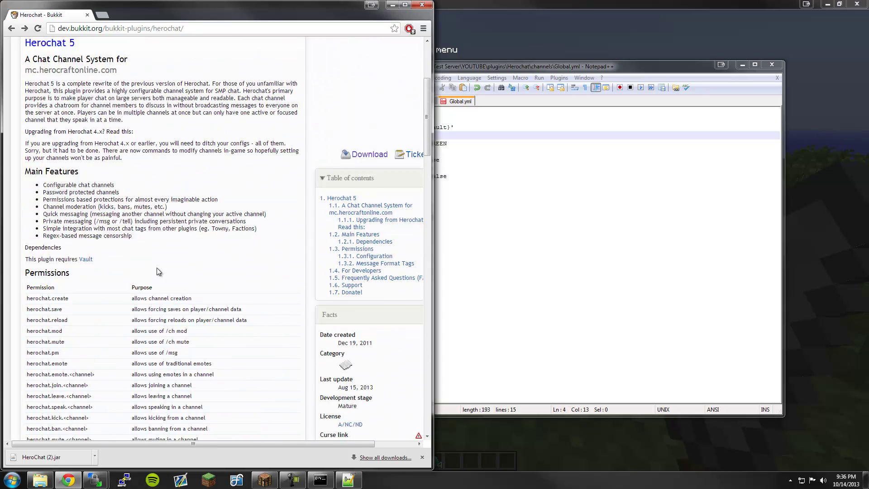
pyautogui.scroll(2, 158, 271)
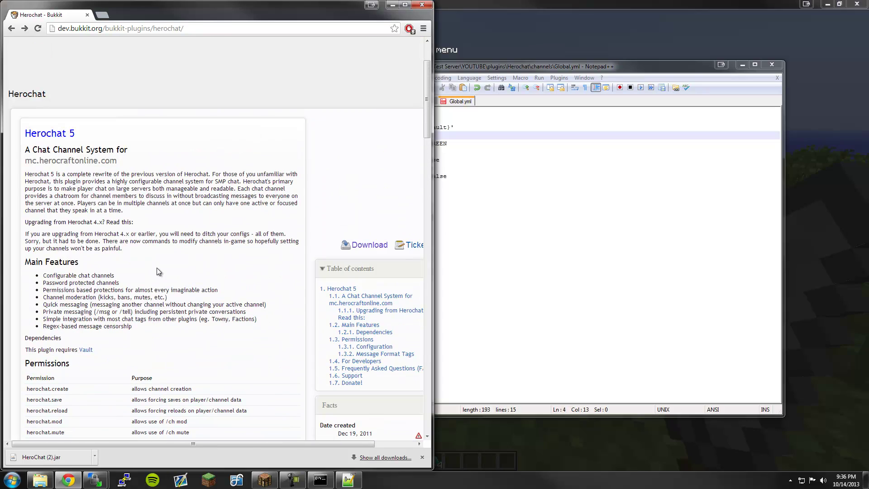
pyautogui.scroll(-16, 158, 272)
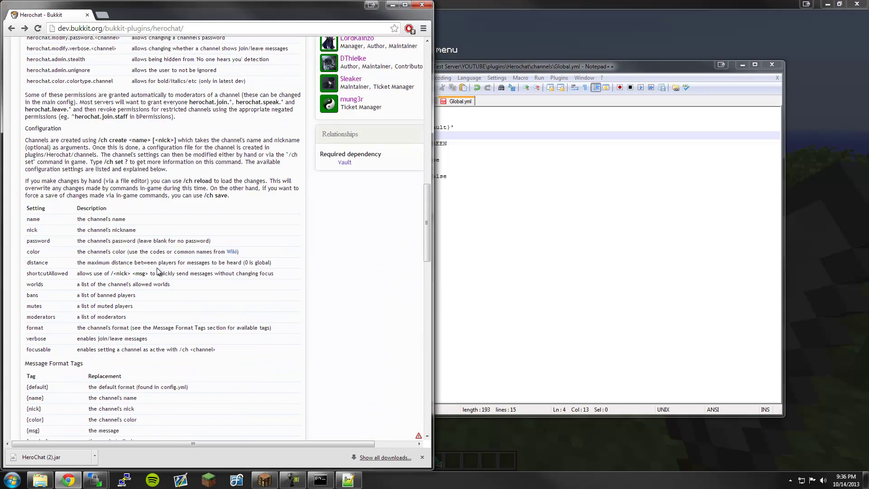
pyautogui.scroll(-6, 159, 272)
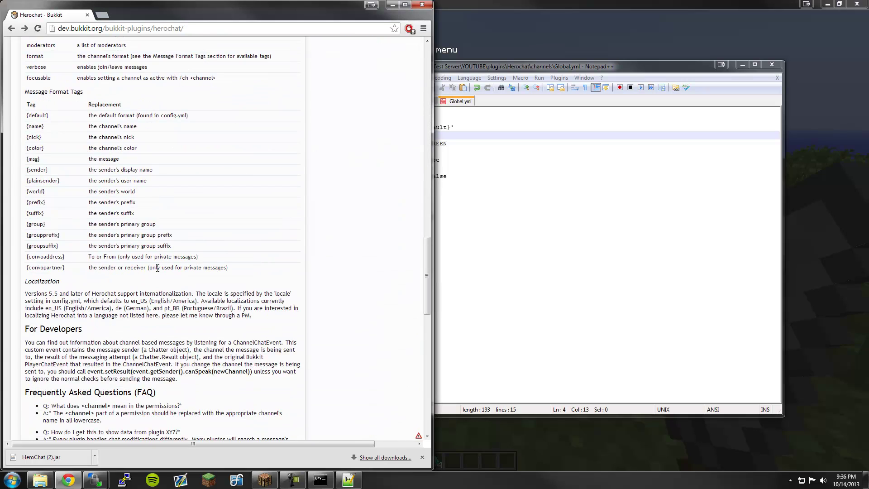
pyautogui.scroll(-4, 157, 268)
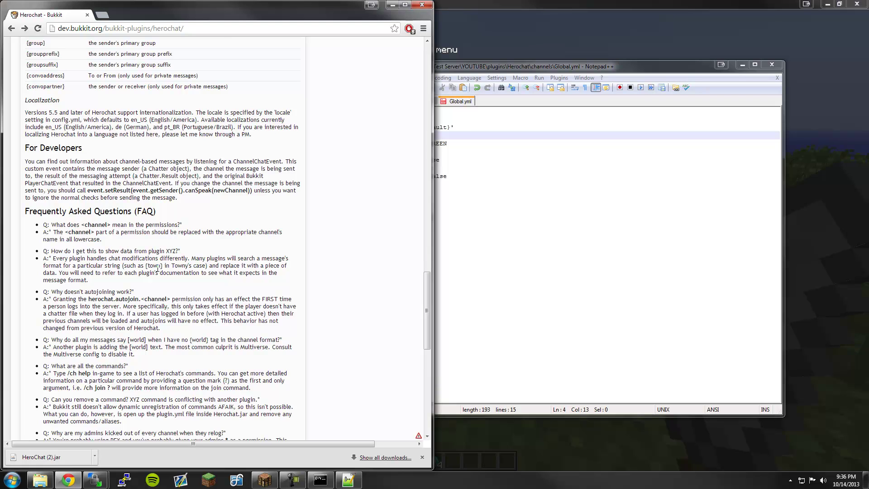
pyautogui.scroll(-1, 158, 268)
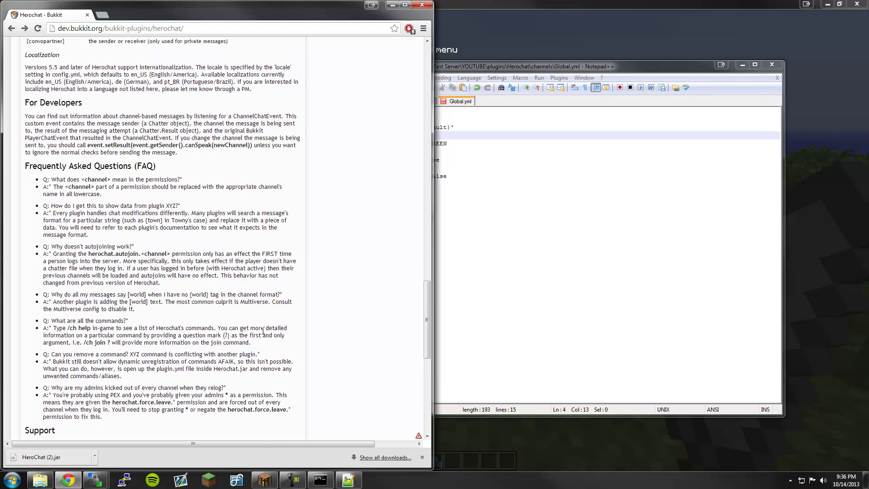
pyautogui.scroll(20, 263, 331)
pyautogui.click(155, 81)
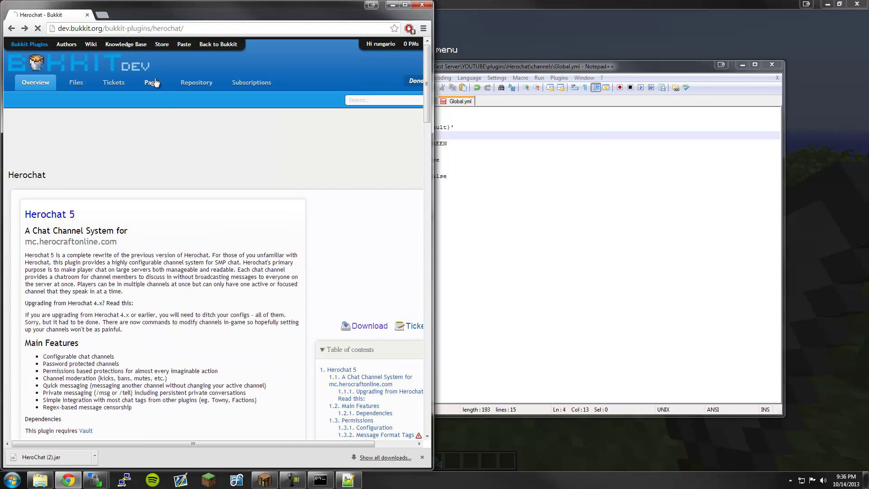
pyautogui.click(34, 262)
# Step: Return to Notepad++, set the color value in Global.yml to BLUE, and save the file
pyautogui.click(498, 181)
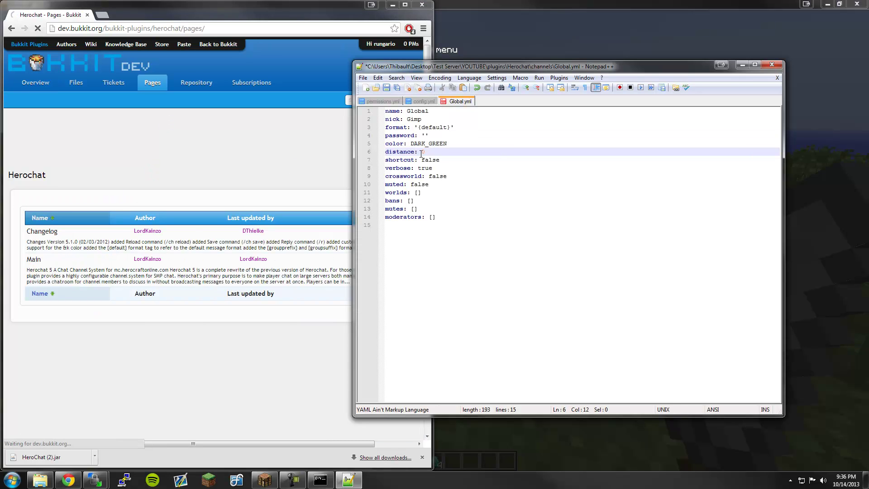
pyautogui.moveTo(447, 144); pyautogui.dragTo(411, 144)
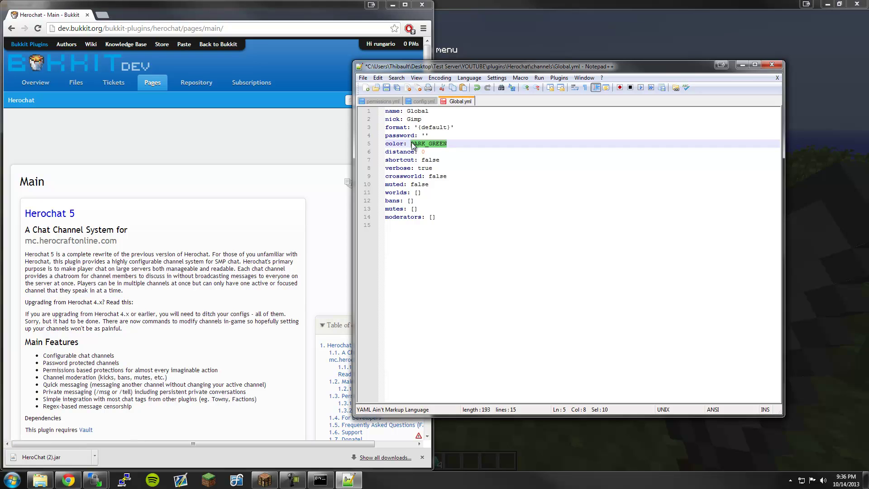
pyautogui.write('RED')
pyautogui.hotkey('ctrl', 's')
# Step: In Chrome, find the color setting in the Herochat Main page's configuration table and open its linked Wiki page of color codes
pyautogui.click(252, 252)
pyautogui.scroll(-5, 252, 264)
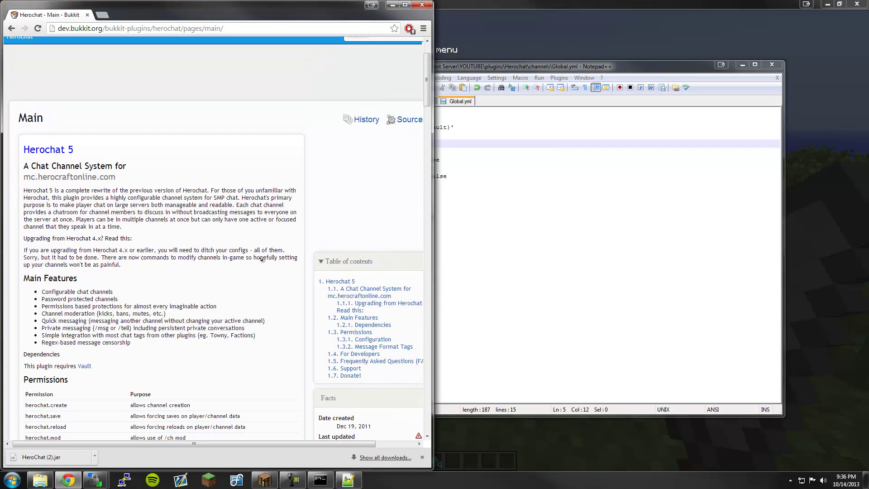
pyautogui.scroll(-5, 208, 280)
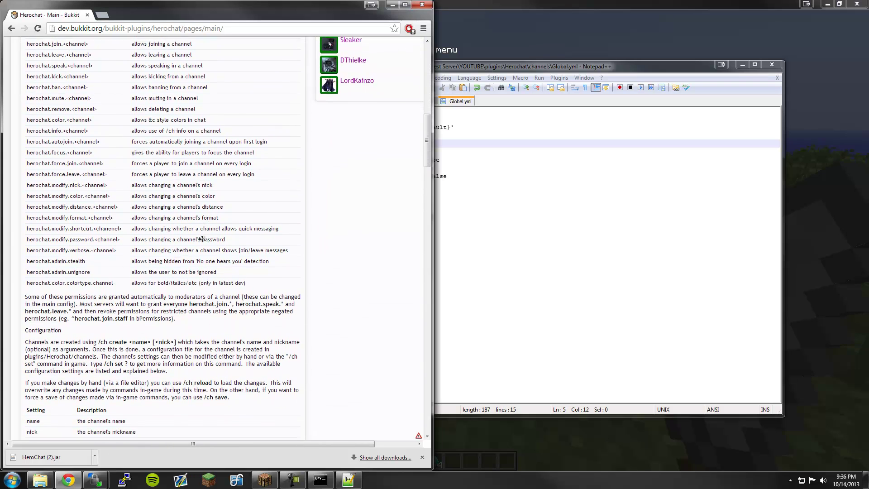
pyautogui.scroll(-4, 201, 240)
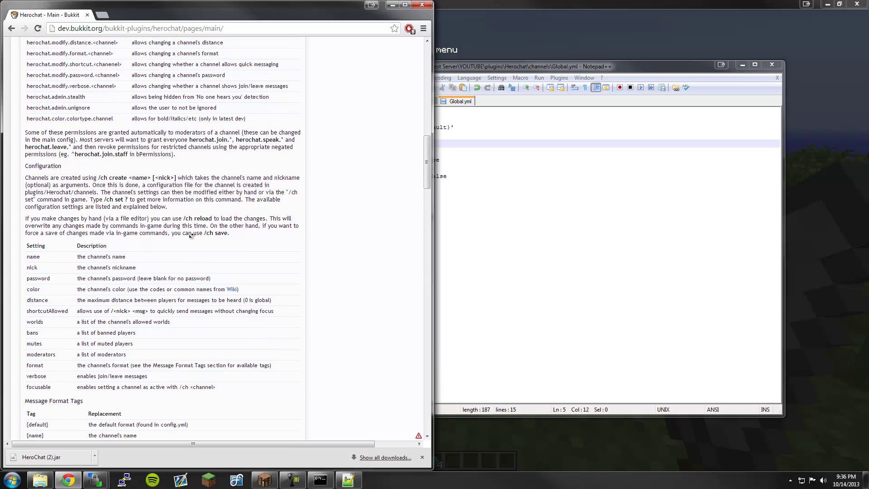
pyautogui.click(231, 284)
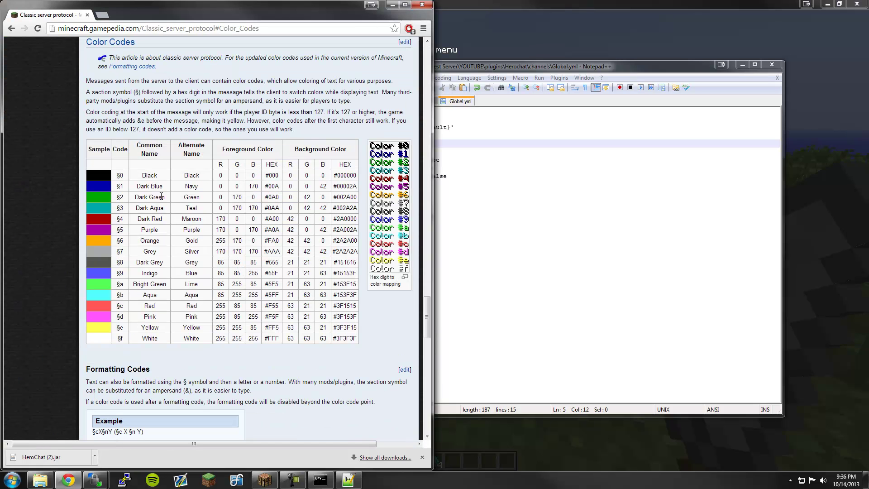
# Step: Return to Notepad++, set the color value in Global.yml to AQUA, and save the file
pyautogui.click(453, 216)
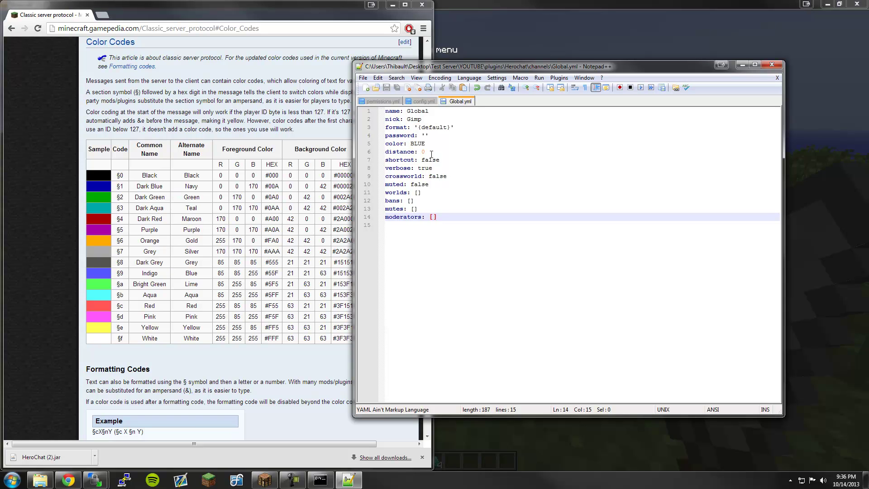
pyautogui.click(410, 152)
pyautogui.doubleClick(411, 144)
pyautogui.write('aqu')
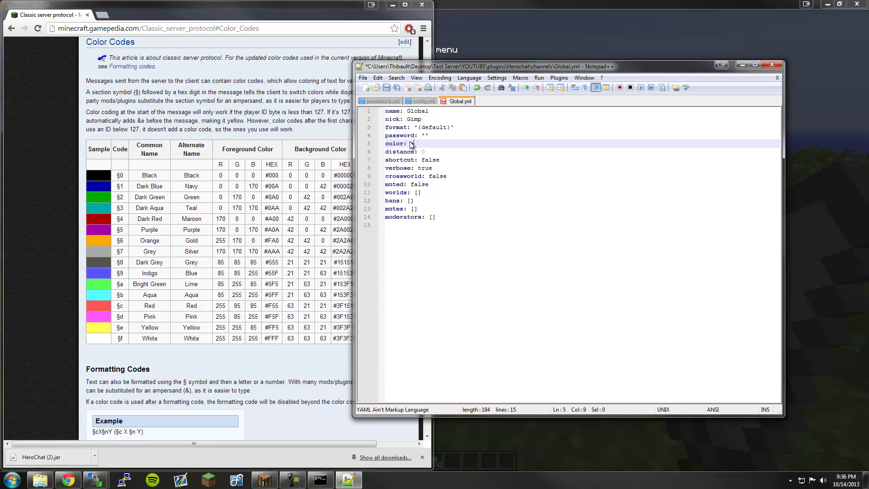
pyautogui.press('BackSpace')
pyautogui.press('BackSpace')
pyautogui.write('AQ')
pyautogui.hotkey('ctrl', 's')
# Step: Switch to Minecraft, run /HEROCHAT RELOAD, and send the chat message "t" to check the Global channel's color
pyautogui.click(792, 159)
pyautogui.press('Escape')
pyautogui.write('t/HEROCHAT REL')
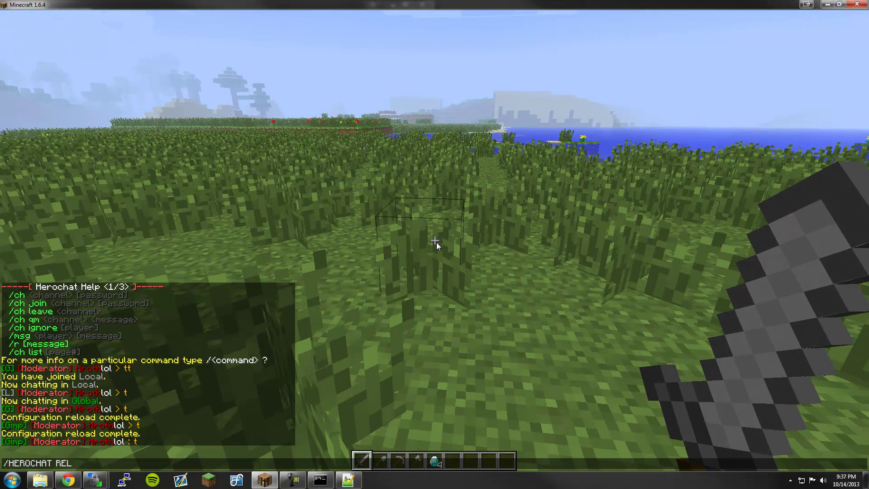
pyautogui.write('OAD')
pyautogui.press('Return')
pyautogui.write('tt')
pyautogui.press('Return')
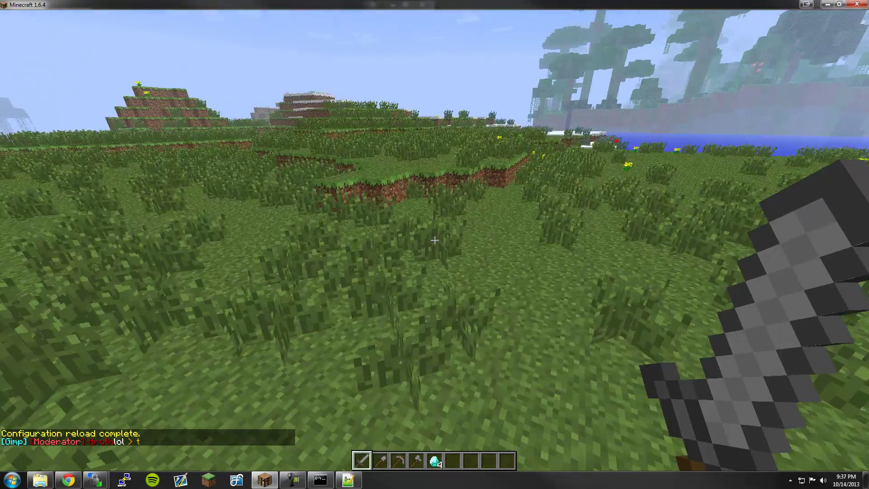
pyautogui.press('w')
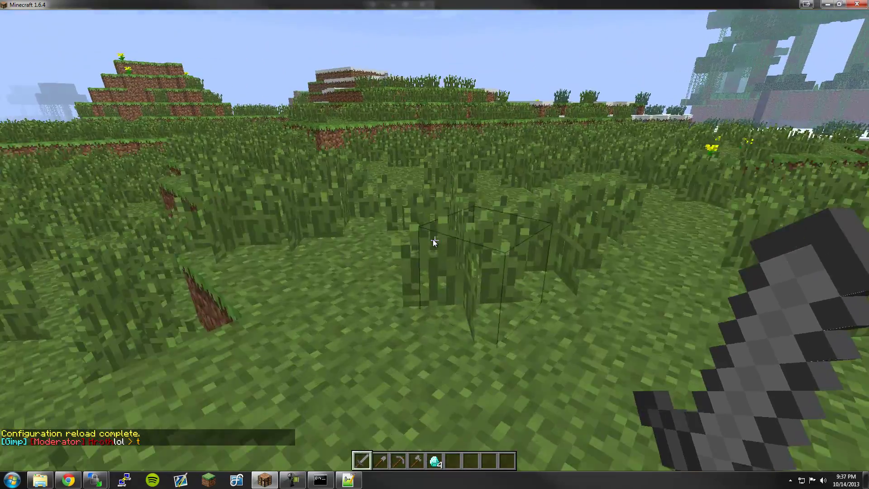
# Step: Return to Notepad++, decline the file reload, and review the verbose, shortcut, color and distance settings in Global.yml
pyautogui.hotkey('alt', 'Tab')
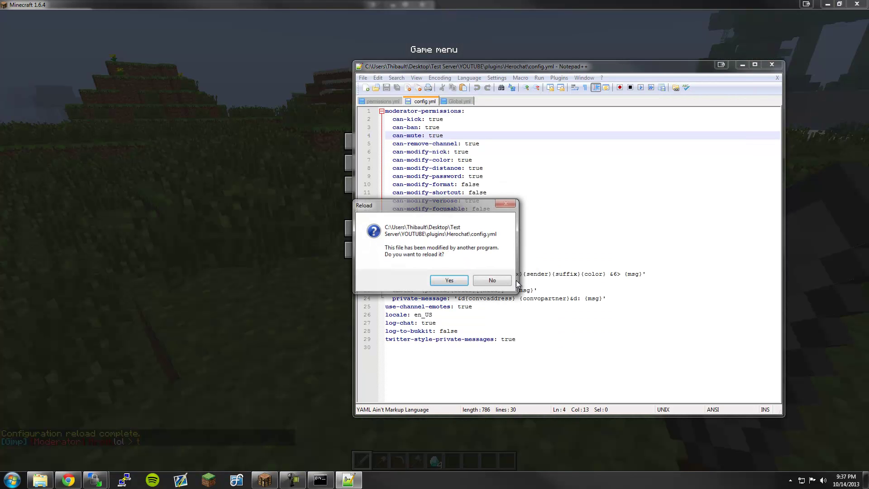
pyautogui.click(509, 282)
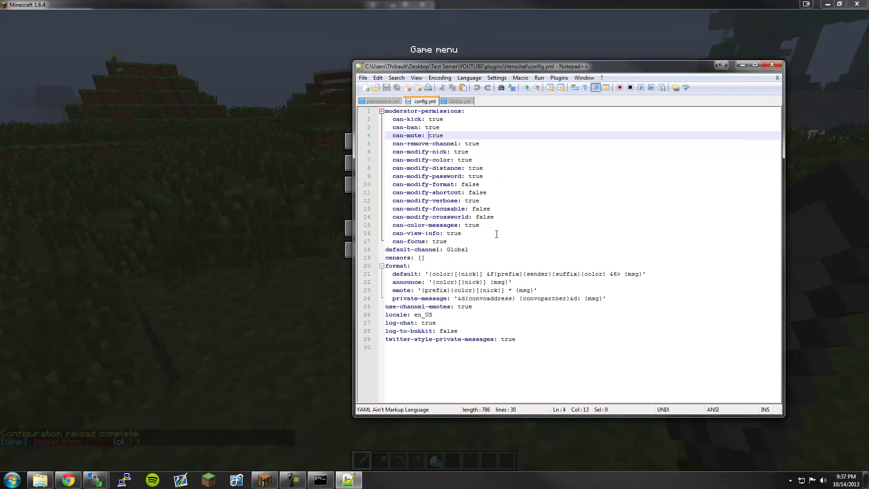
pyautogui.click(459, 101)
pyautogui.click(446, 168)
pyautogui.click(440, 160)
pyautogui.click(430, 144)
pyautogui.click(429, 153)
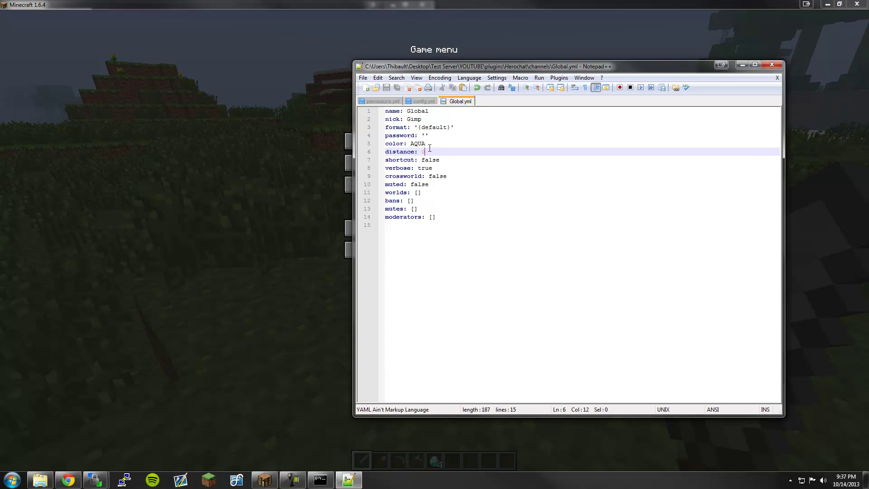
# Step: Open Local.yml from the Herochat channels folder and compare its distance setting with the one in Global.yml
pyautogui.click(423, 102)
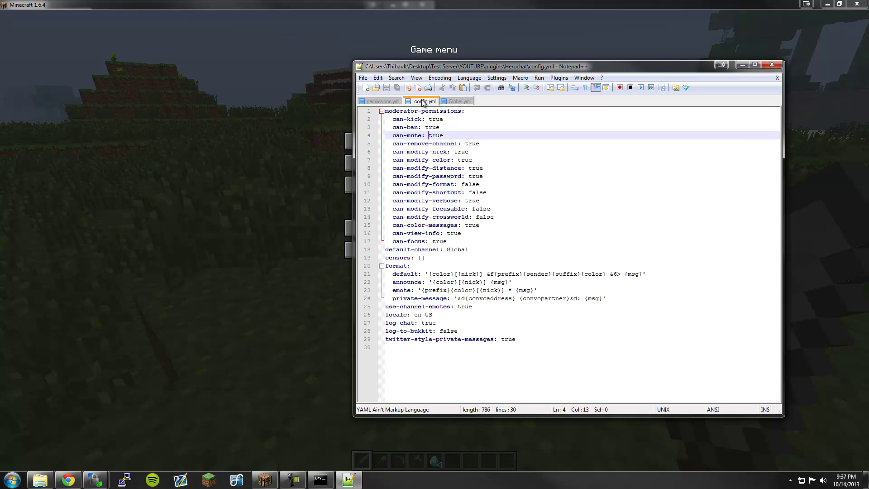
pyautogui.click(460, 102)
pyautogui.click(40, 480)
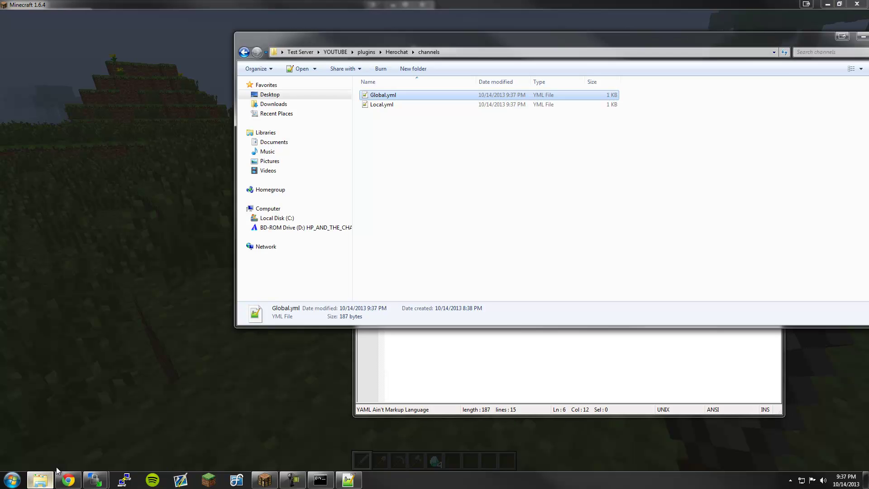
pyautogui.doubleClick(390, 109)
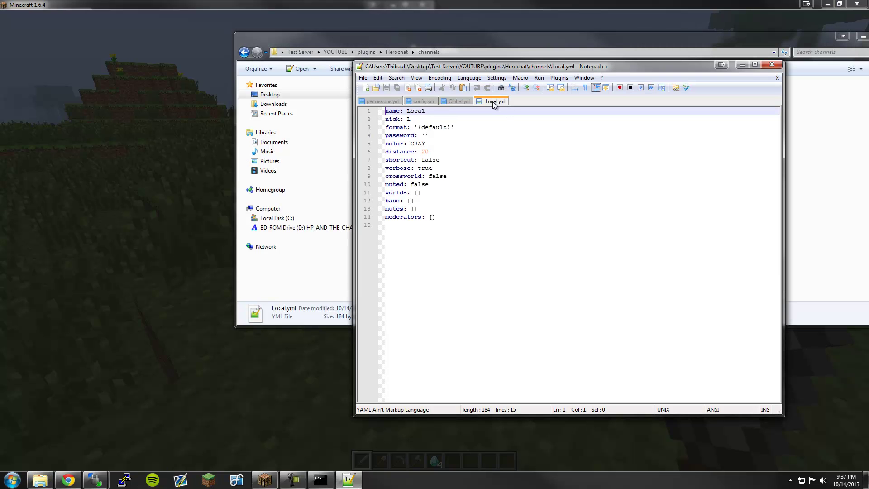
pyautogui.click(433, 152)
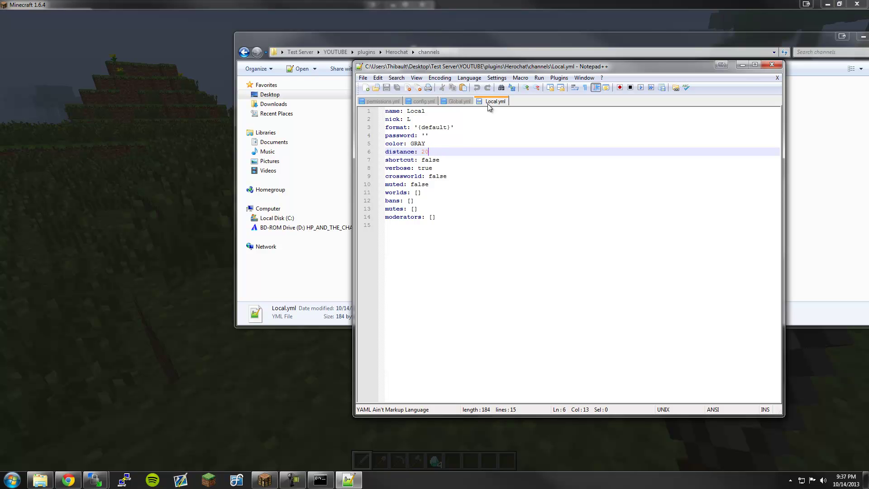
pyautogui.click(460, 101)
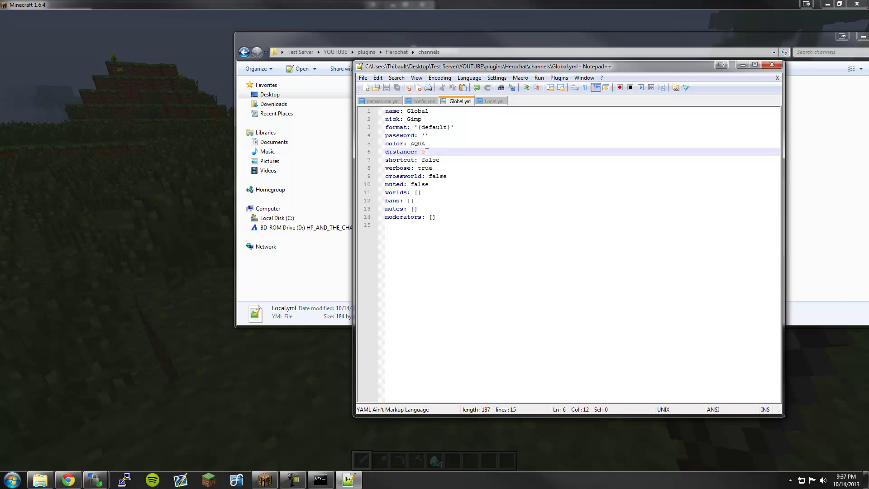
# Step: Examine the shortcut and verbose settings in Global.yml and bring Local.yml back into view
pyautogui.click(444, 161)
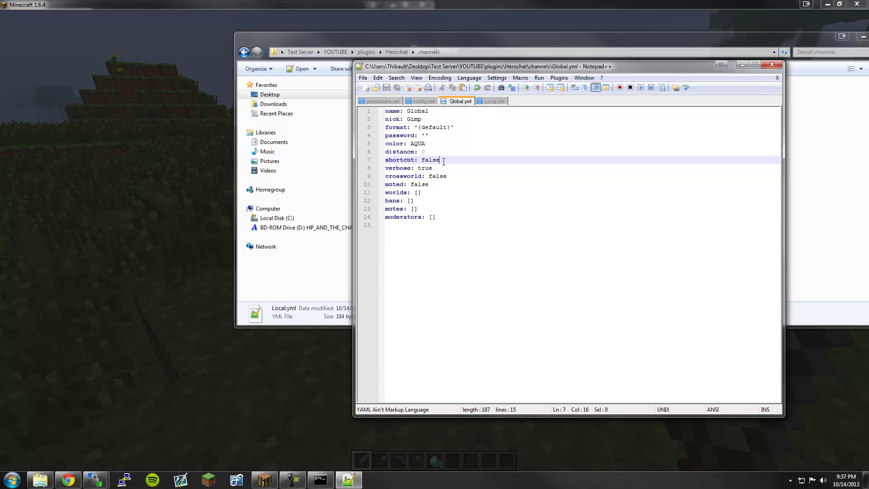
pyautogui.click(444, 168)
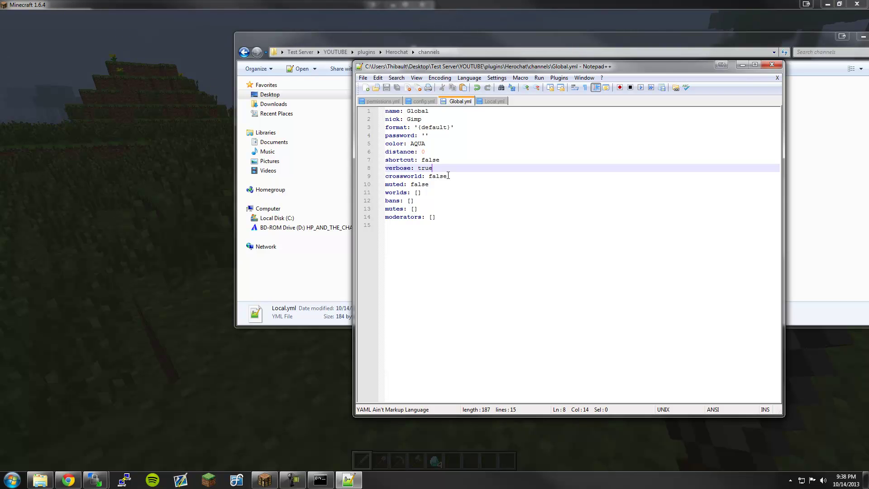
pyautogui.click(479, 101)
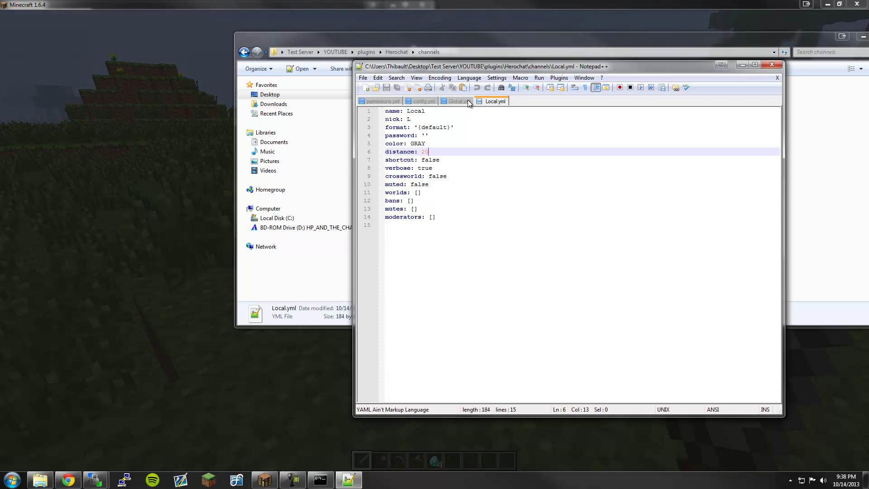
# Step: Glance at Global.yml, return to Minecraft, and show the first page of the Herochat command help
pyautogui.click(452, 102)
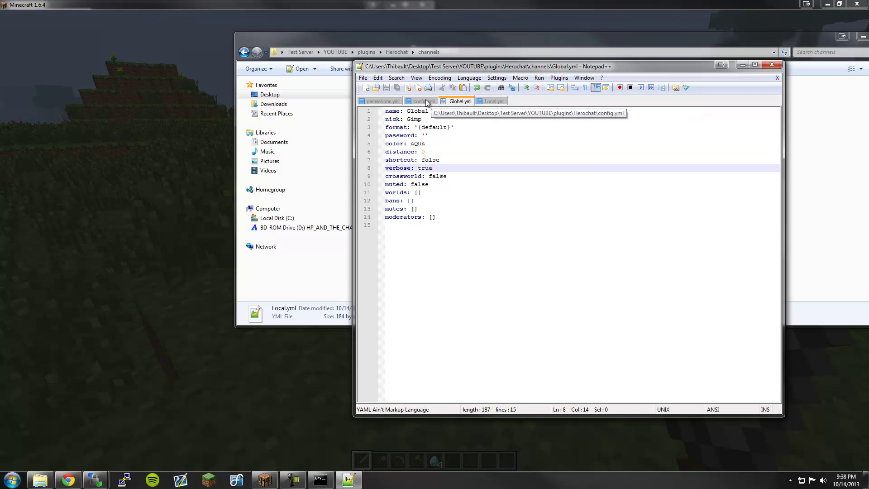
pyautogui.click(130, 78)
pyautogui.click(404, 144)
pyautogui.write('t/herochatr')
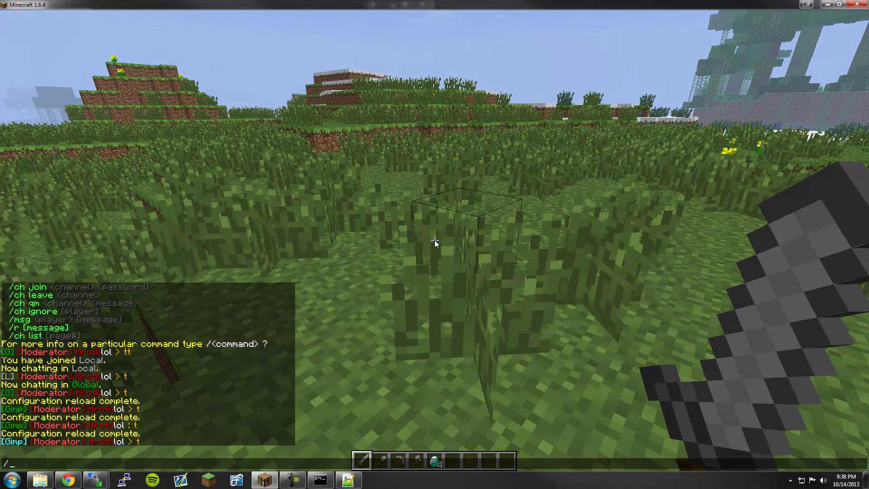
pyautogui.press('BackSpace')
pyautogui.write('help')
pyautogui.press('Return')
# Step: Try to leave the Global channel with the command /ch leave global
pyautogui.press('/')
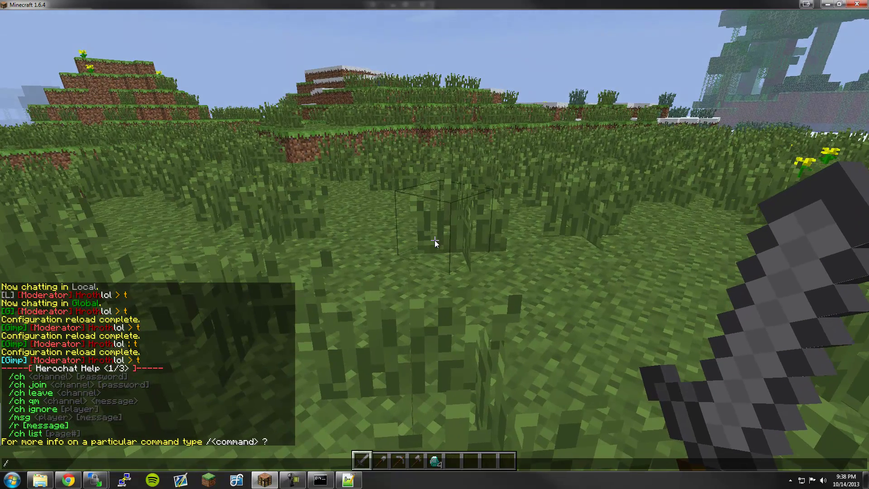
pyautogui.write('ch leave global')
pyautogui.press('Return')
pyautogui.press('w')
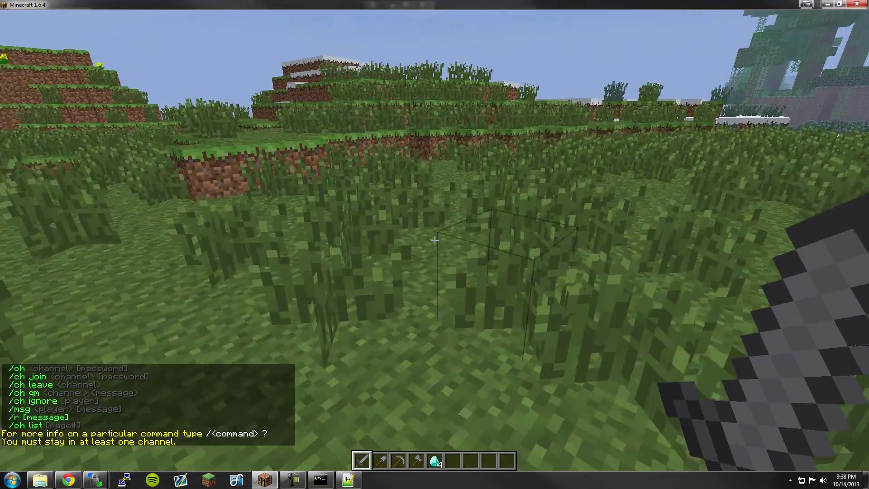
pyautogui.press('w')
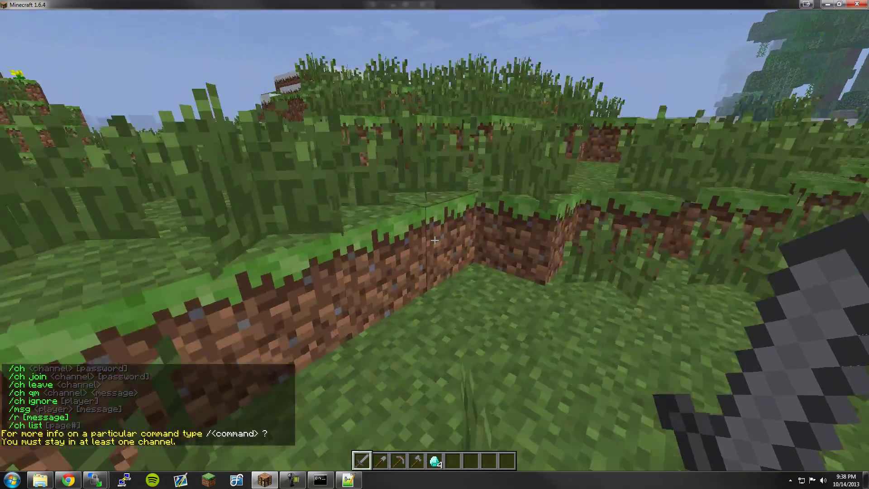
pyautogui.press('w')
pyautogui.press('w')
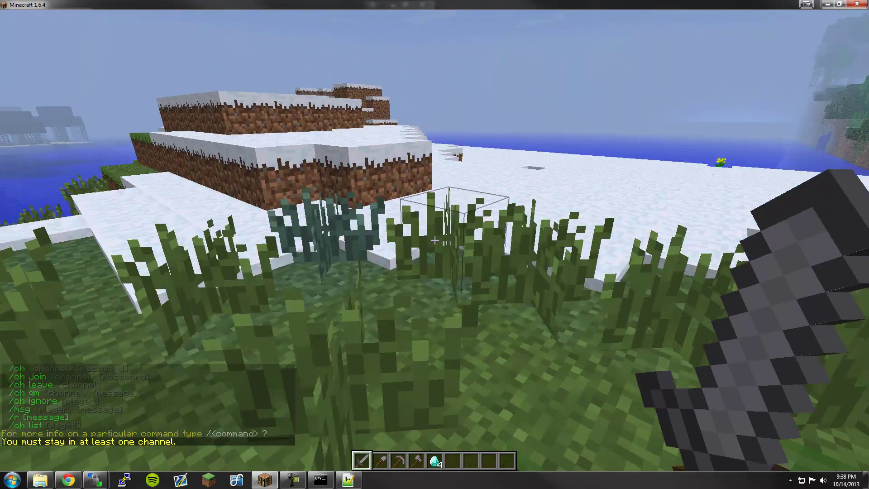
pyautogui.press('t')
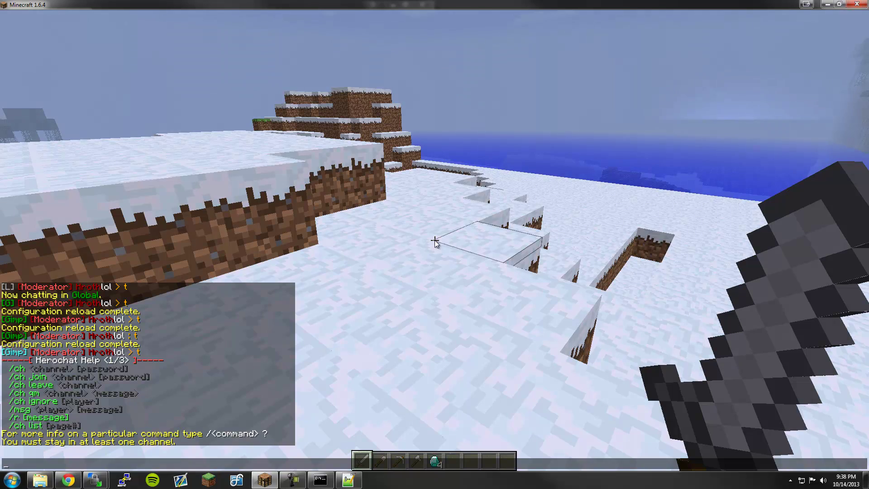
pyautogui.press('w')
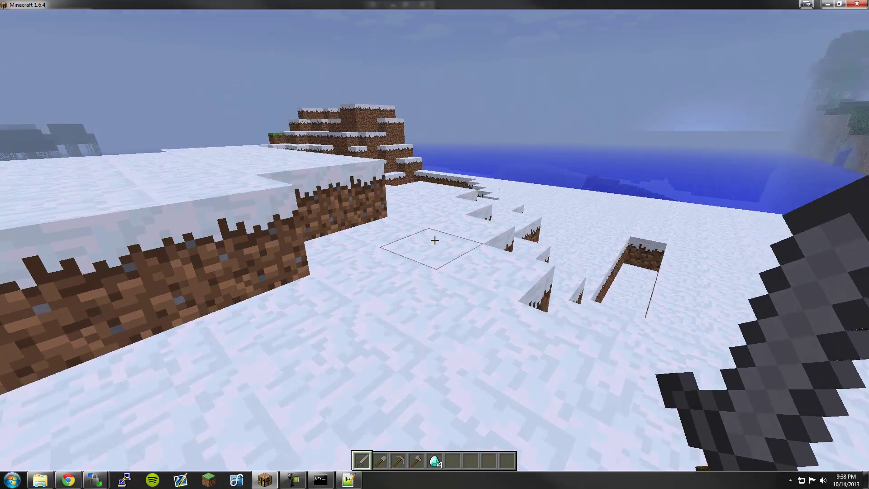
pyautogui.press('w')
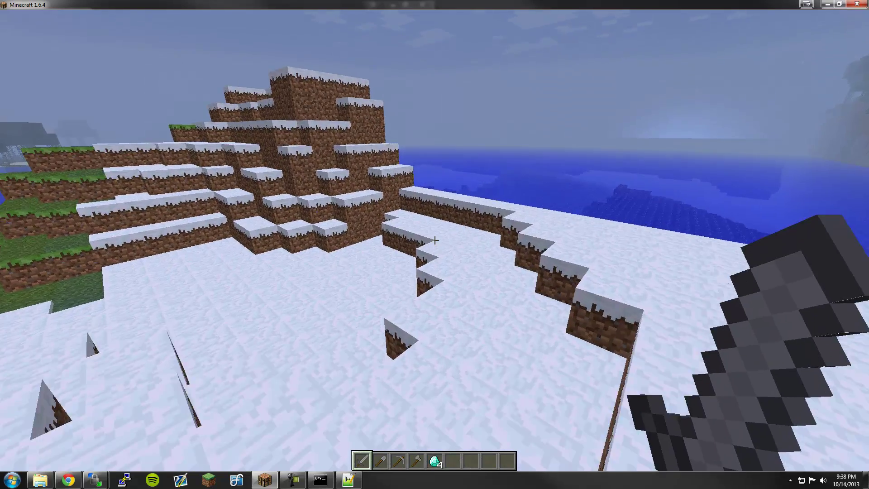
pyautogui.press('w')
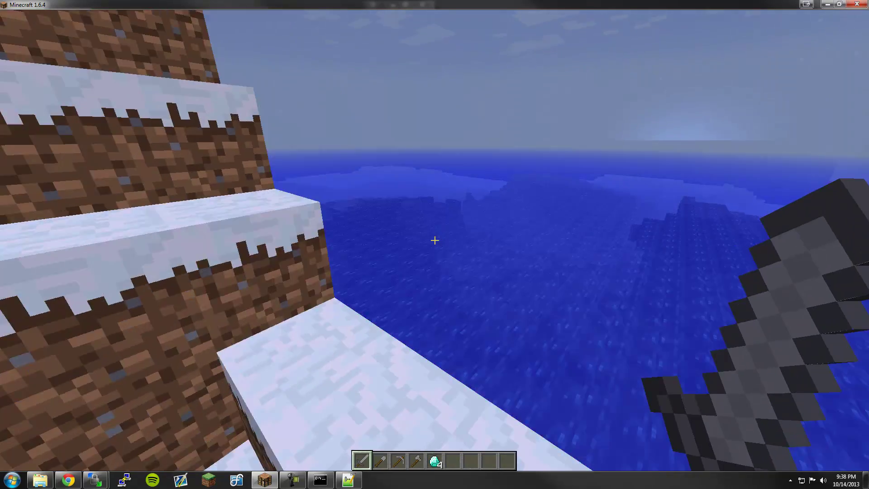
pyautogui.press('w')
pyautogui.press('space')
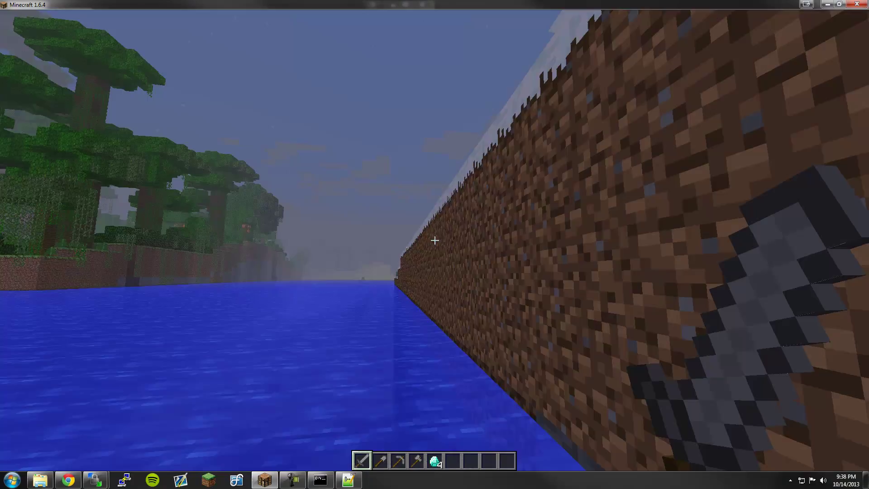
pyautogui.press('w')
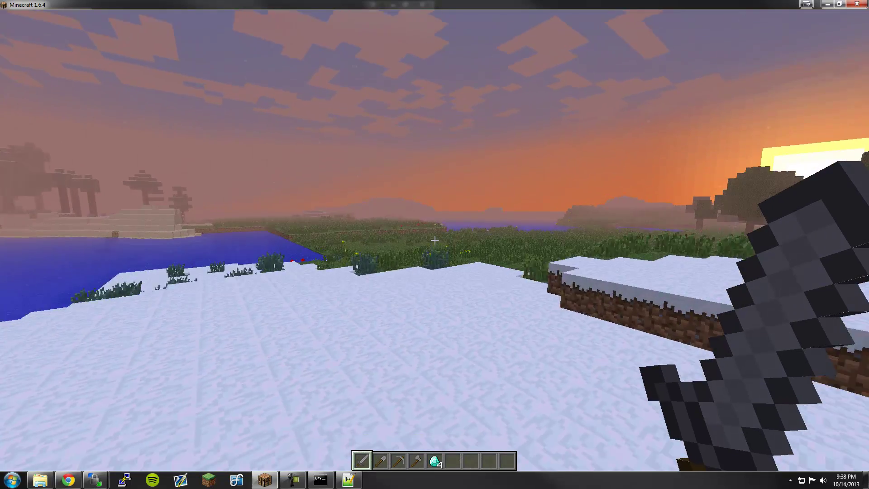
# Step: List the Herochat channels with /ch list and show the second help page with /herochat help 2
pyautogui.press('t')
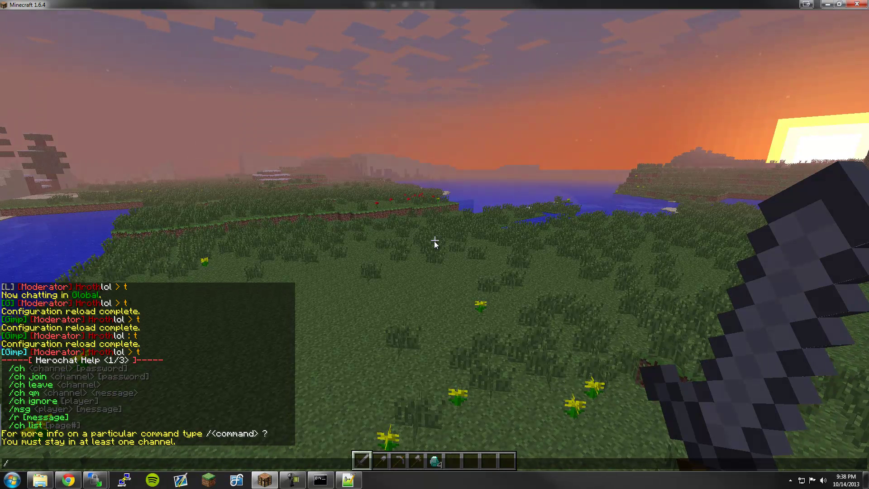
pyautogui.write('/ch list')
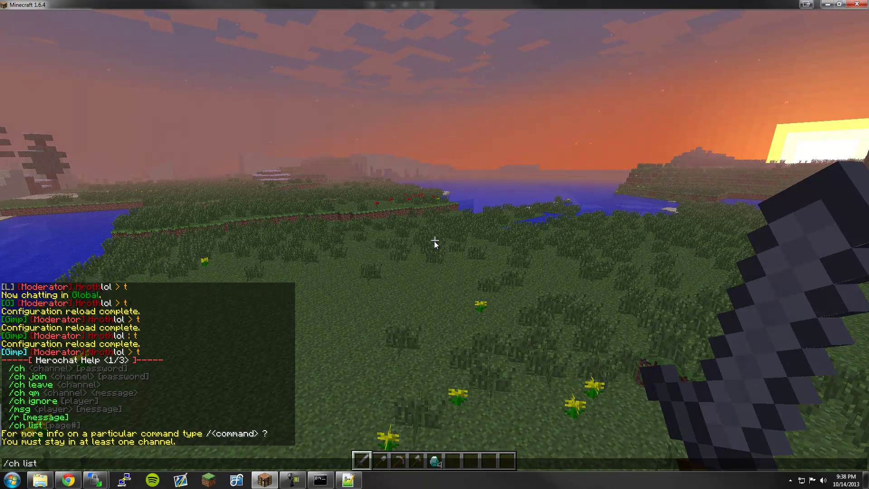
pyautogui.press('Return')
pyautogui.press('t')
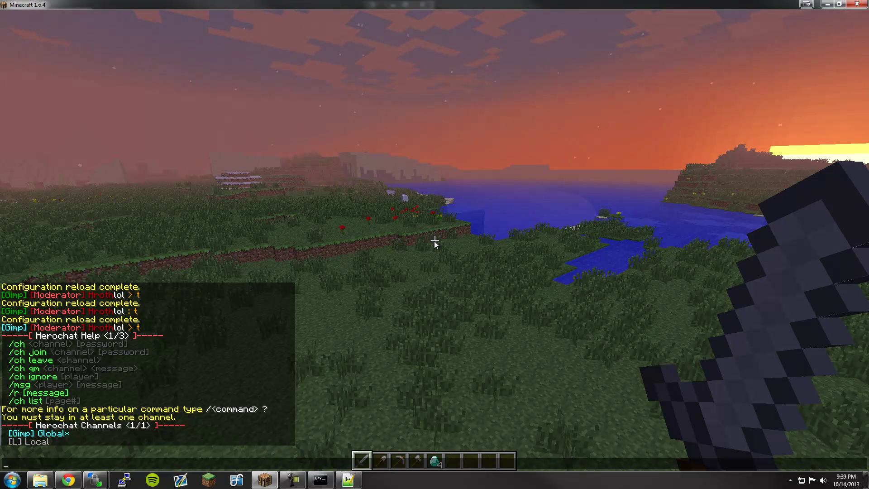
pyautogui.write('/herochat help 2')
pyautogui.press('Return')
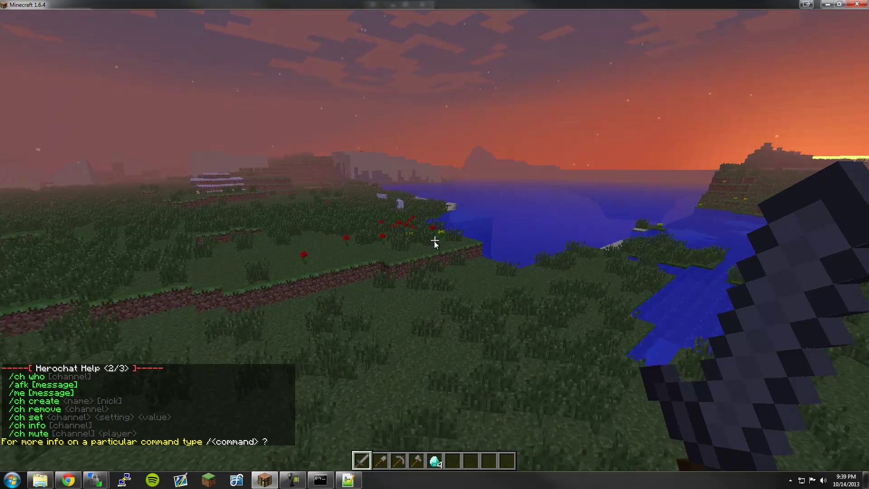
# Step: Set the player's AFK status with the command /afk making weed brownies
pyautogui.write('t/afk making weed brownies')
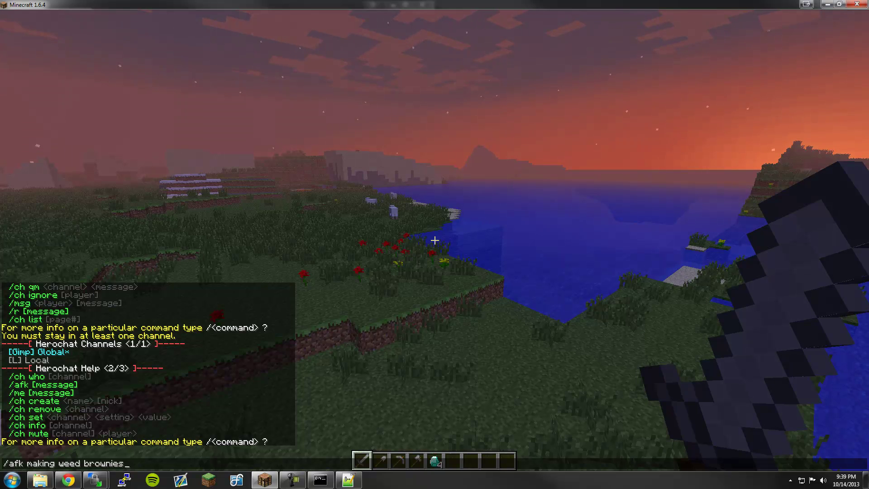
pyautogui.press('Return')
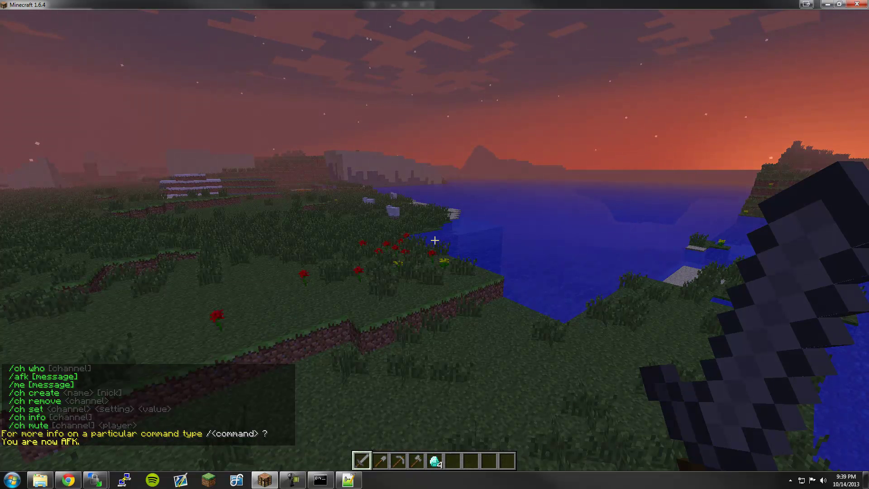
pyautogui.press('w')
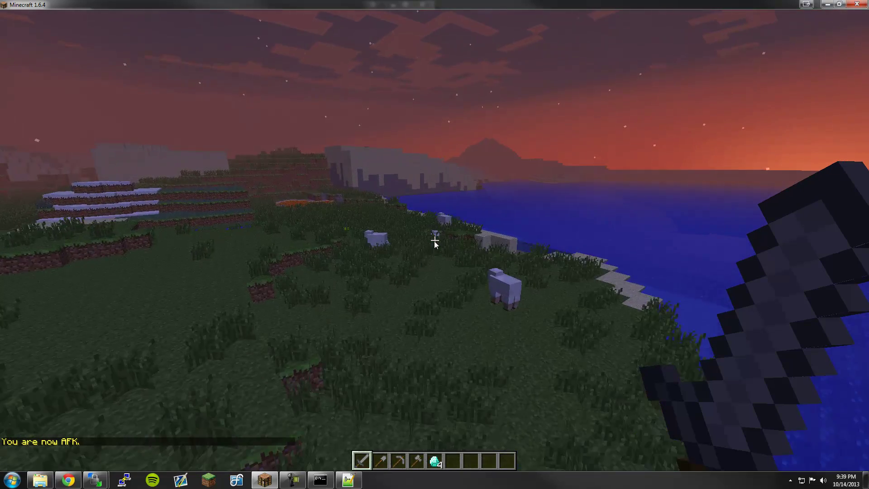
# Step: Create a chat channel with /ch create Staff Staff and send the test message "t"
pyautogui.write('t/ch cre')
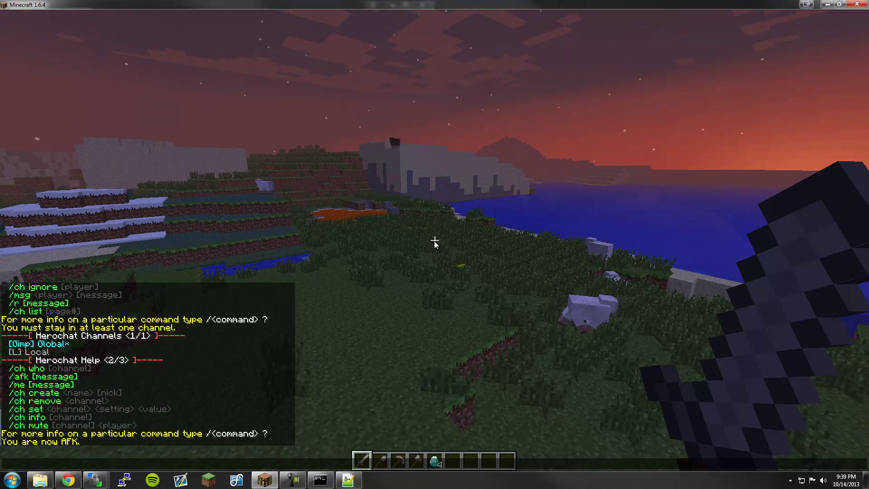
pyautogui.write('ate Staff Staff')
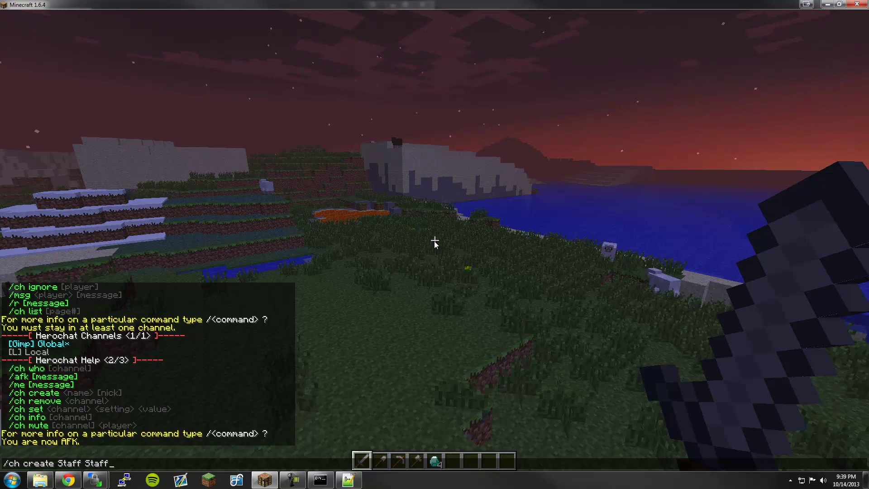
pyautogui.write('tt')
pyautogui.press('Return')
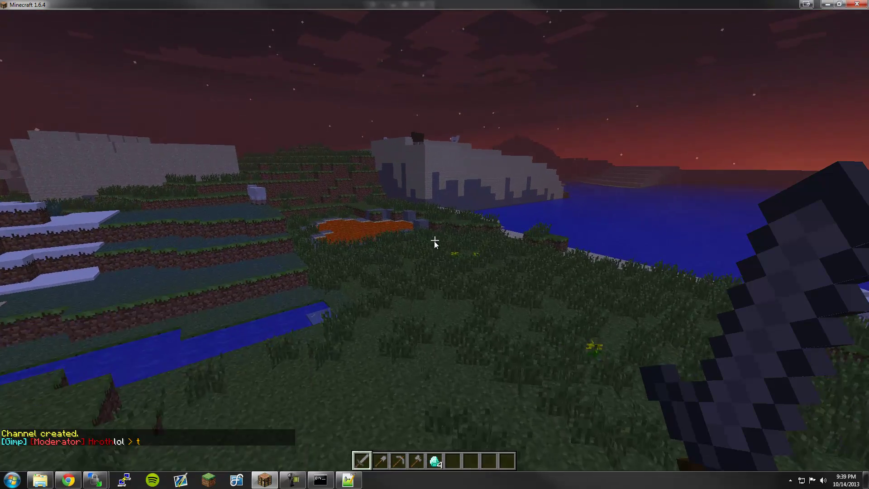
# Step: Join the Staff channel with the /ch join command and send the test message "t"
pyautogui.write('t/ch joui')
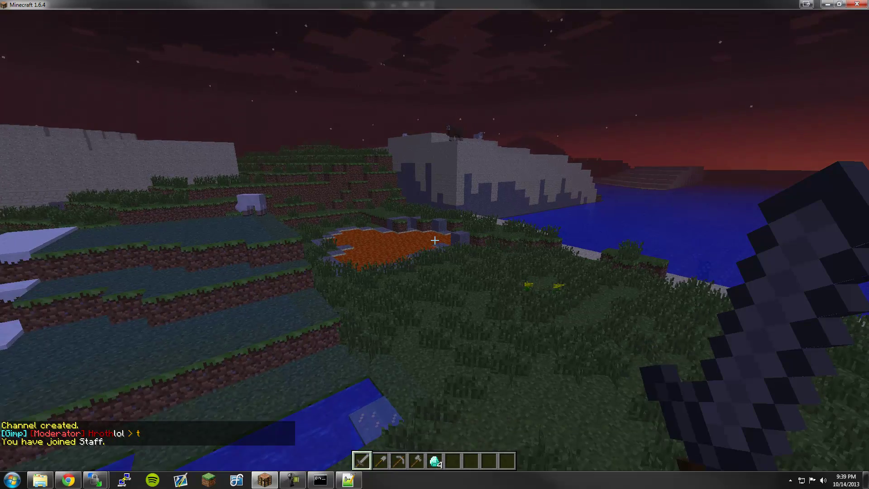
pyautogui.write('tt')
pyautogui.press('Return')
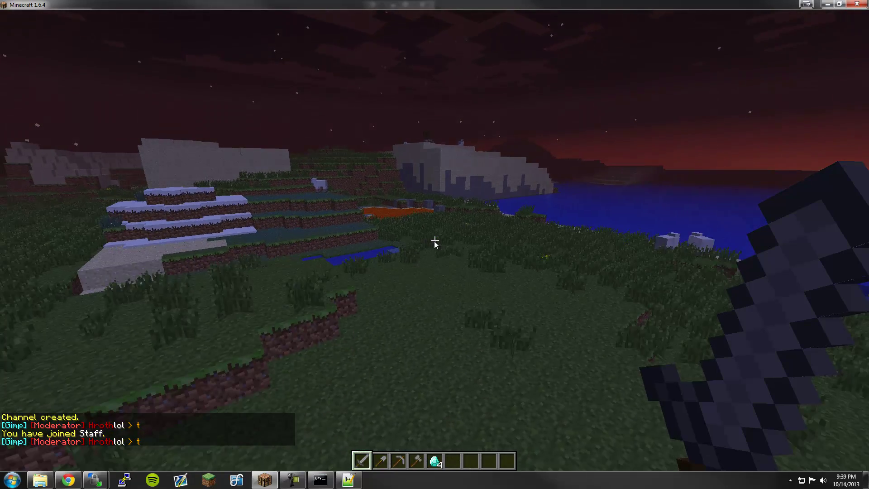
# Step: Display the Staff channel's settings in chat with /ch info Staff
pyautogui.press('t')
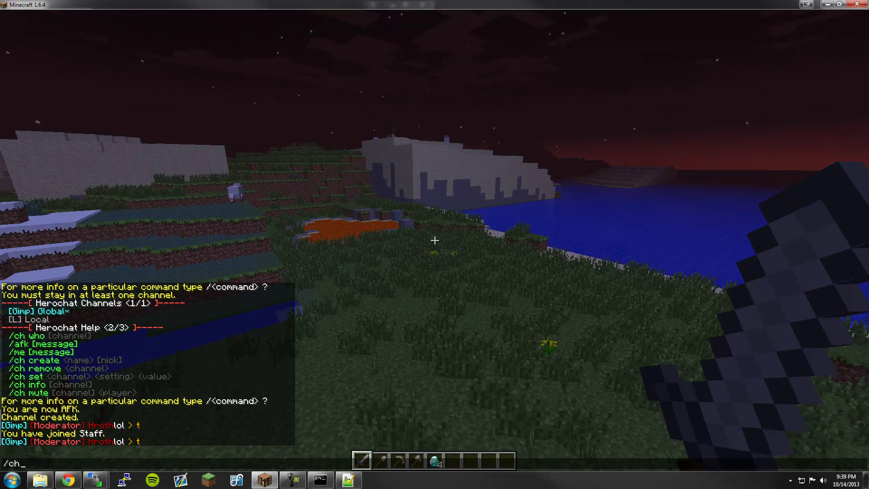
pyautogui.write('/ch info Staff')
pyautogui.press('Return')
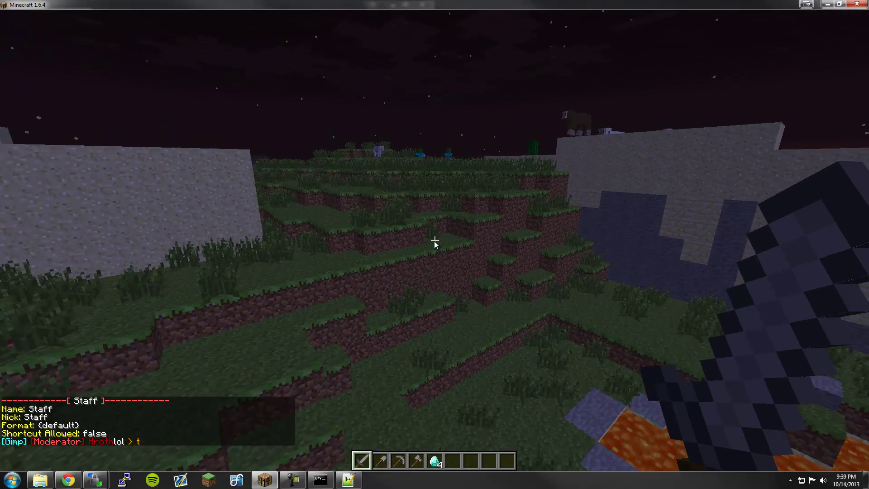
# Step: Switch to the Herochat channels folder, open Staff.yml in Notepad++, and inspect its format setting
pyautogui.press('t')
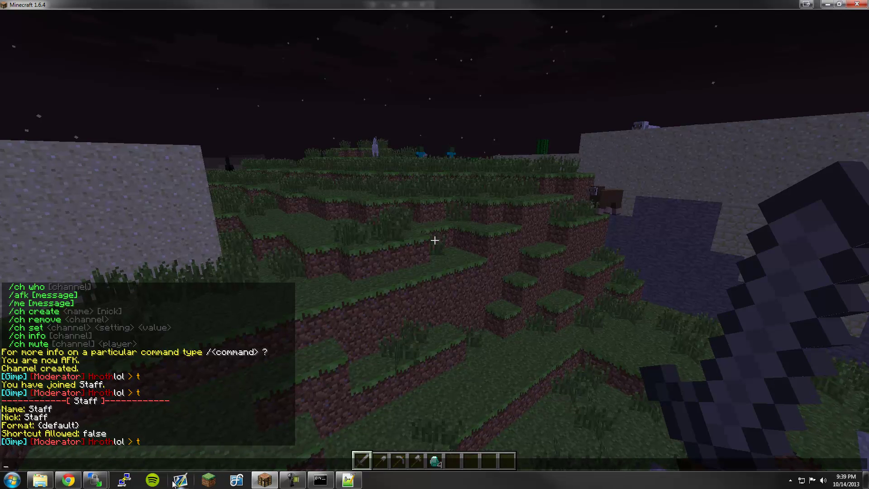
pyautogui.hotkey('alt', 'Tab')
pyautogui.rightClick(414, 178)
pyautogui.doubleClick(388, 113)
pyautogui.click(437, 126)
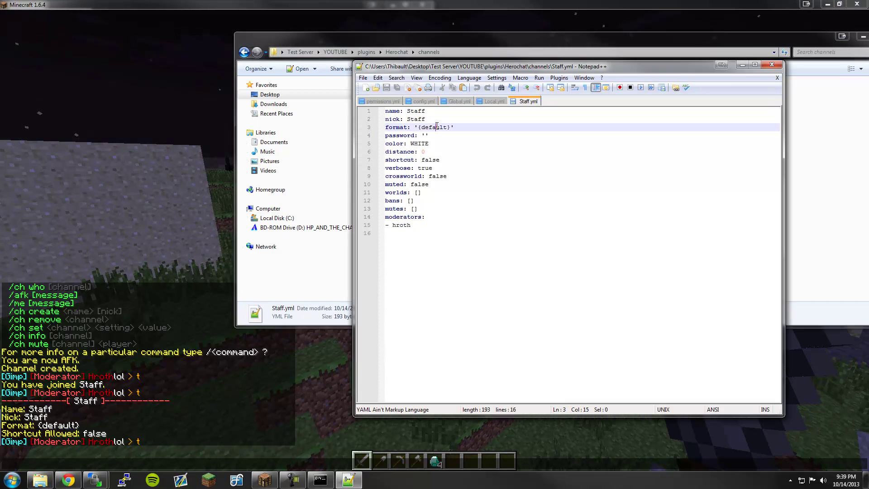
# Step: Return to Minecraft, reload the plugin with /herochat reload, and send the chat message "t" to test the active channel
pyautogui.hotkey('alt', 'Tab')
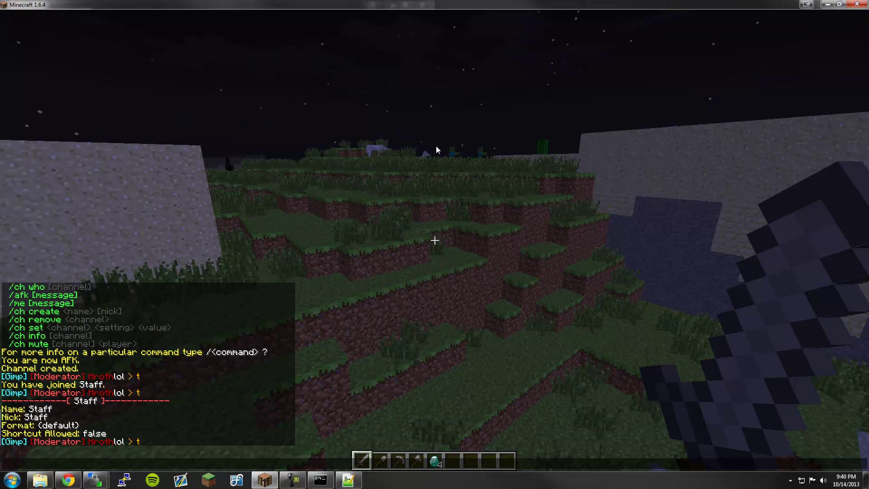
pyautogui.write('/herochat reloa')
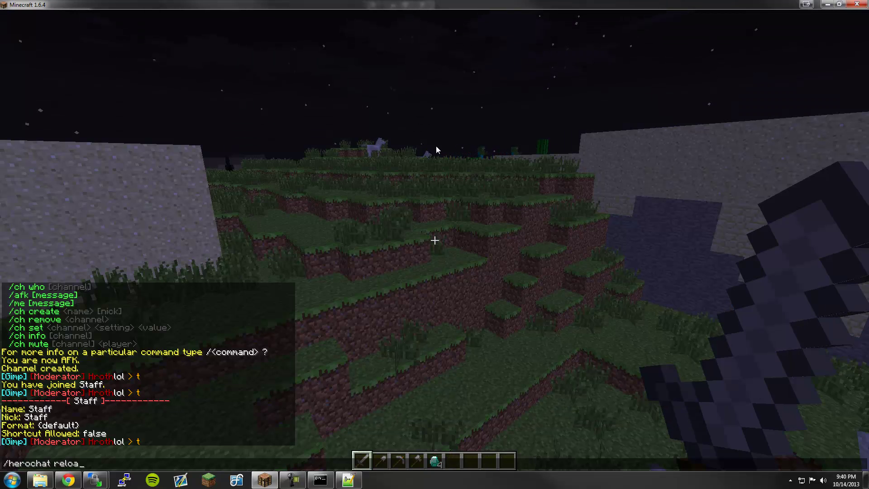
pyautogui.write('d')
pyautogui.press('Return')
pyautogui.write('tt')
pyautogui.press('Return')
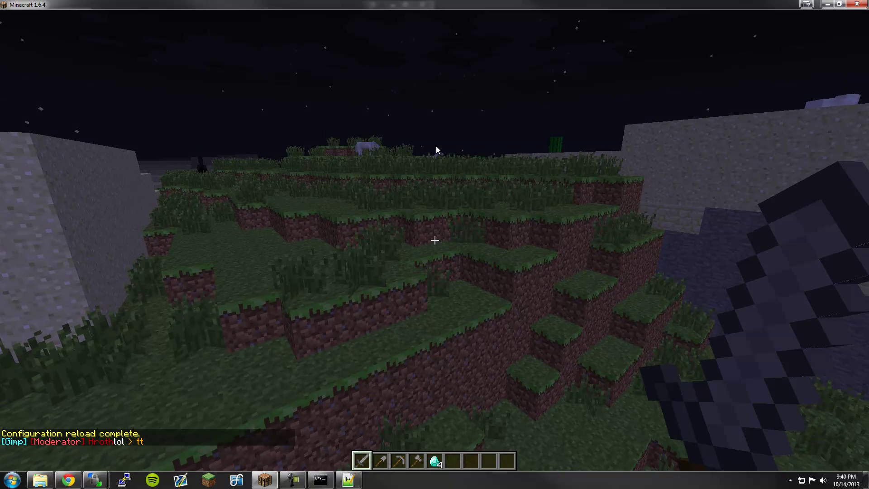
# Step: Try again to leave the Global channel with /ch leave, and close the chat without sending a message
pyautogui.write('t/ch leave gl')
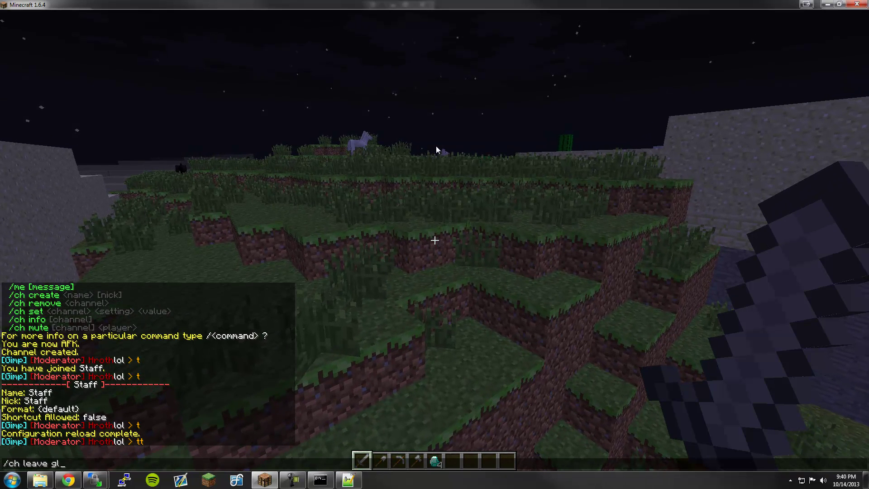
pyautogui.press('Return')
pyautogui.write('tt')
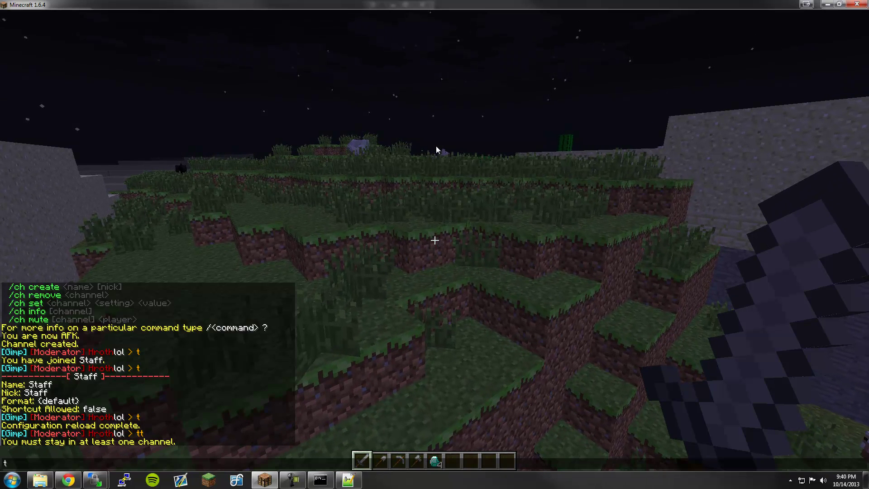
pyautogui.press('Escape')
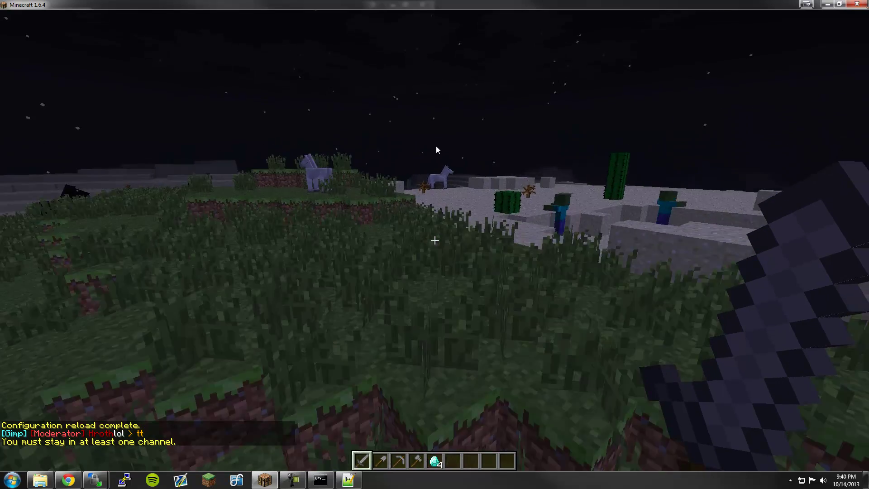
pyautogui.press('t')
pyautogui.press('Escape')
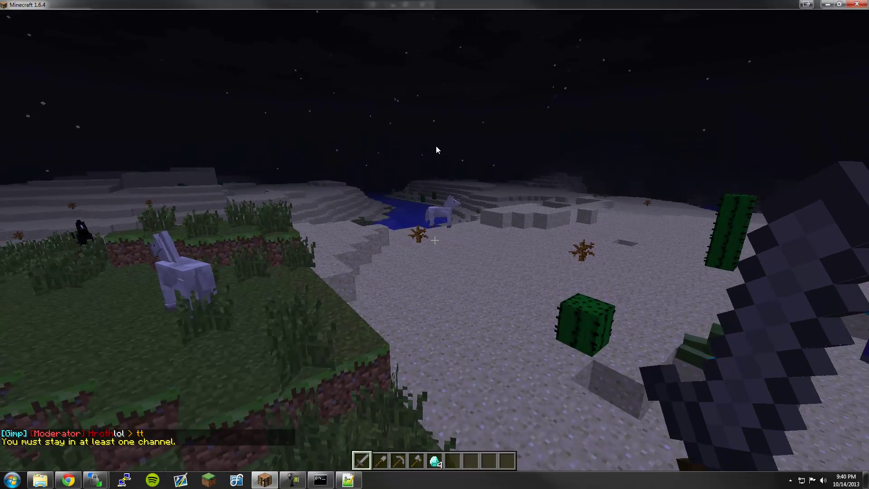
# Step: Review the earlier chat history and list the available Herochat channels with /ch list
pyautogui.press('t')
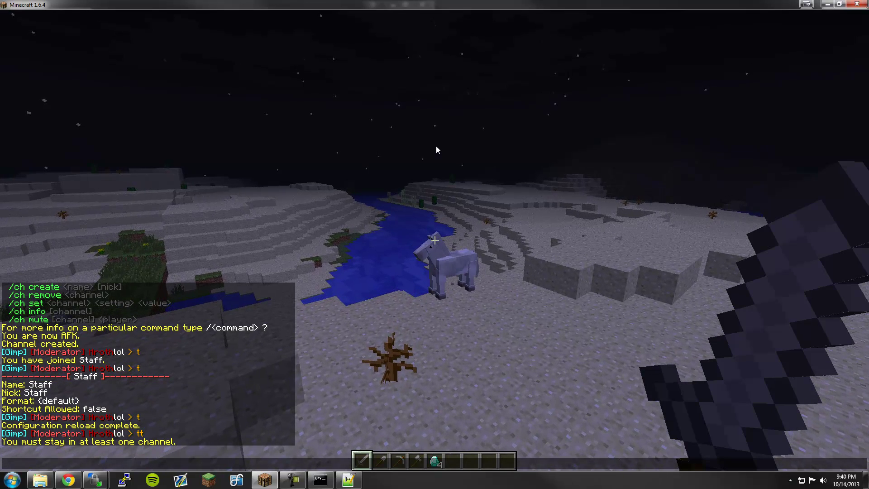
pyautogui.press('Escape')
pyautogui.press('w')
pyautogui.press('t')
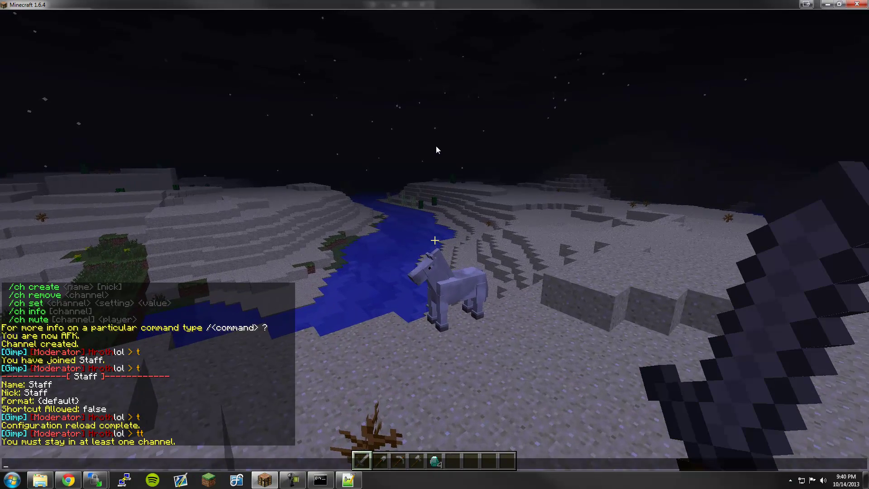
pyautogui.scroll(2, 205, 427)
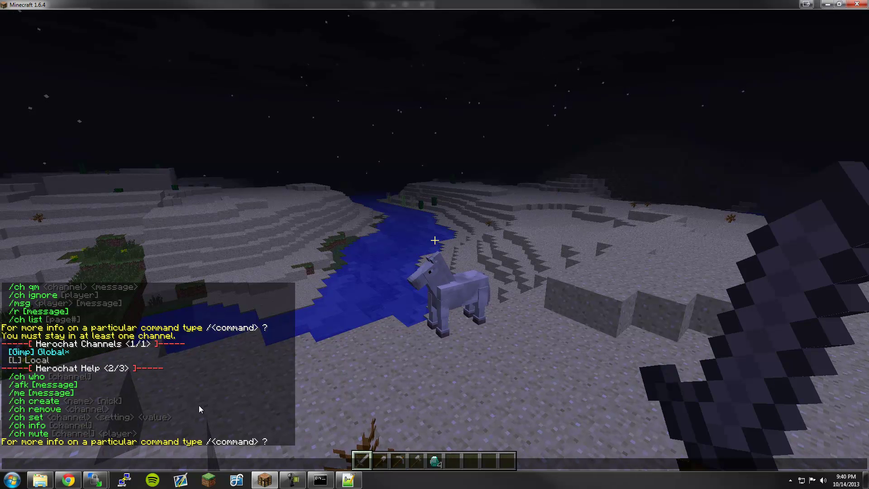
pyautogui.write('/ch list')
pyautogui.press('Return')
# Step: Join the Staff channel with /ch join Staff and send the chat message "t" to test the active channel
pyautogui.write('wt')
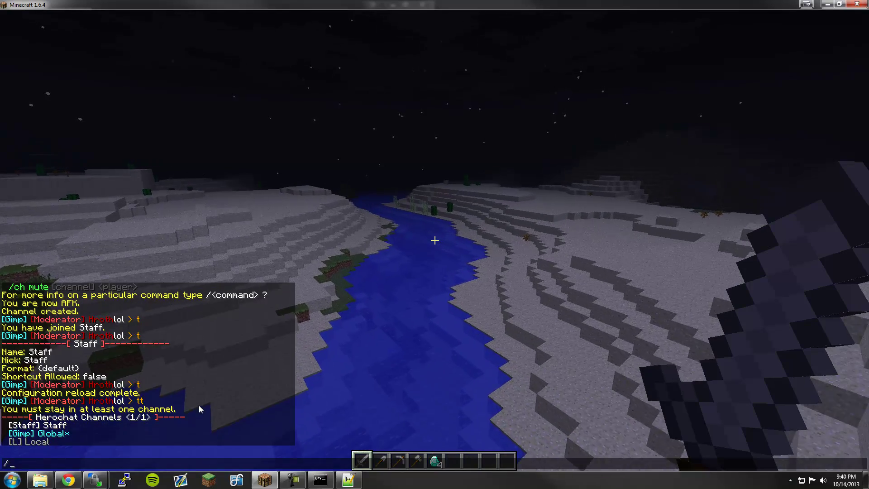
pyautogui.write('/ch joimn')
pyautogui.press('BackSpace')
pyautogui.press('BackSpace')
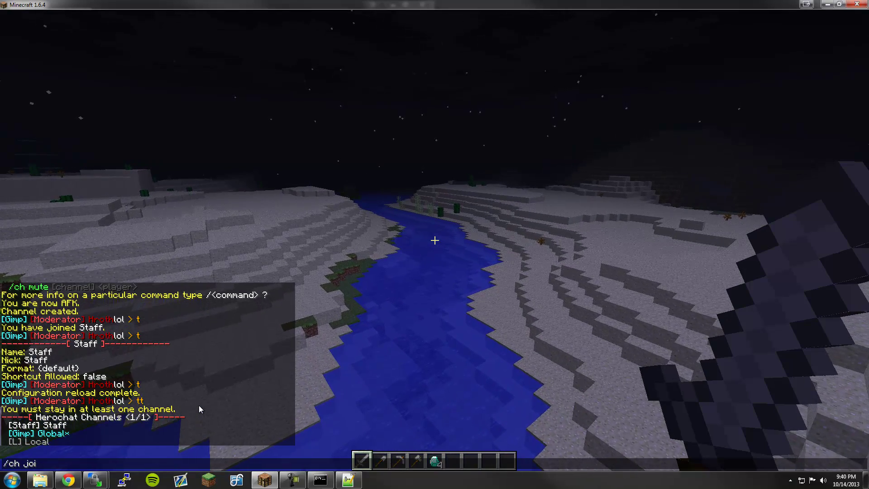
pyautogui.write('n Staff')
pyautogui.press('Return')
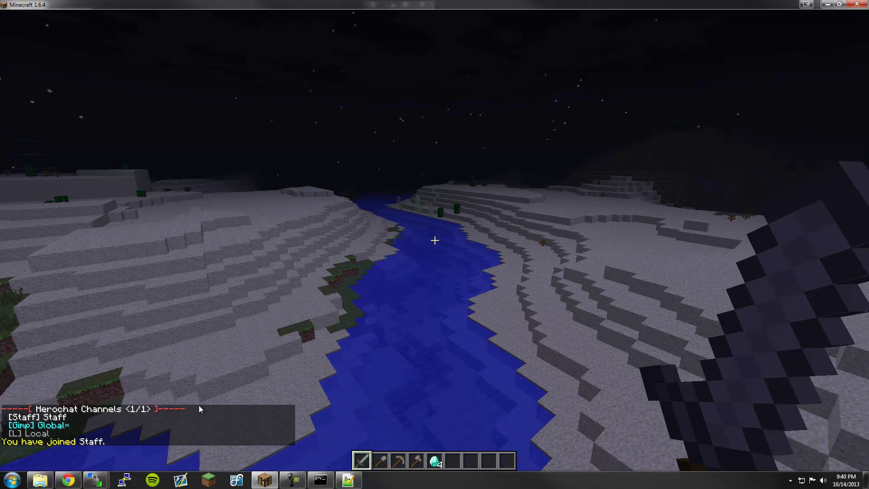
pyautogui.press('t')
pyautogui.press('Return')
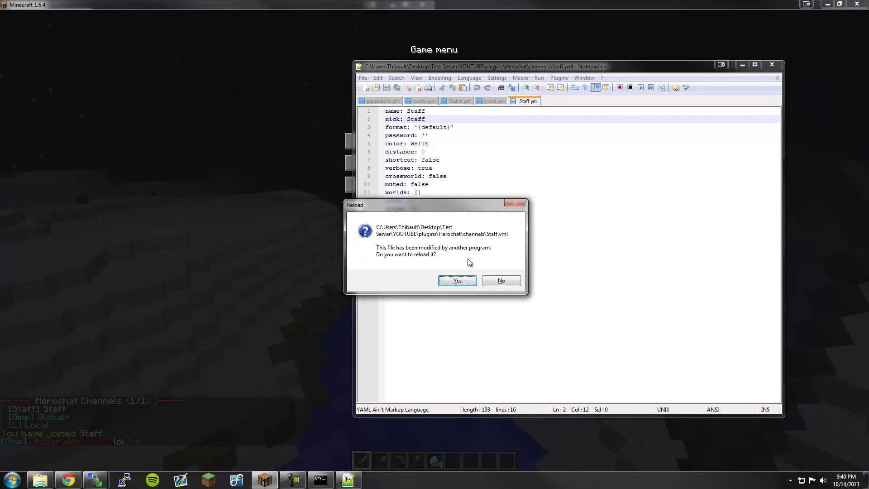
# Step: Switch to Notepad++, decline reloading the modified files, and inspect default-channel in config.yml plus the Staff.yml and Local.yml settings
pyautogui.click(511, 280)
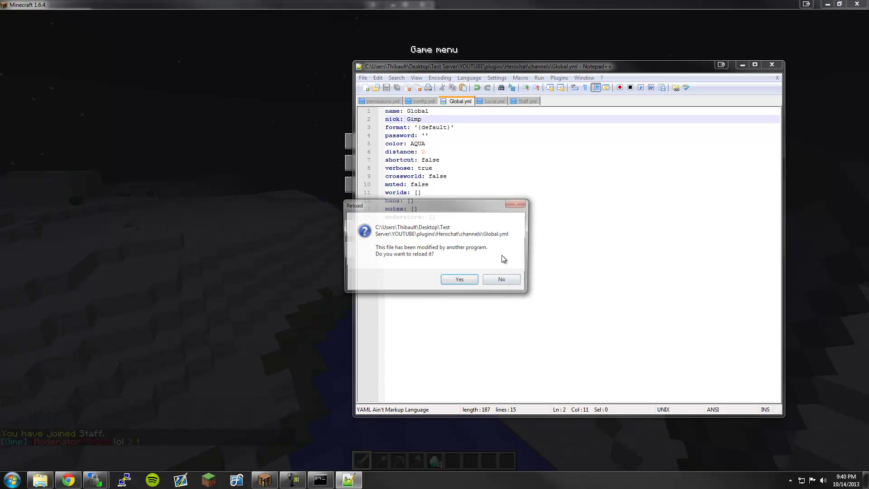
pyautogui.click(503, 279)
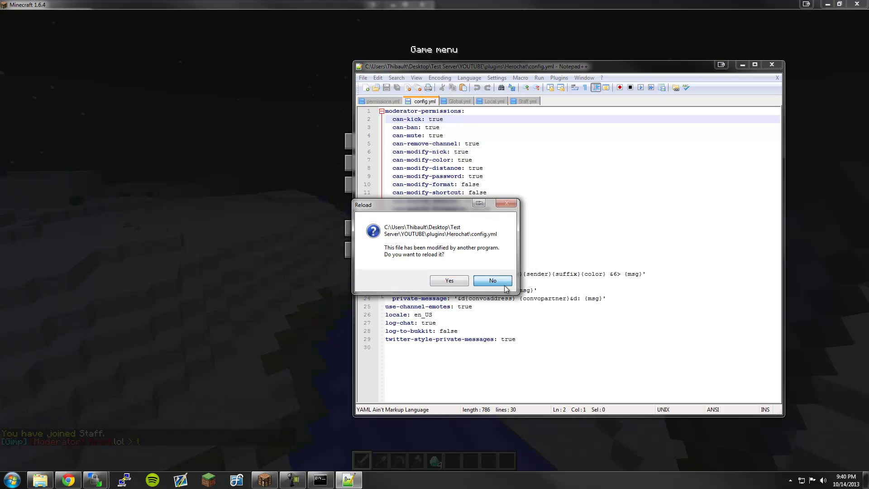
pyautogui.click(498, 280)
pyautogui.click(489, 260)
pyautogui.click(484, 249)
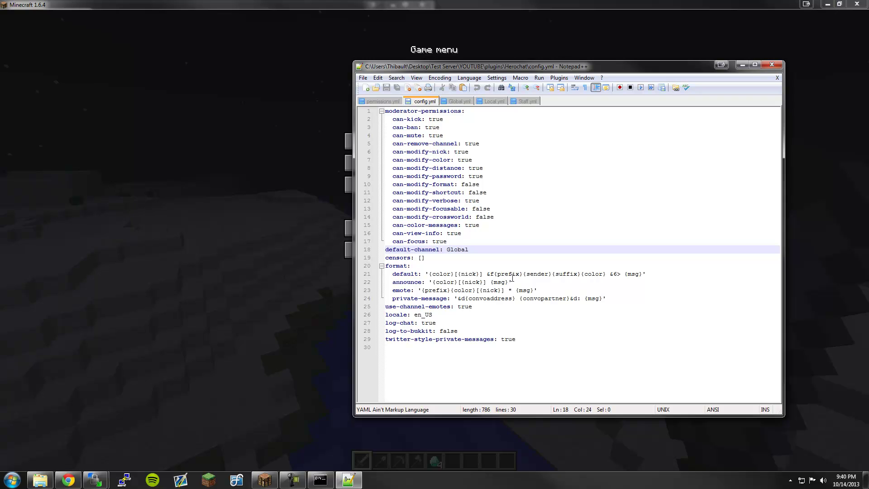
pyautogui.click(525, 102)
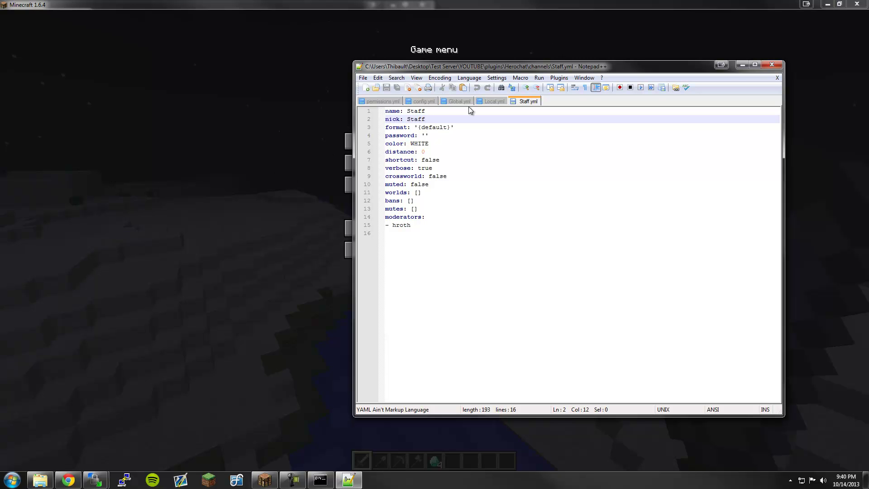
pyautogui.click(488, 101)
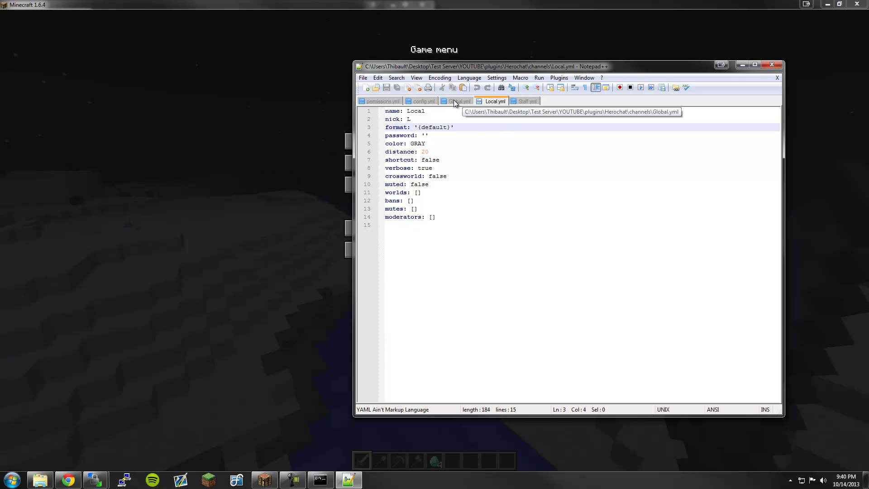
# Step: Set the nick in Global.yml to Global and save the file
pyautogui.click(453, 101)
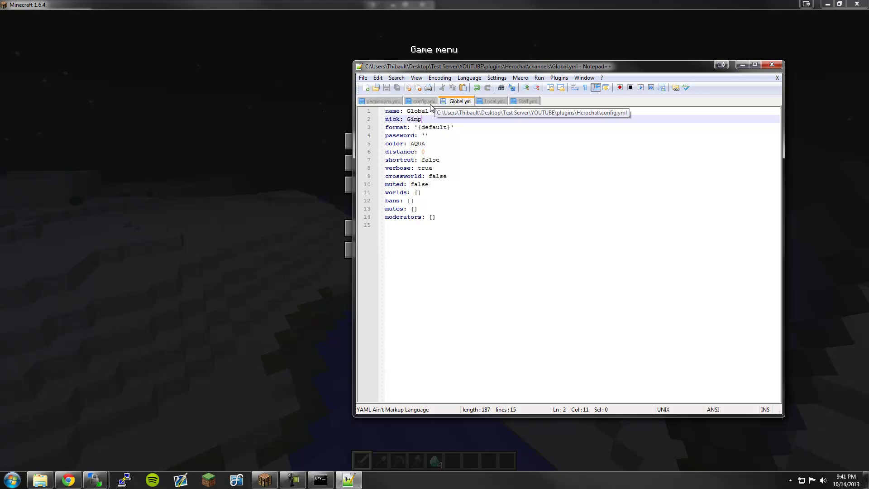
pyautogui.moveTo(423, 119); pyautogui.dragTo(401, 118)
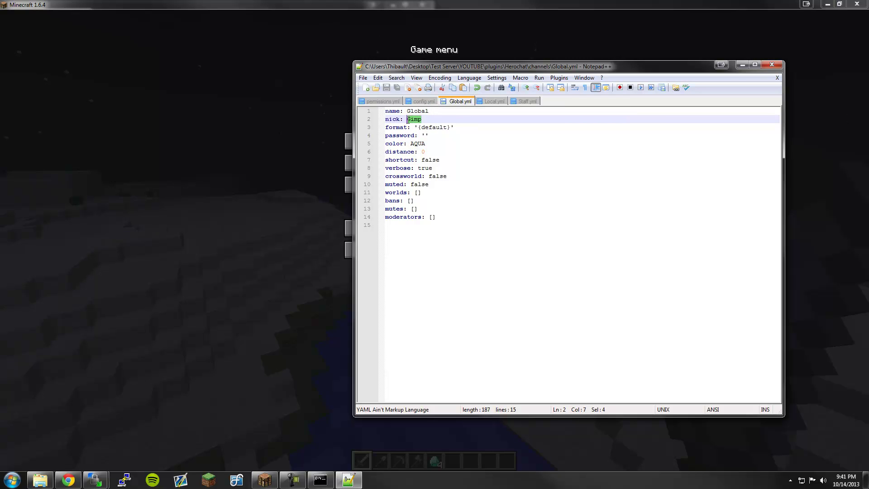
pyautogui.write('Global')
pyautogui.hotkey('ctrl', 's')
# Step: Return to Minecraft, reload the plugin with /ch reload, and send the chat message "t" to test the Global nick
pyautogui.click(219, 180)
pyautogui.click(411, 146)
pyautogui.write('t')
pyautogui.write('/ch reload')
pyautogui.press('Return')
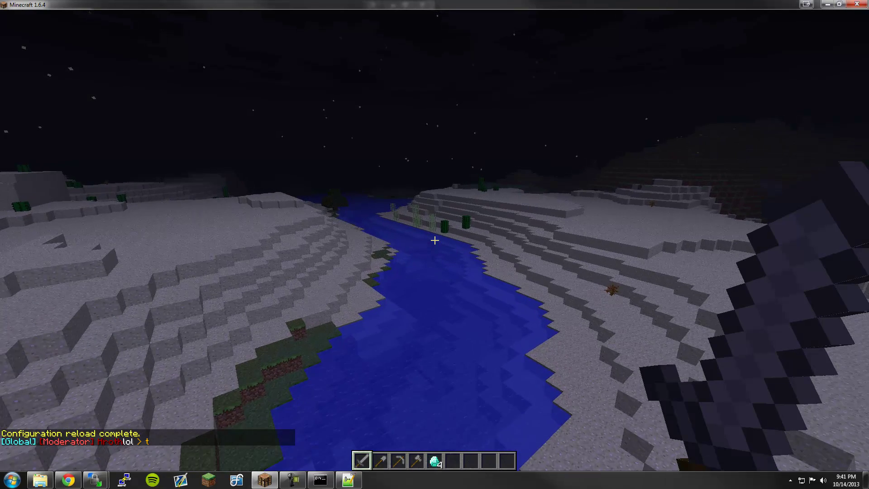
# Step: Join the Local channel with /ch join Local
pyautogui.write('t/ch l')
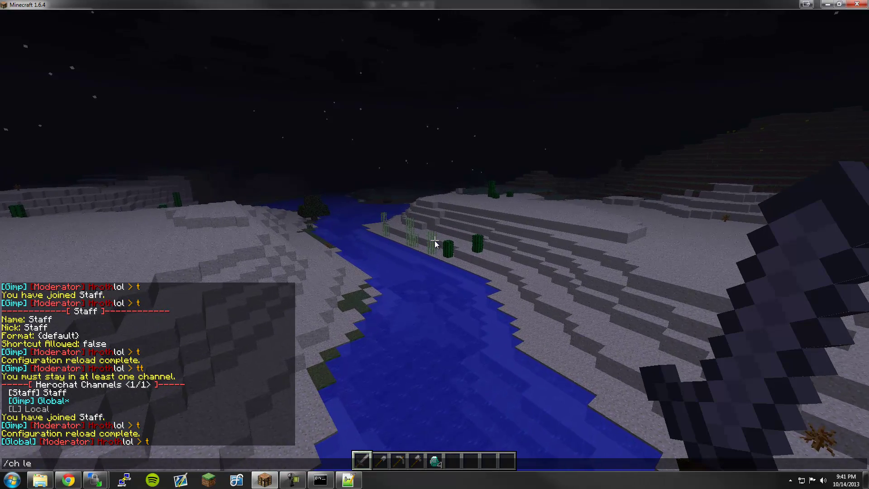
pyautogui.press('BackSpace')
pyautogui.write('join Loca')
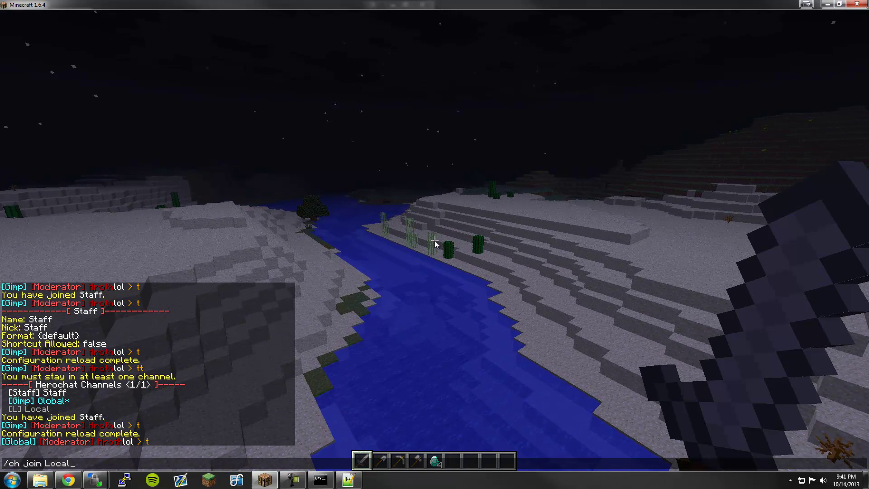
pyautogui.press('Return')
# Step: Leave the Global channel with the /ch leave command
pyautogui.write('t')
pyautogui.write('/ch e')
pyautogui.press('BackSpace')
pyautogui.write('lea')
pyautogui.write(' global')
pyautogui.press('Return')
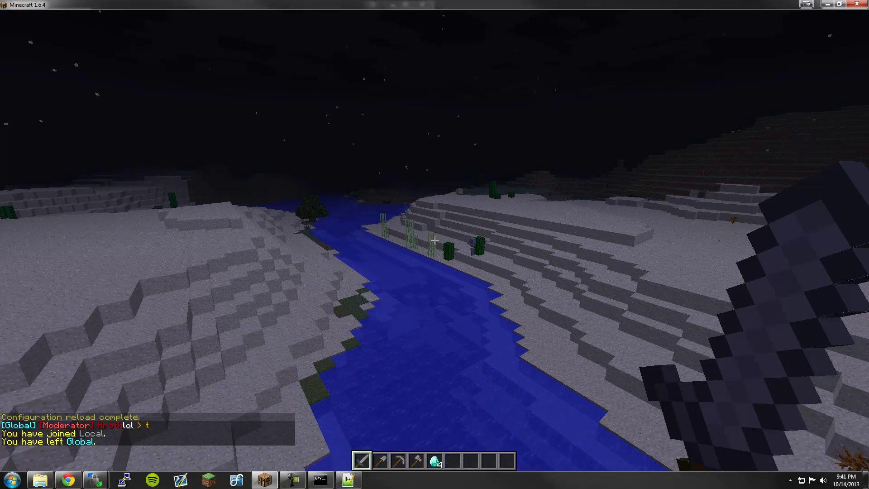
# Step: Join the Staff channel again with /ch join staff and try to send test messages in chat
pyautogui.write('t/ch join staff')
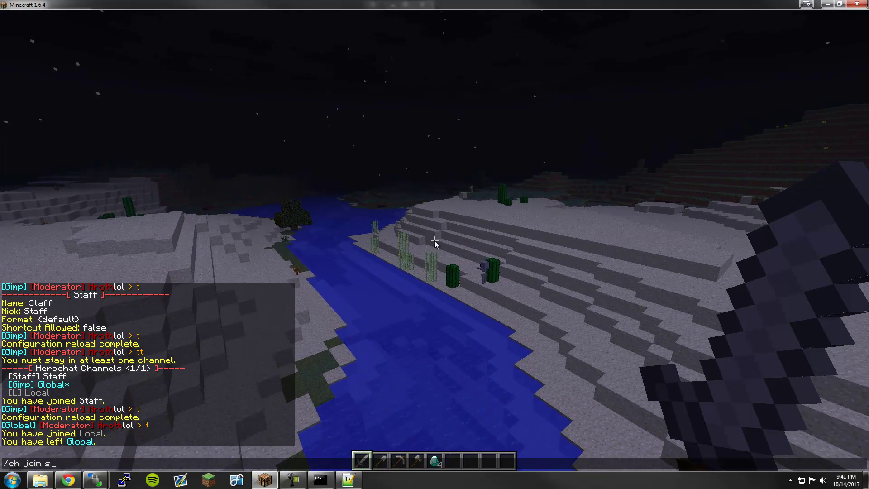
pyautogui.press('Return')
pyautogui.press('w')
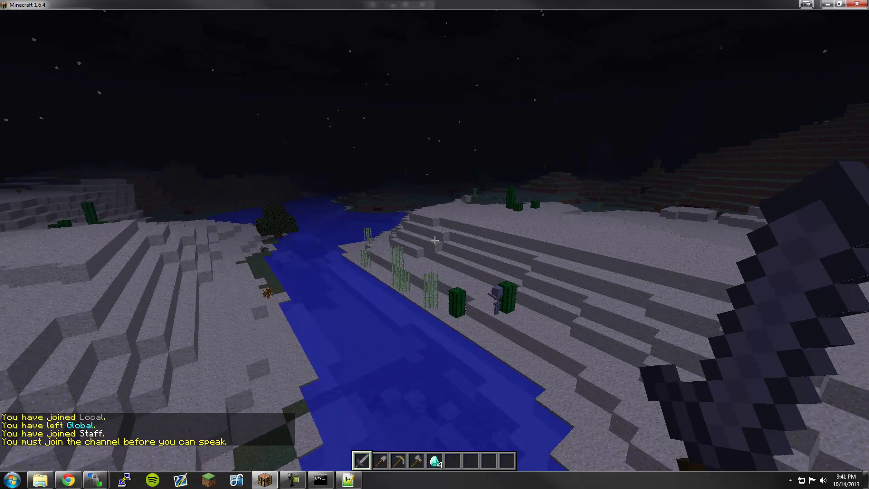
pyautogui.press('w')
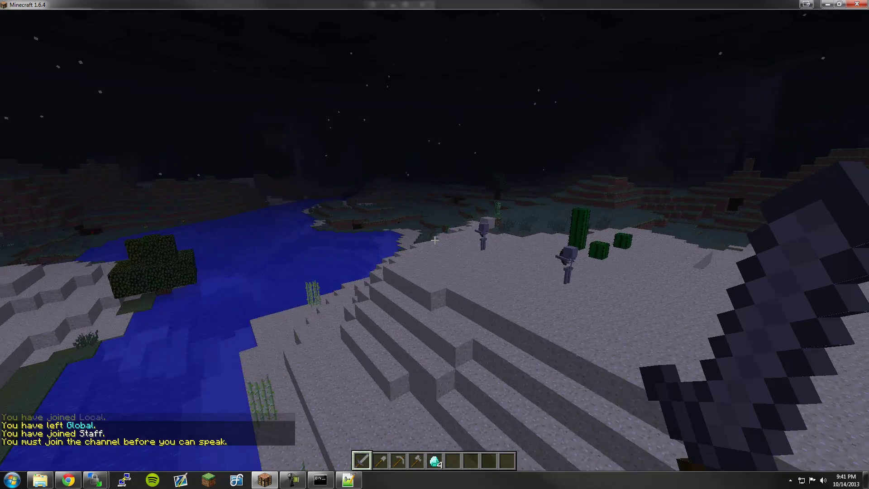
pyautogui.press('t')
pyautogui.press('Escape')
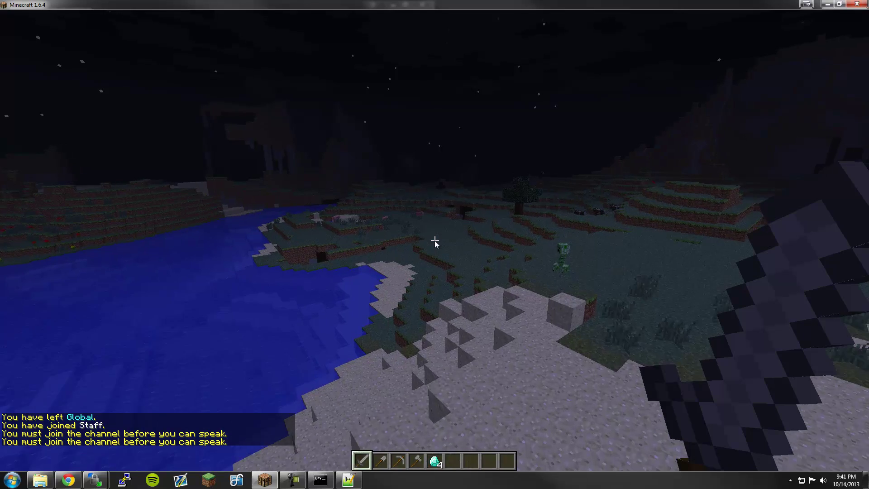
# Step: Leave the Local channel with /ch leave Local and try to send another test chat message
pyautogui.write('t/ch leave Loca')
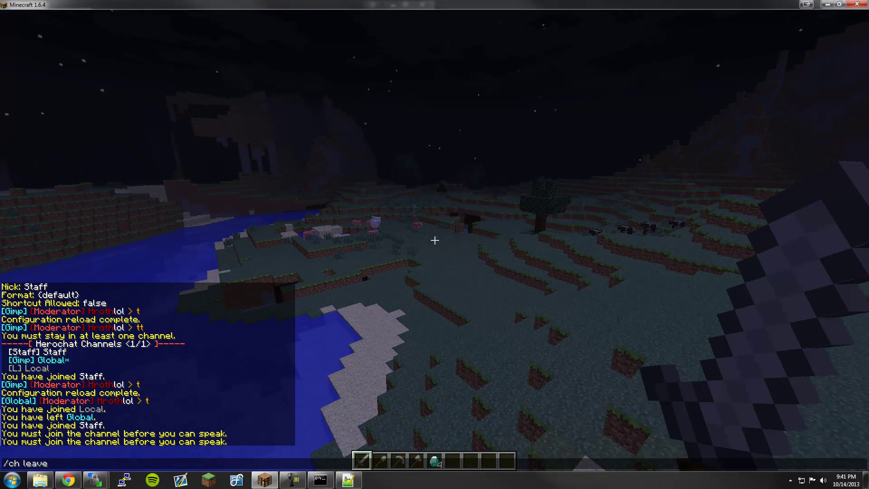
pyautogui.press('Return')
pyautogui.press('t')
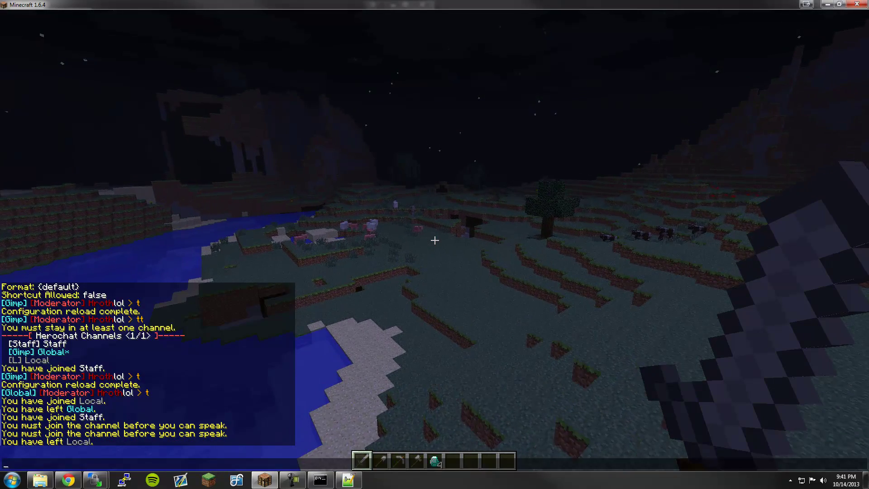
pyautogui.press('Return')
pyautogui.press('w')
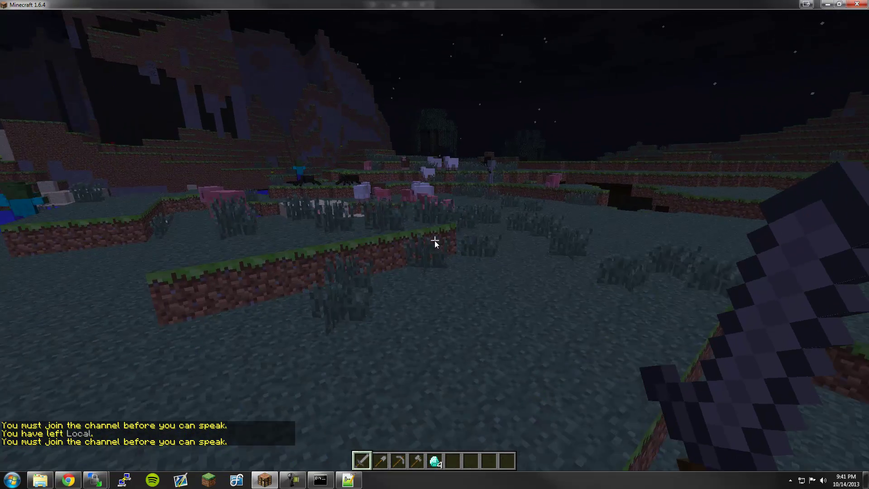
# Step: Switch to Notepad++, decline reloading the changed Herochat files, and view config.yml
pyautogui.hotkey('alt', 'Tab')
pyautogui.click(501, 282)
pyautogui.click(502, 282)
pyautogui.click(502, 283)
pyautogui.click(501, 282)
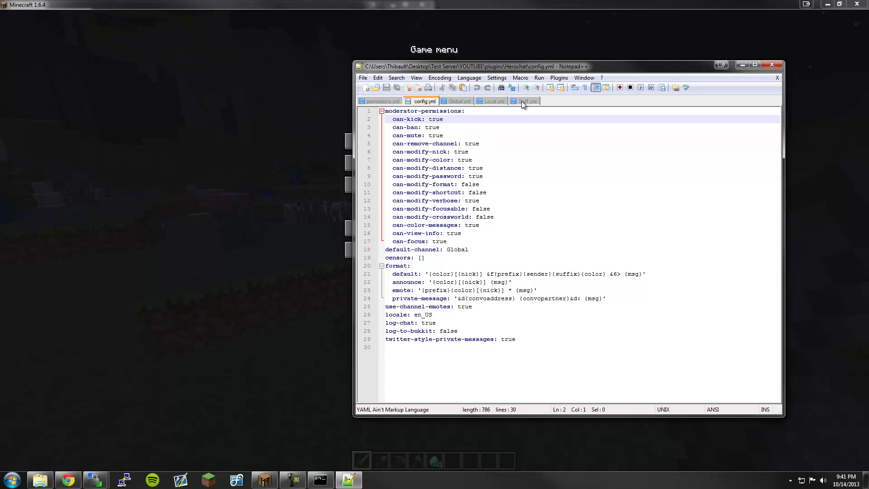
# Step: Return to the Minecraft game and display page 3 of the Herochat help with /herochat help 3
pyautogui.hotkey('alt', 'Tab')
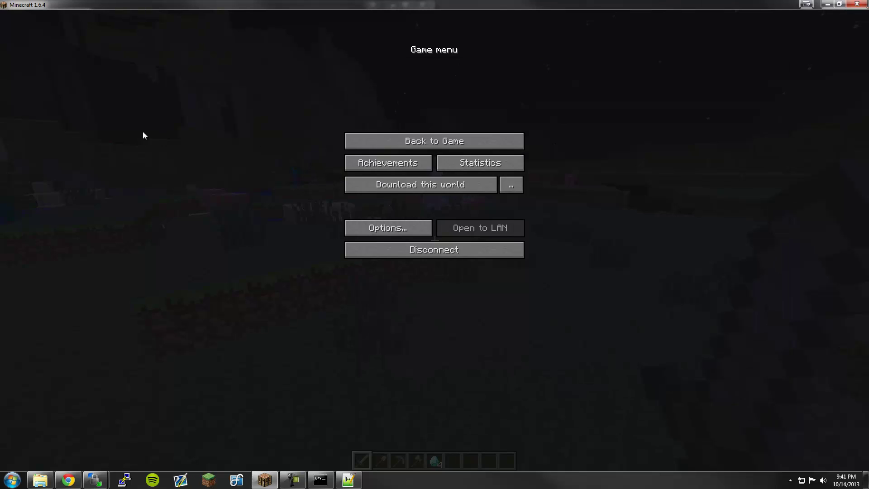
pyautogui.click(403, 141)
pyautogui.write('/heroc')
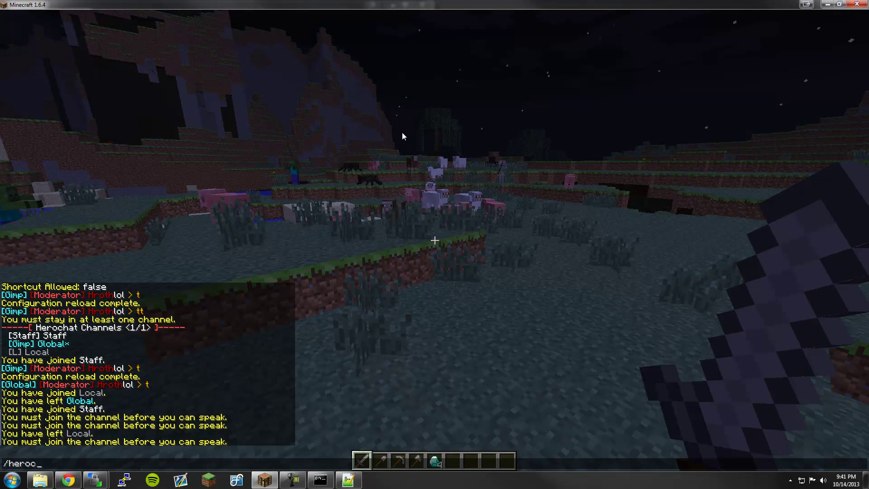
pyautogui.write('hat help 3')
pyautogui.press('Return')
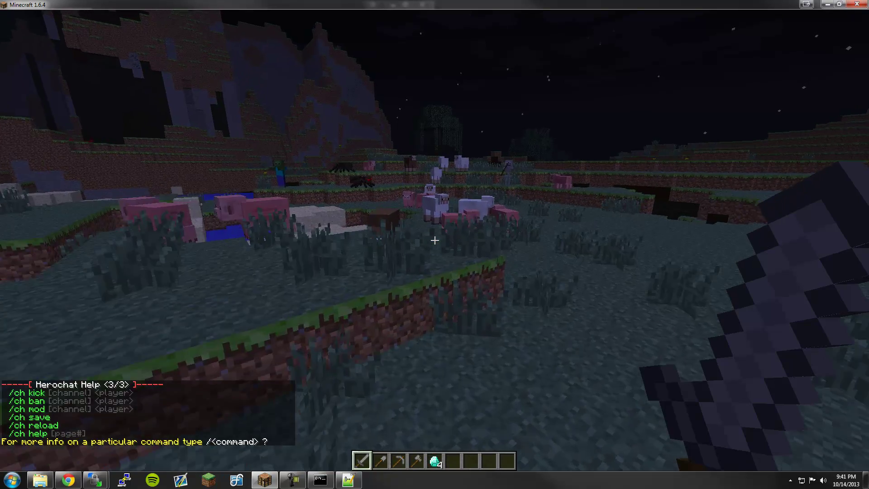
# Step: Display the usage help for the /ch mod command in chat
pyautogui.press('w')
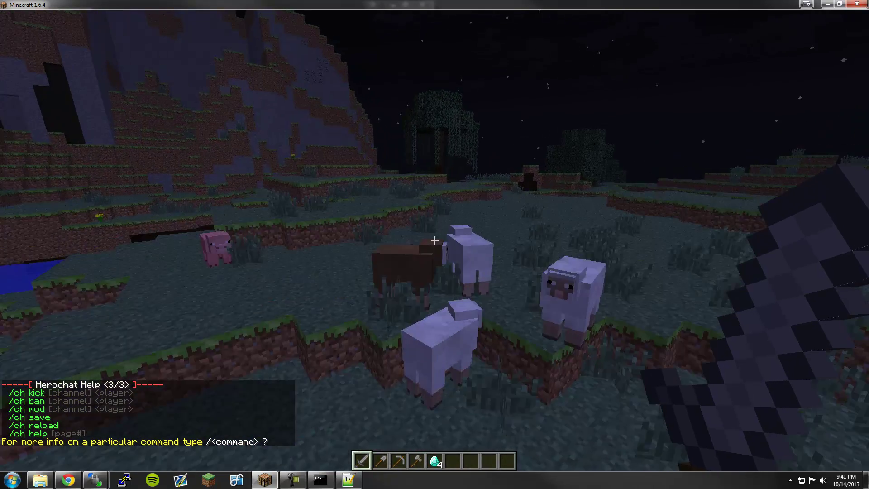
pyautogui.press('w')
pyautogui.press('w')
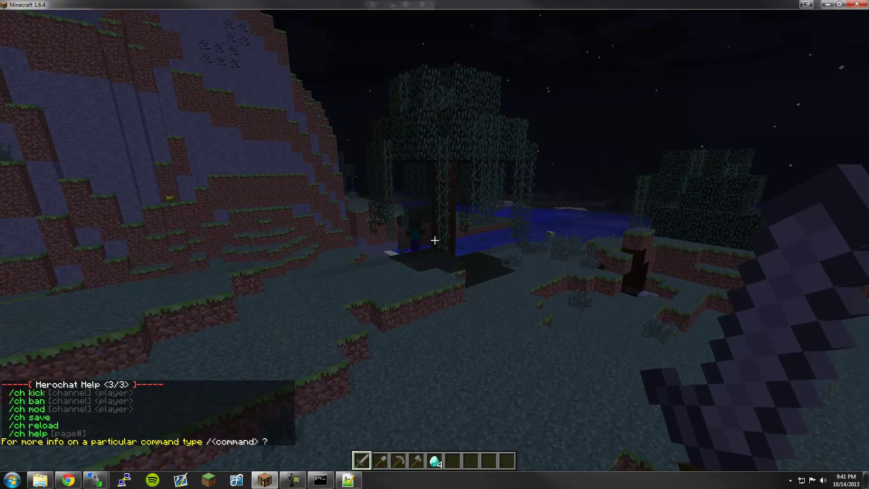
pyautogui.moveTo(402, 132)
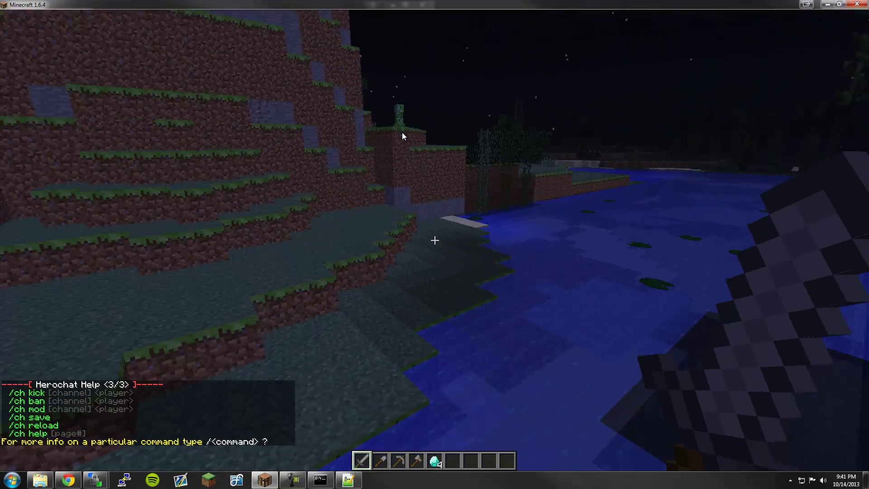
pyautogui.press('w')
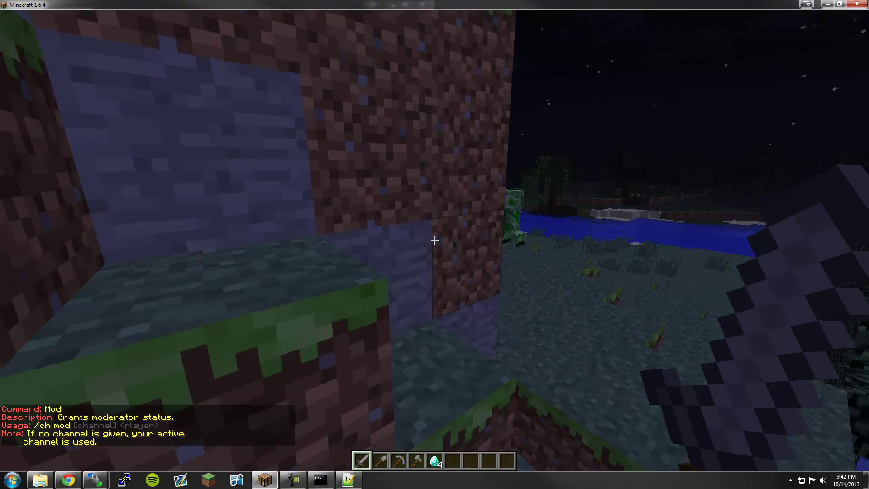
# Step: Reload the Herochat configuration with /ch reload
pyautogui.press('t')
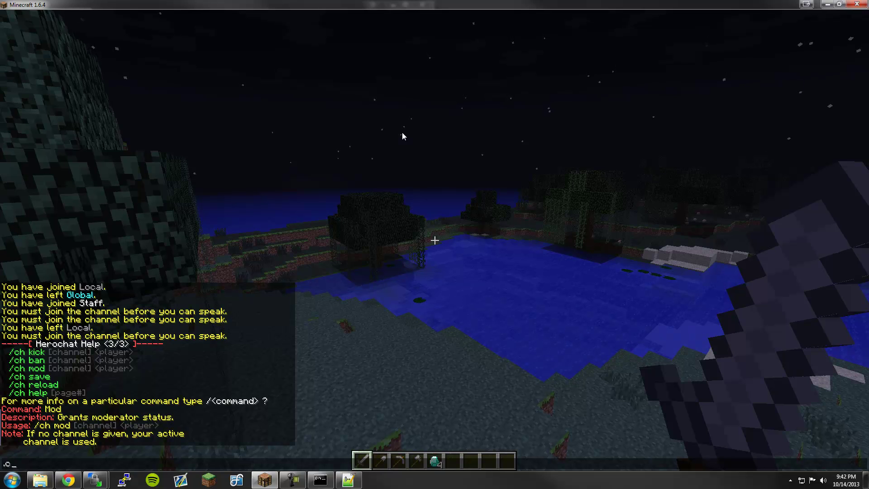
pyautogui.write('/ch reload')
pyautogui.press('Return')
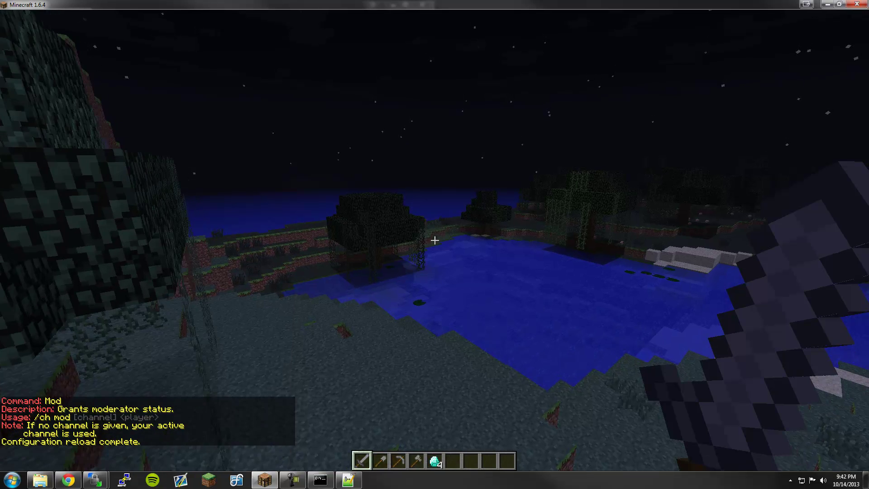
# Step: Switch to Notepad++, dismiss the file reload prompts, set default-channel to Staff in Herochat's config.yml, and save the file
pyautogui.press('w')
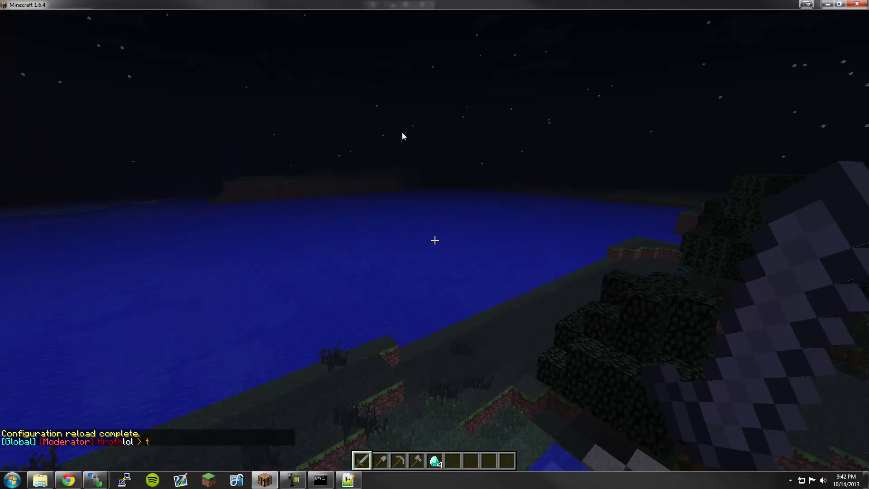
pyautogui.hotkey('alt', 'Tab')
pyautogui.click(512, 283)
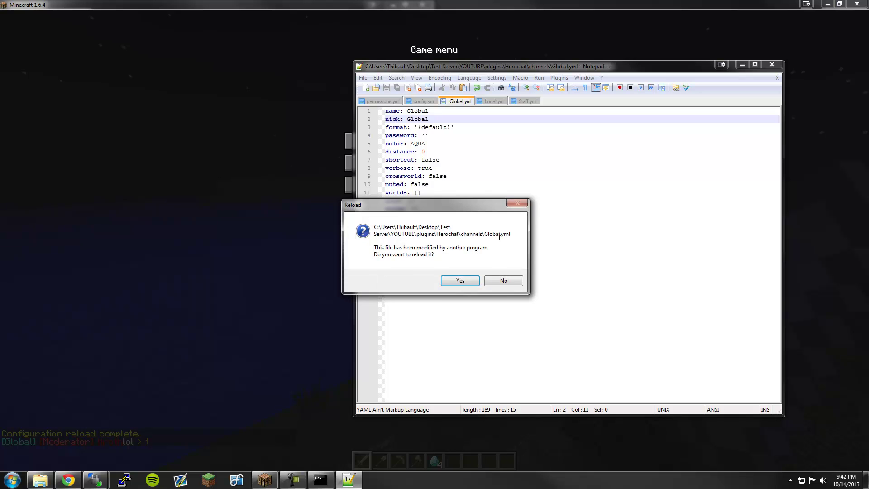
pyautogui.click(504, 281)
pyautogui.click(464, 280)
pyautogui.moveTo(468, 250); pyautogui.dragTo(455, 249)
pyautogui.write('St')
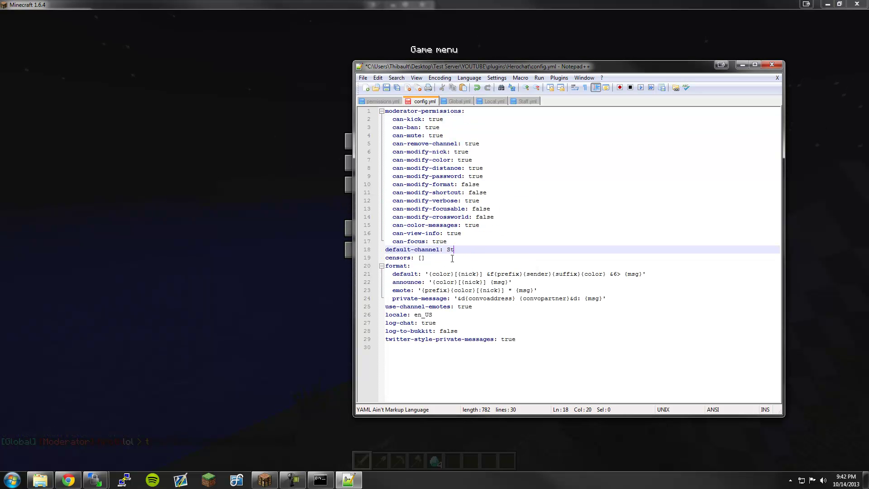
pyautogui.hotkey('ctrl', 's')
# Step: Return to the Minecraft game and reload the Herochat configuration with /herochat reload
pyautogui.click(232, 245)
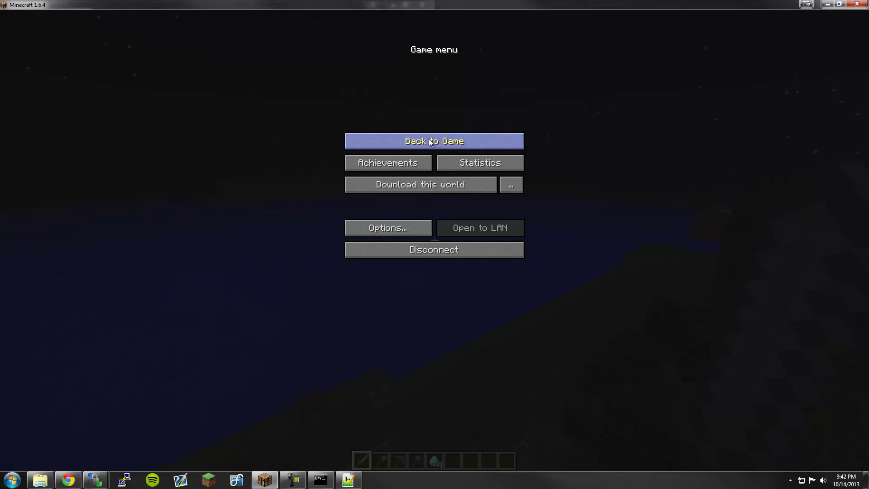
pyautogui.click(428, 138)
pyautogui.press('/')
pyautogui.write('herochat reload')
pyautogui.press('Return')
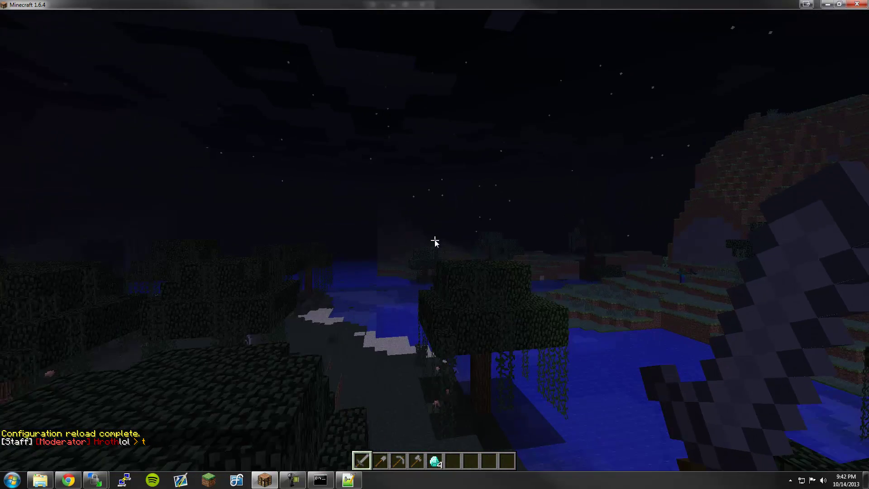
# Step: Send the test message "t" in chat before and after joining the Global channel with /ch join Global
pyautogui.write('tt')
pyautogui.press('Return')
pyautogui.write('/ch join Global')
pyautogui.press('Return')
pyautogui.write('tt')
pyautogui.press('Return')
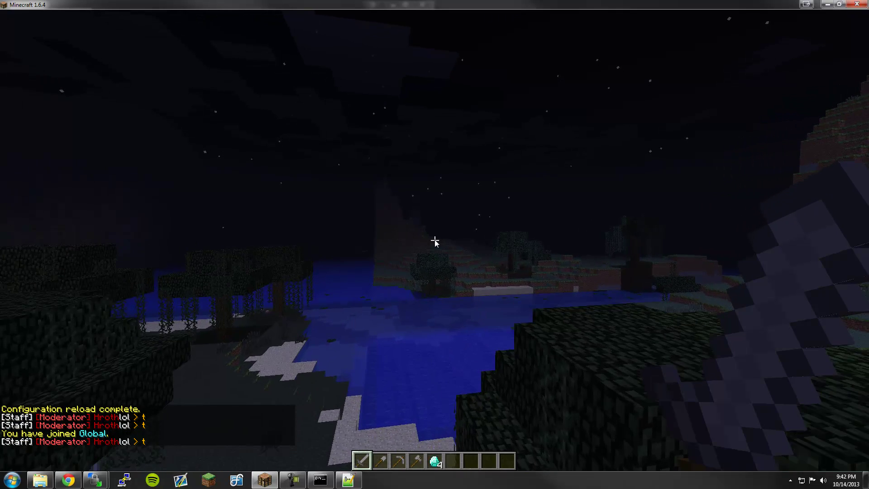
pyautogui.write('t/ch l')
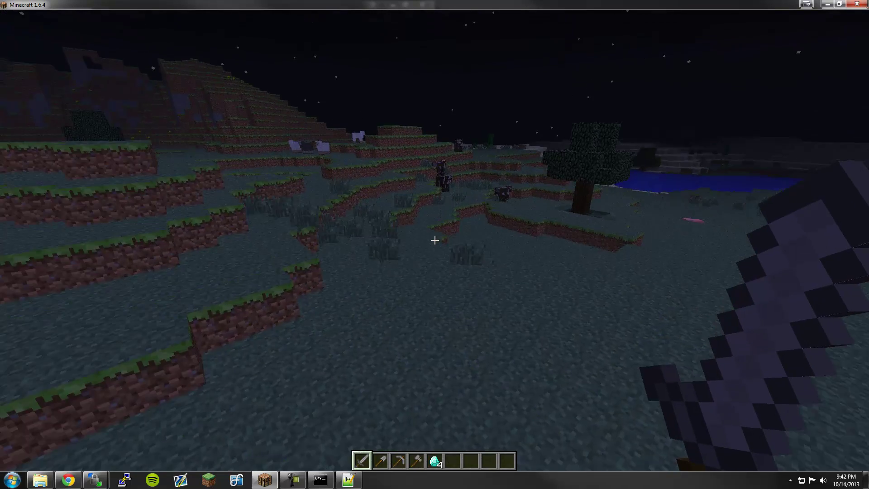
pyautogui.press('w')
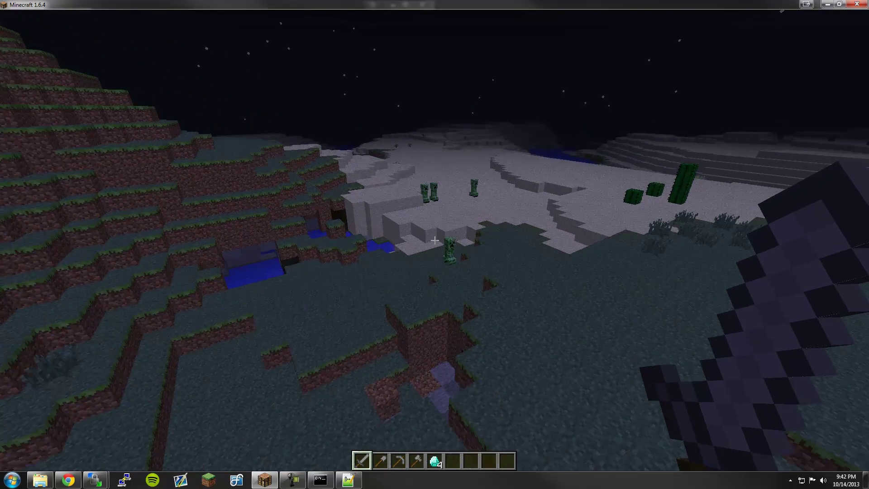
pyautogui.press('w')
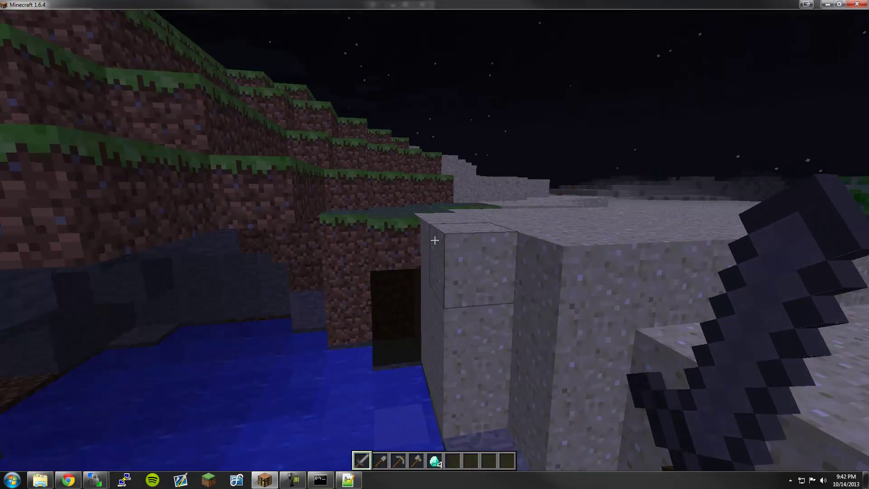
pyautogui.press('w')
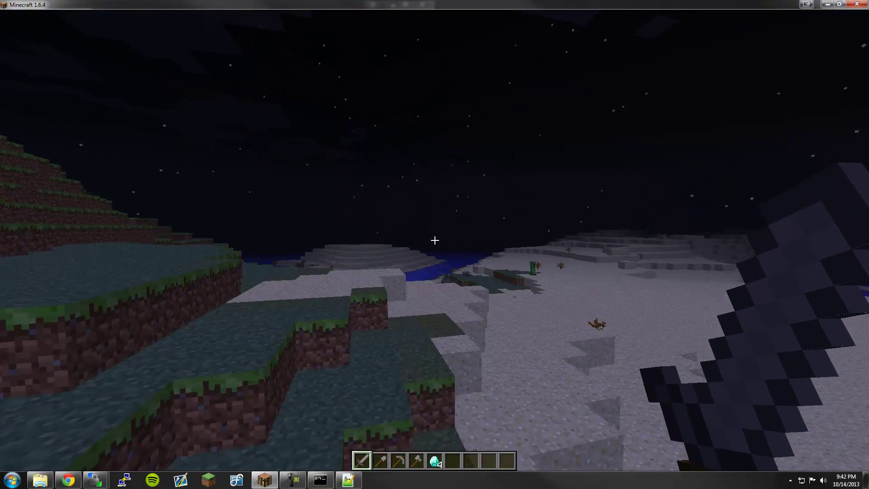
pyautogui.press('w')
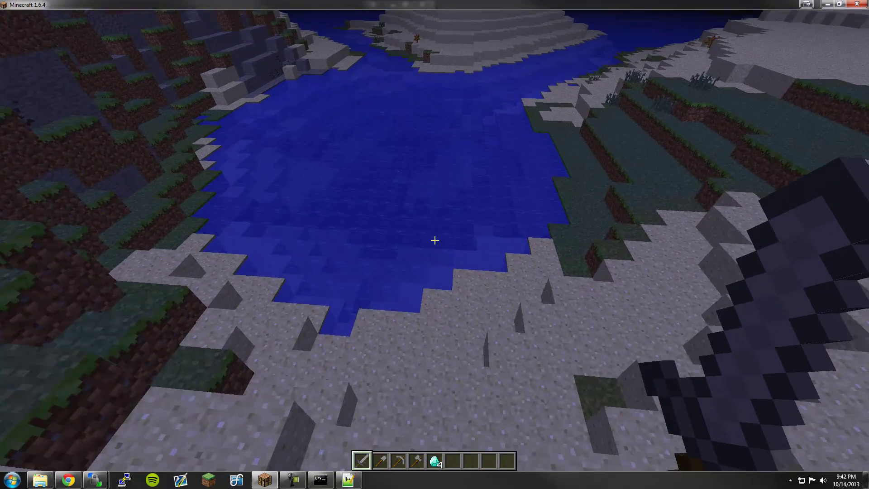
pyautogui.press('w')
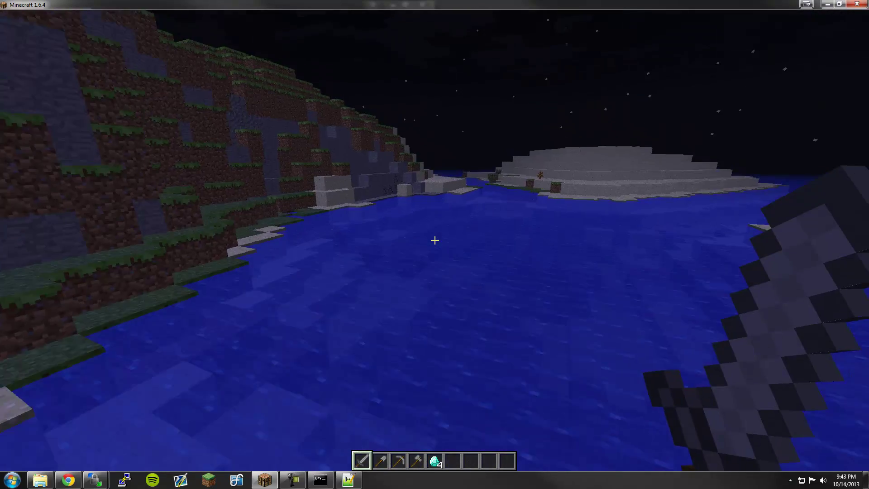
pyautogui.press('w')
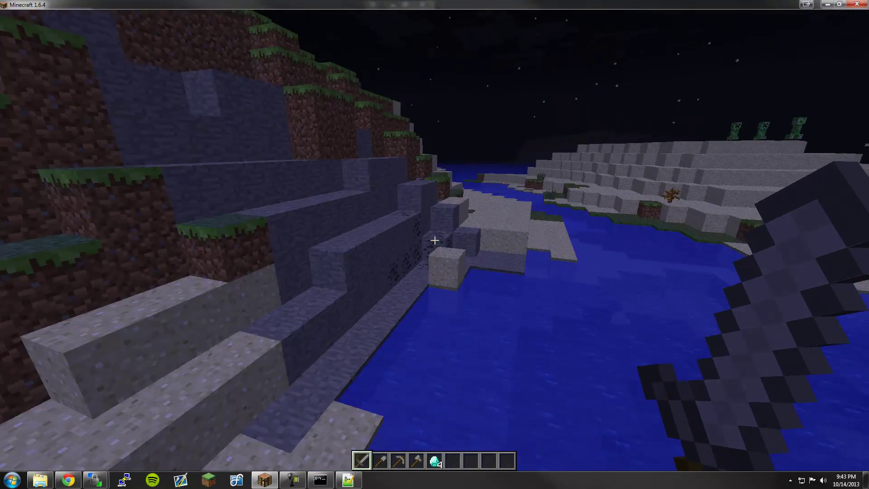
pyautogui.press('d')
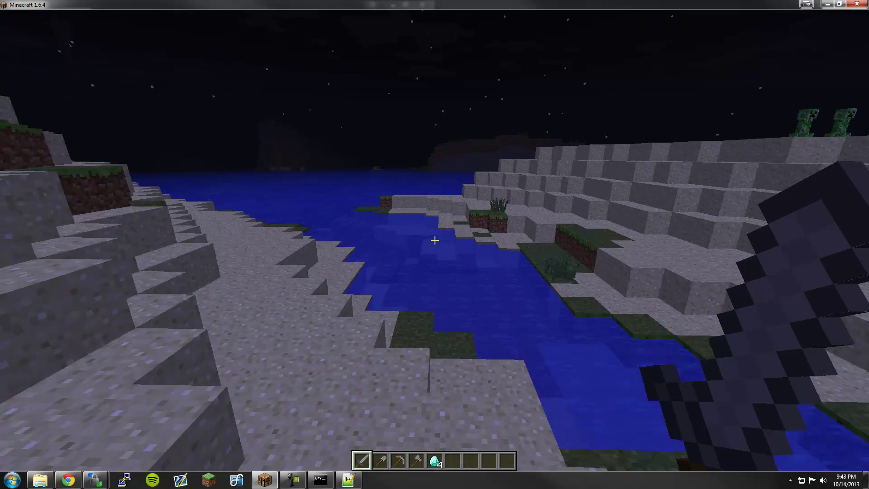
pyautogui.press('w')
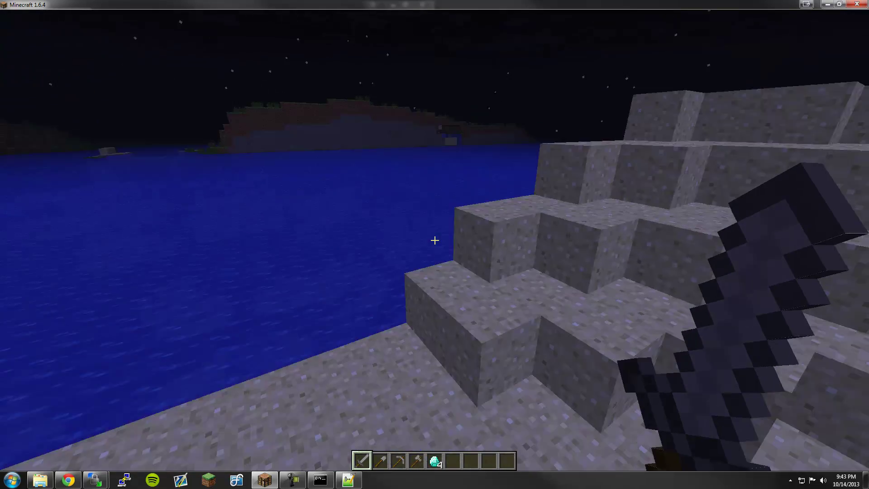
pyautogui.press('w')
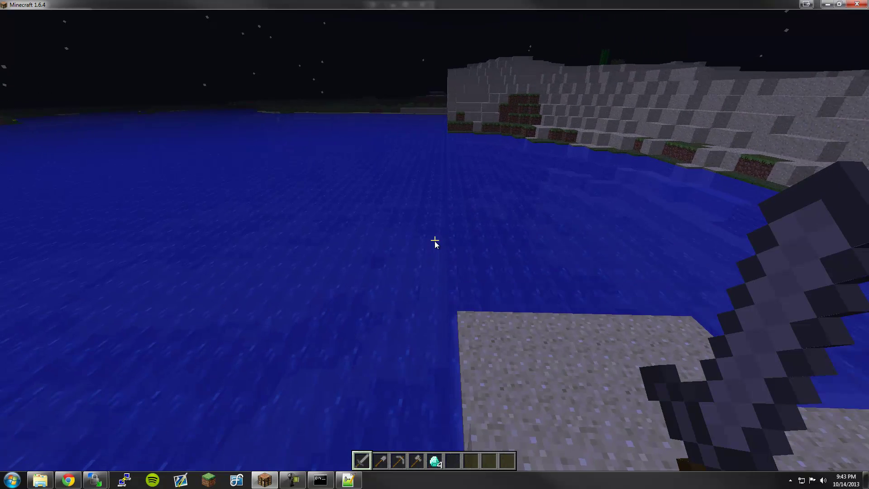
# Step: Switch to Notepad++, decline reloading the changed files, and insert a space and %faction% before {prefix} in the default format
pyautogui.hotkey('alt', 'Tab')
pyautogui.click(503, 280)
pyautogui.click(502, 280)
pyautogui.click(501, 280)
pyautogui.click(501, 280)
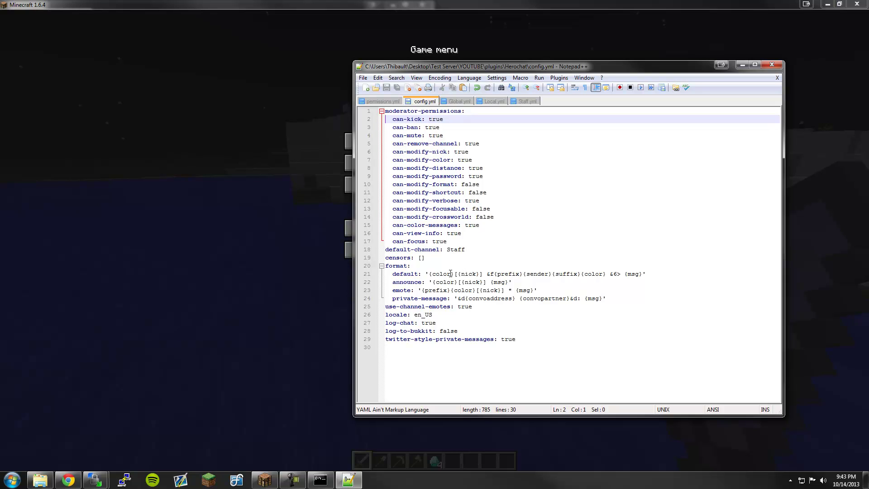
pyautogui.click(495, 274)
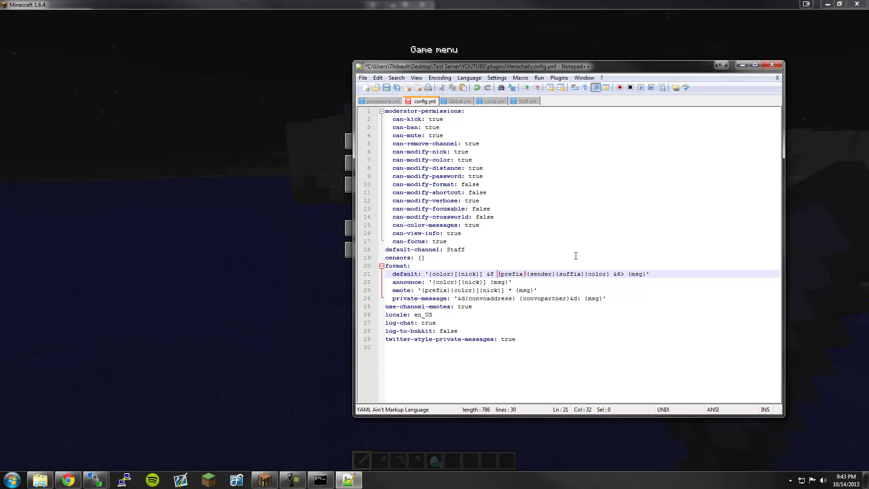
pyautogui.write('%faction%')
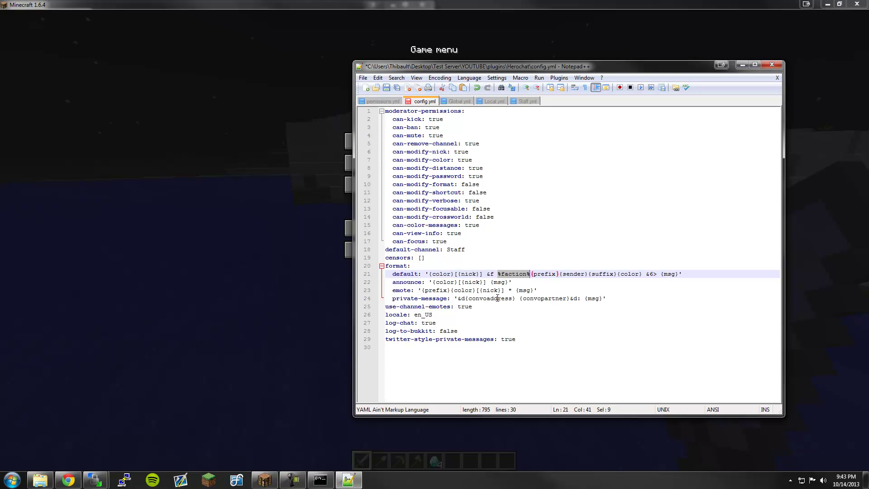
# Step: Change the %faction% placeholder in the default format to %score%
pyautogui.press('BackSpace')
pyautogui.press('BackSpace')
pyautogui.press('BackSpace')
pyautogui.press('BackSpace')
pyautogui.press('BackSpace')
pyautogui.press('BackSpace')
pyautogui.write('score')
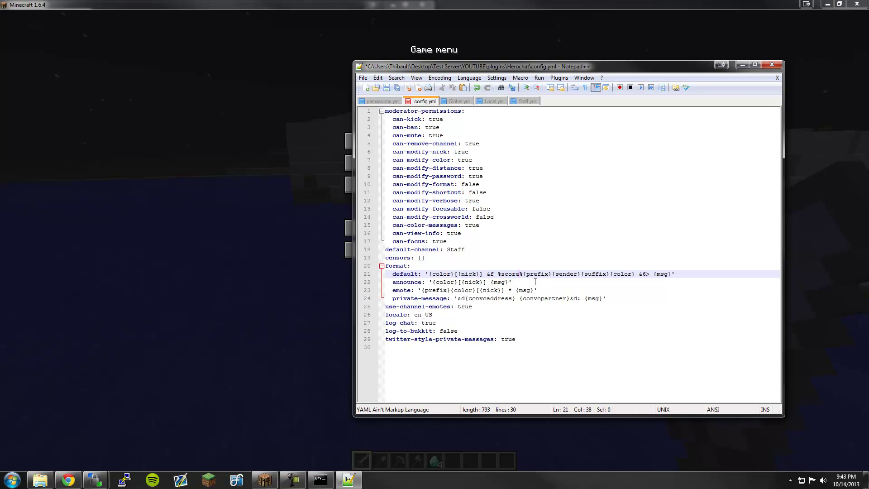
# Step: Change the placeholder before {prefix} in the default format to %level%, and return to the Minecraft game
pyautogui.press('BackSpace')
pyautogui.press('BackSpace')
pyautogui.press('BackSpace')
pyautogui.write('l;e')
pyautogui.write('vel')
pyautogui.moveTo(454, 275); pyautogui.dragTo(626, 275)
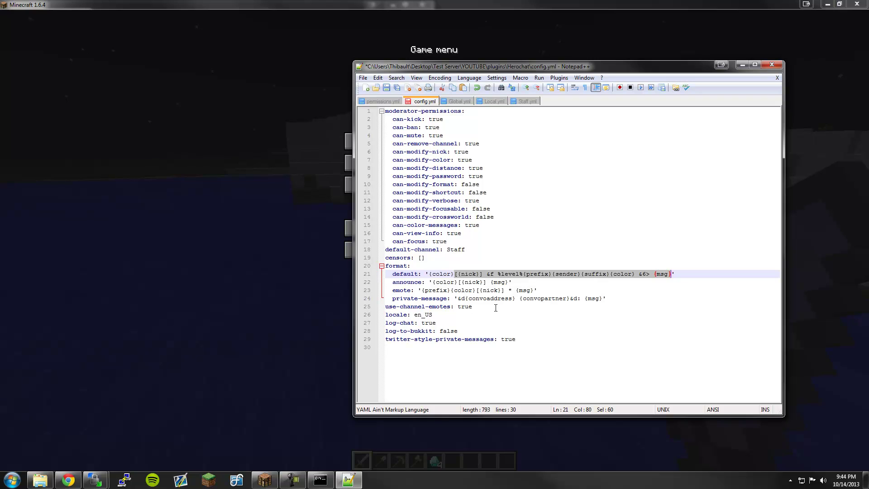
pyautogui.click(488, 270)
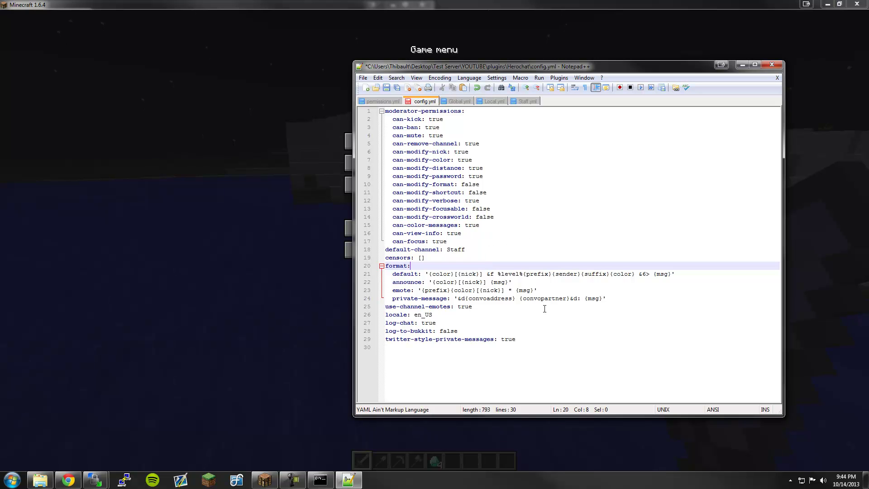
pyautogui.click(349, 185)
pyautogui.click(351, 141)
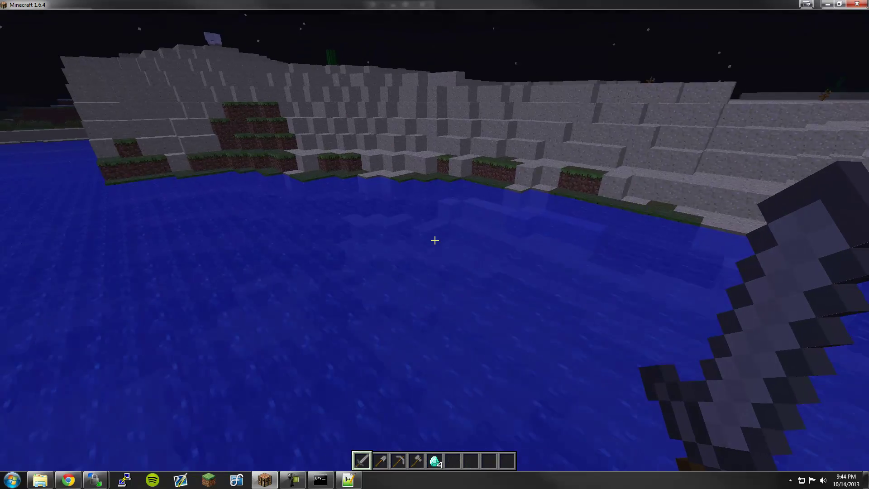
pyautogui.press('w')
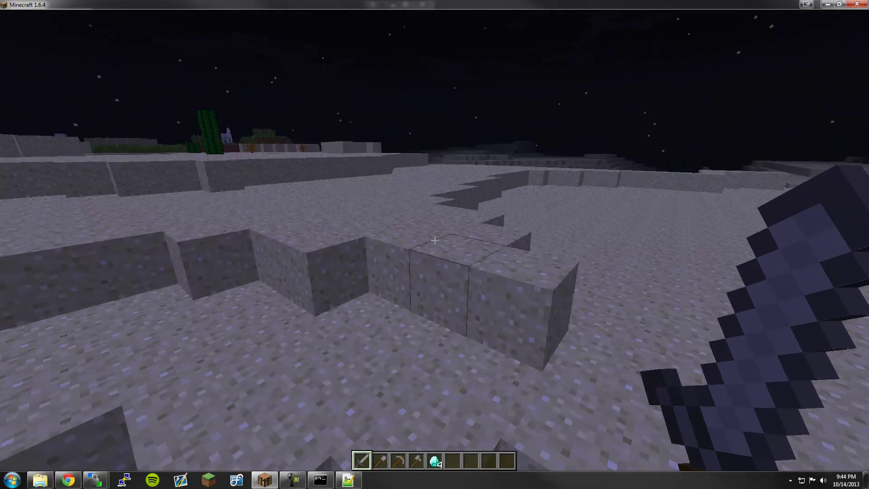
pyautogui.press('w')
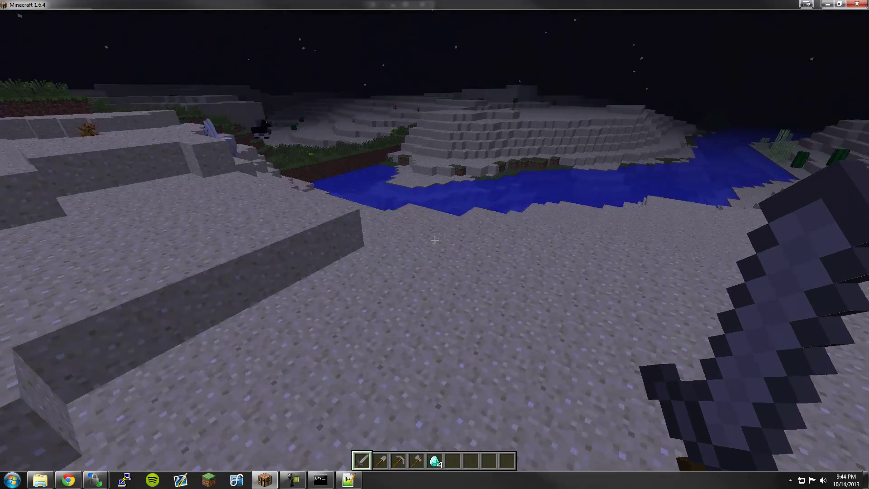
pyautogui.press('w')
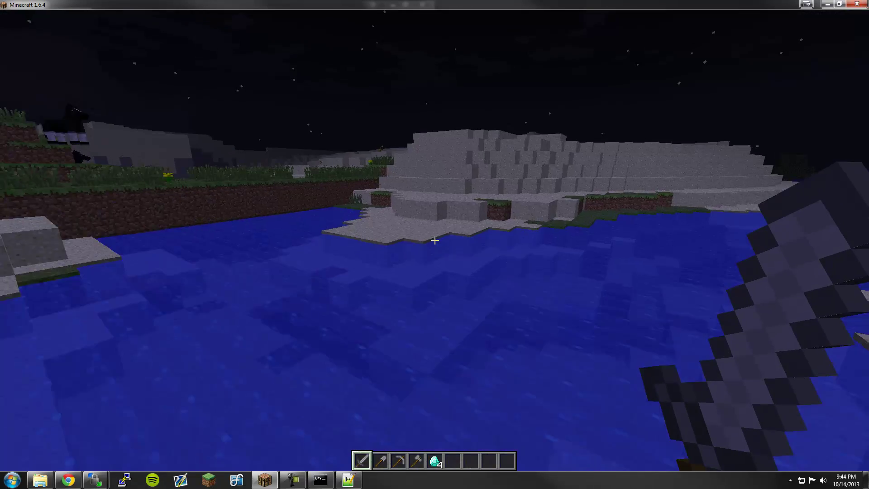
pyautogui.press('w')
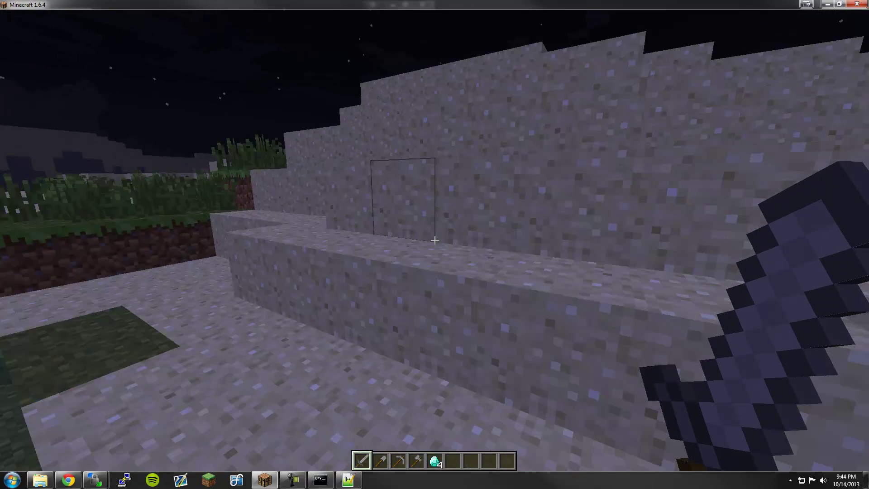
pyautogui.press('w')
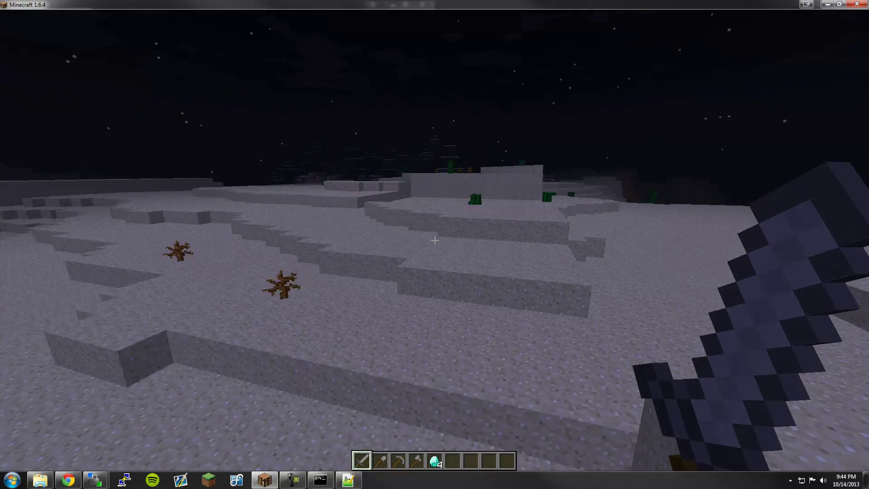
pyautogui.press('w')
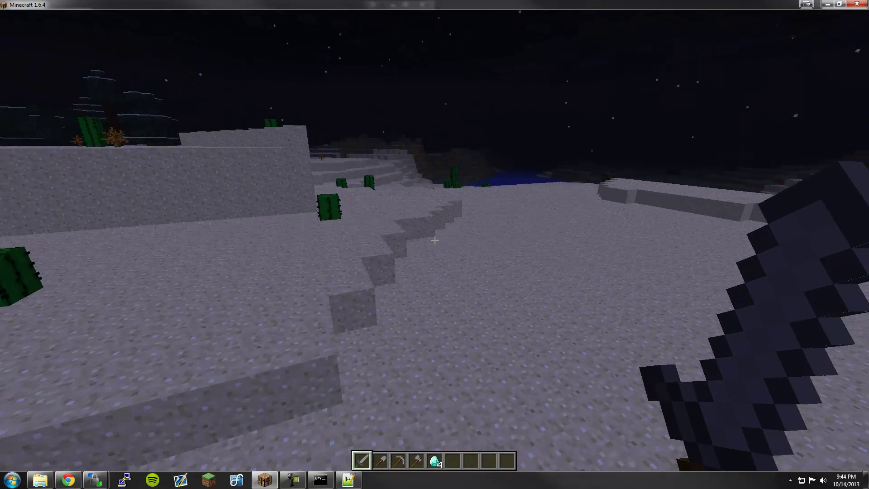
pyautogui.press('w')
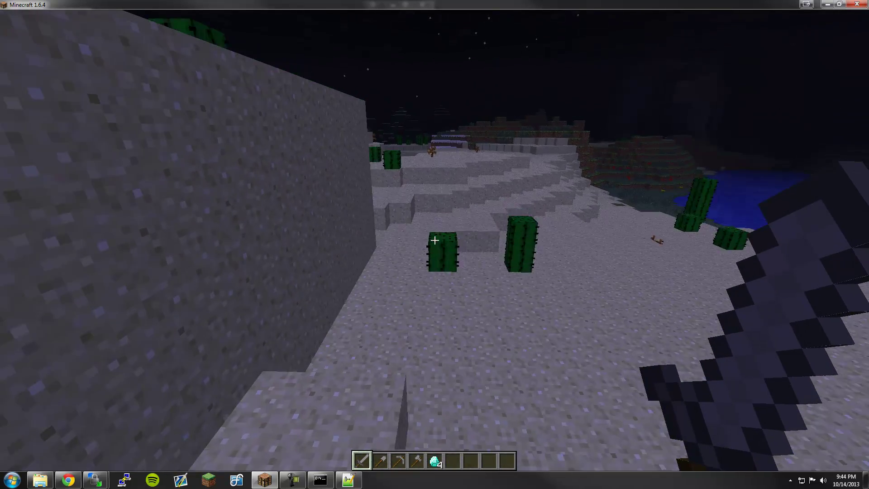
pyautogui.press('w')
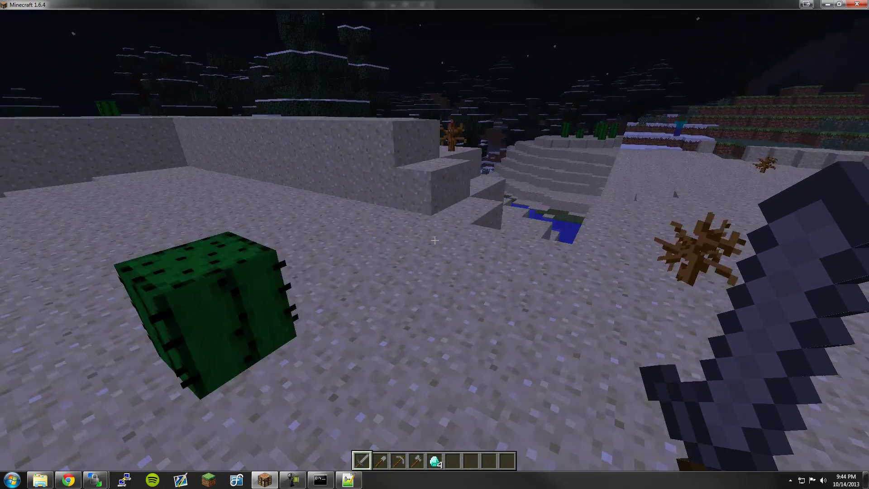
pyautogui.press('w')
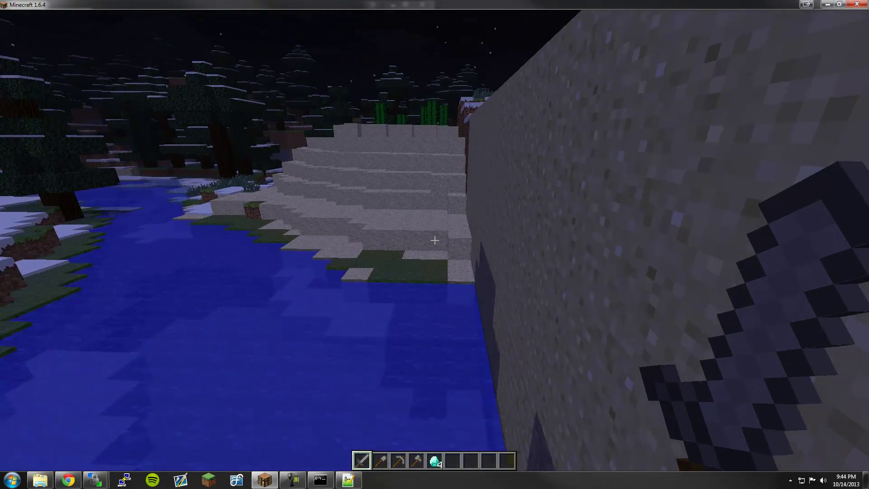
pyautogui.press('w')
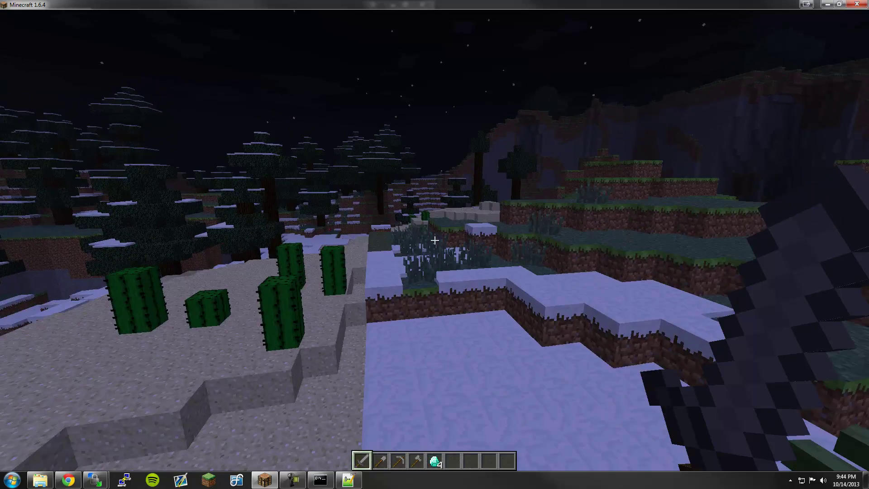
pyautogui.press('w')
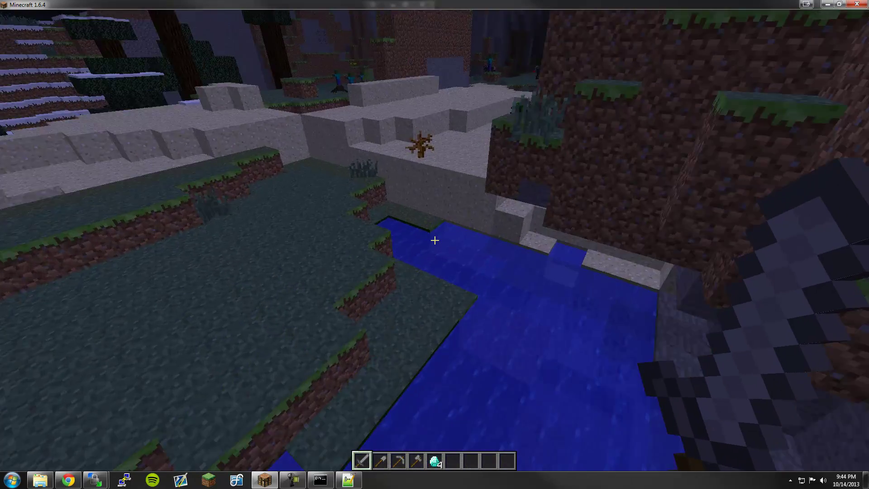
pyautogui.press('w')
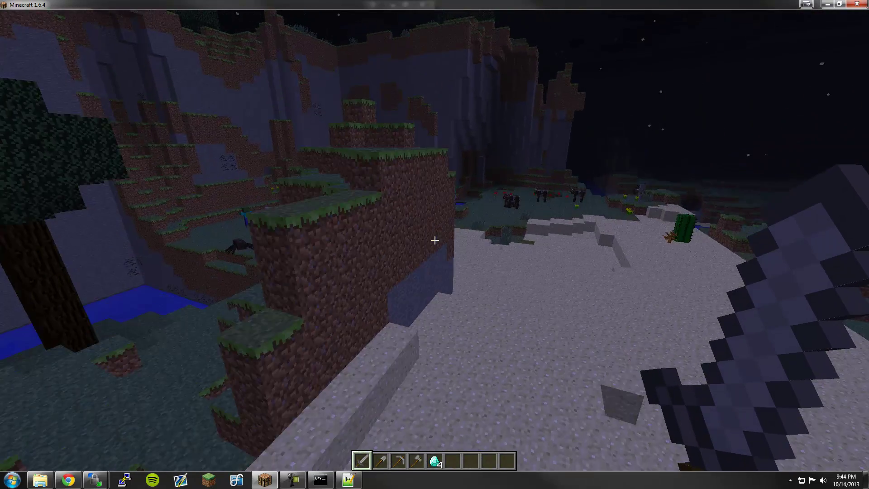
pyautogui.press('w')
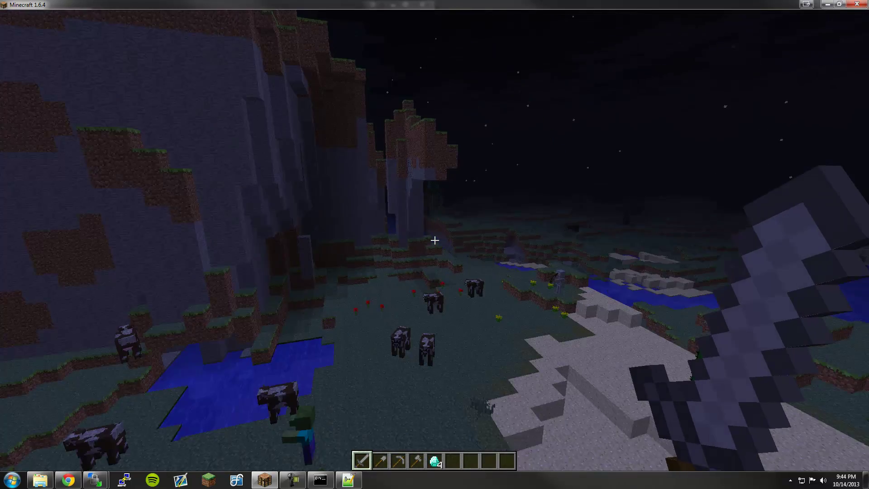
pyautogui.press('w')
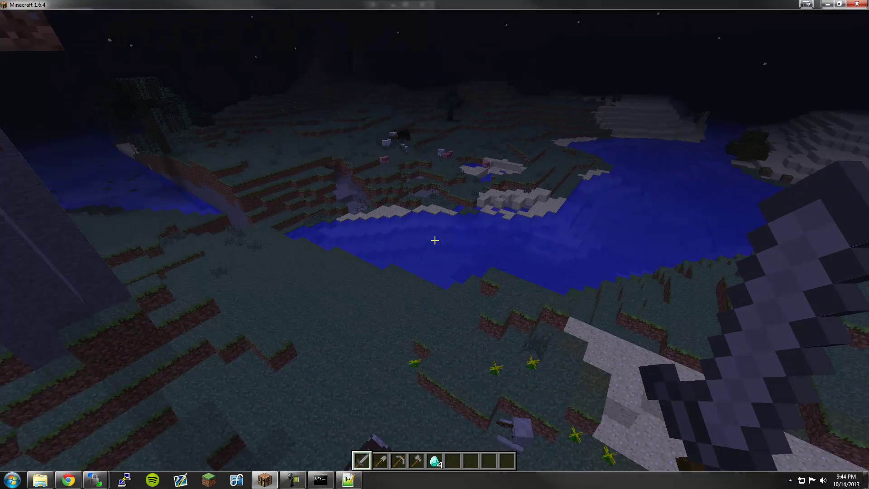
pyautogui.press('w')
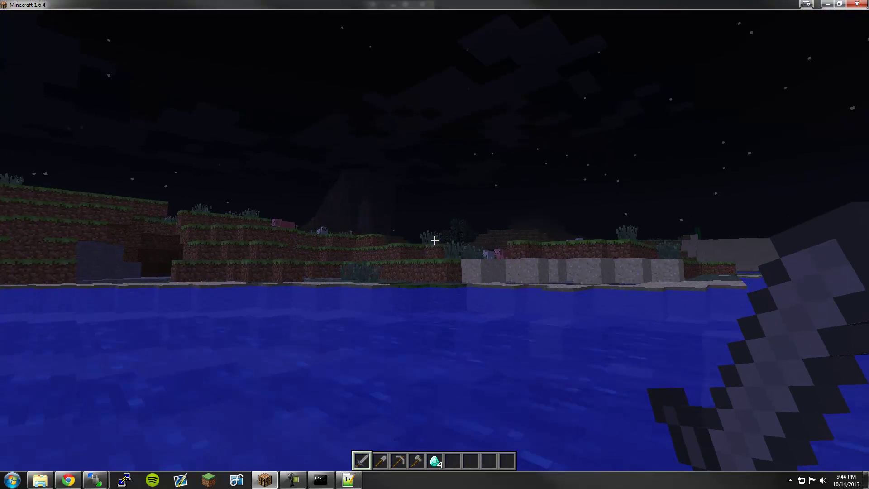
pyautogui.press('w')
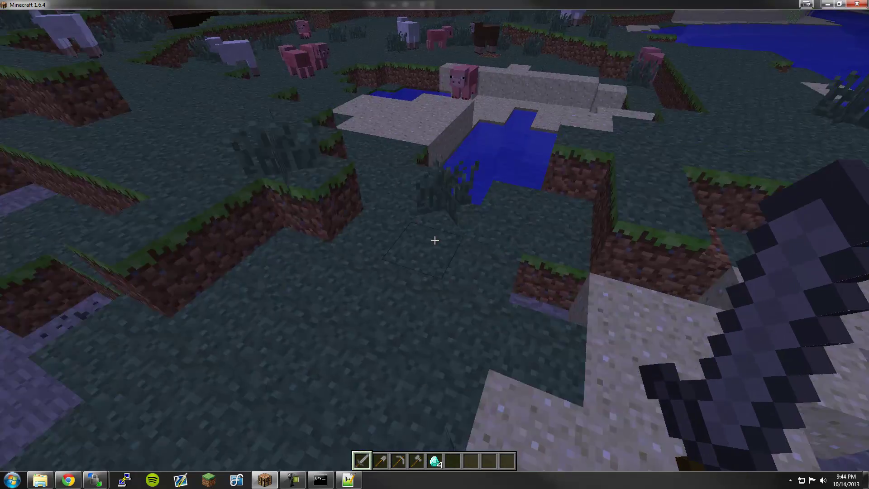
pyautogui.press('w')
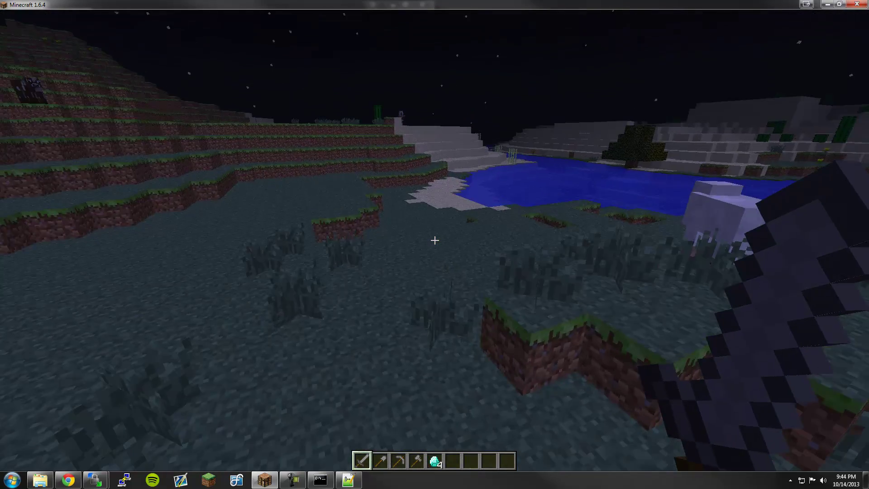
pyautogui.press('w')
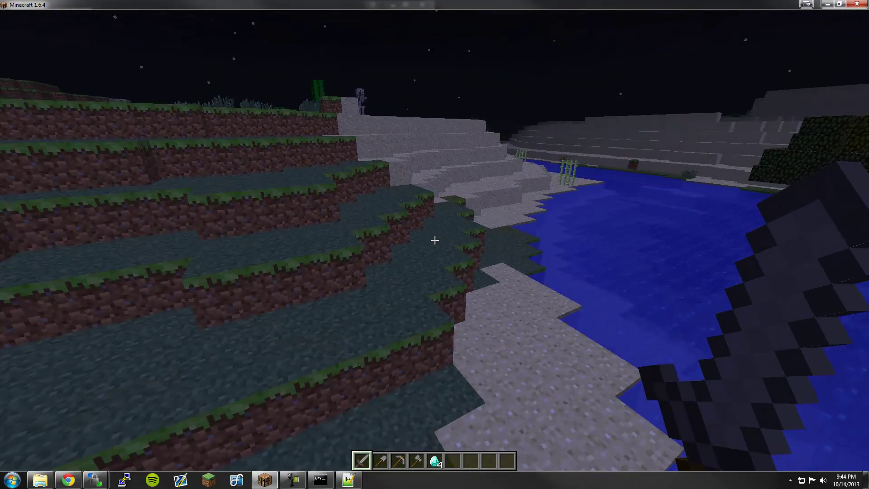
pyautogui.press('w')
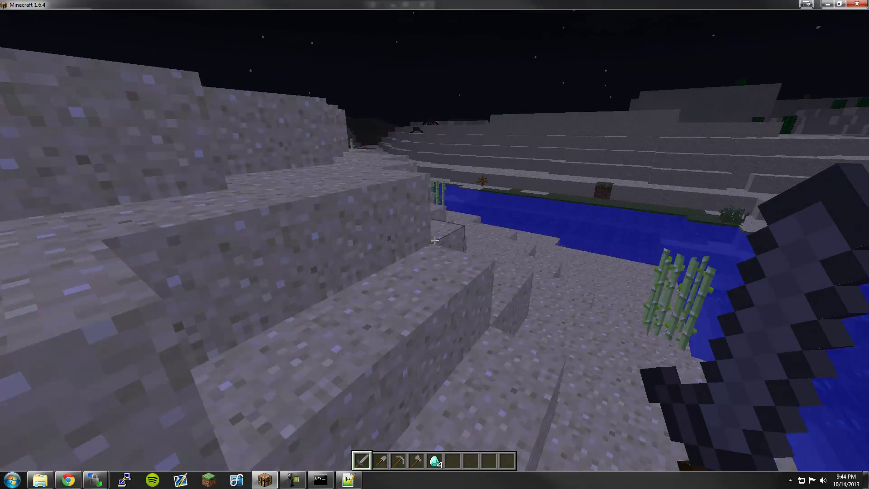